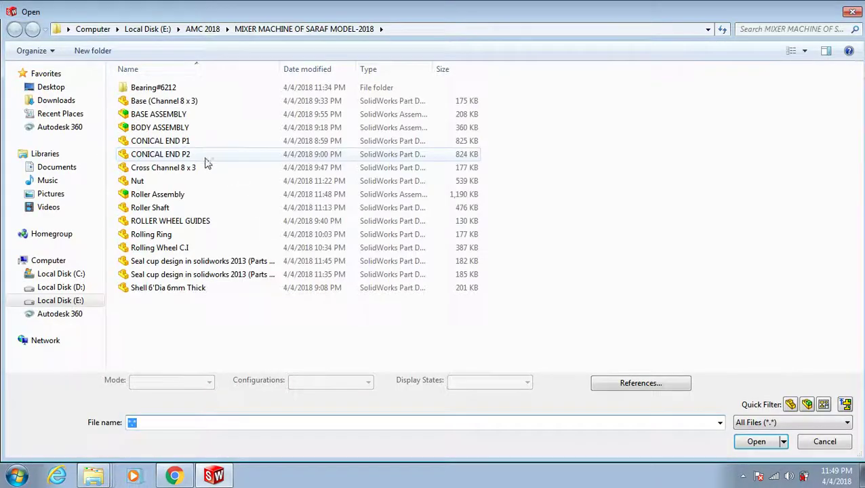
- Open BODY ASSEMBLY, collapse its tree, and browse for a part to insert
double_click(185, 128)
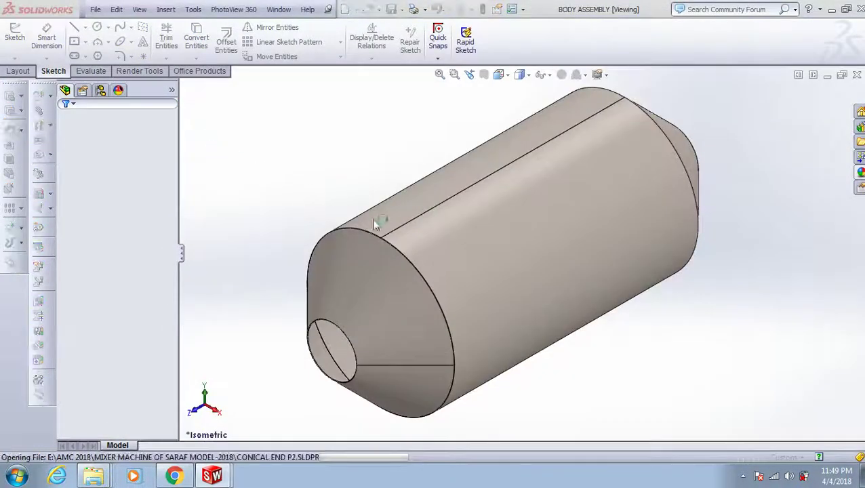
click(62, 196)
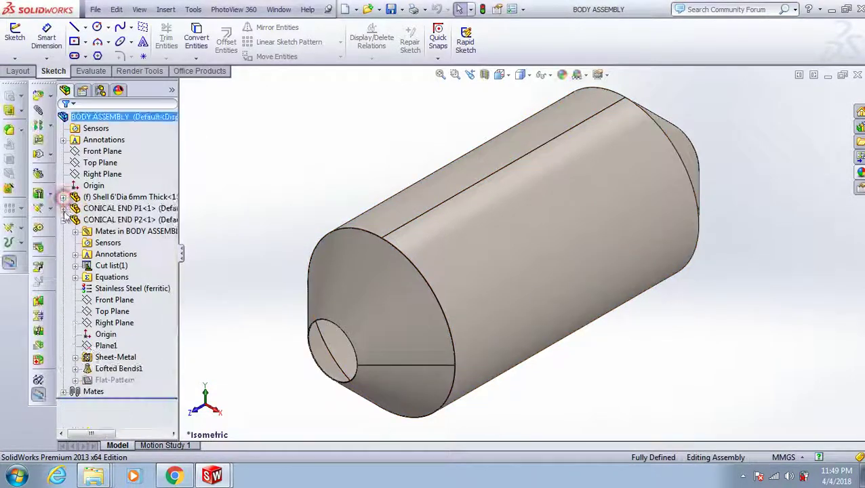
click(63, 220)
click(328, 169)
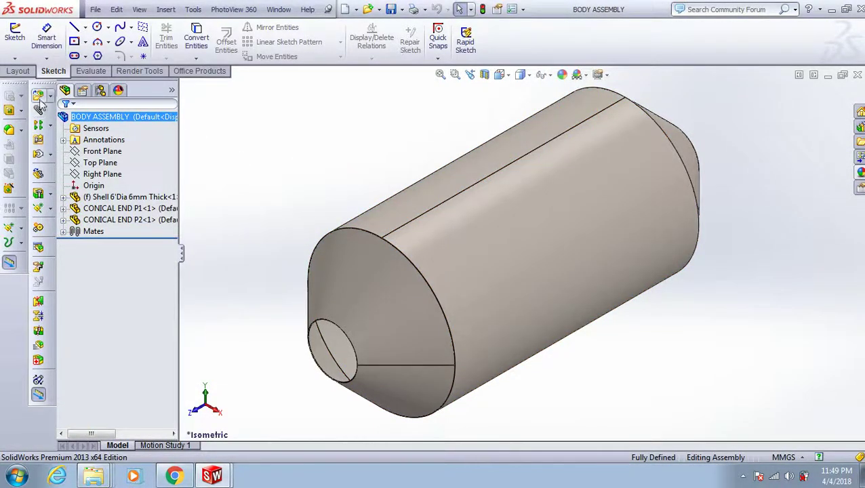
click(39, 97)
click(102, 343)
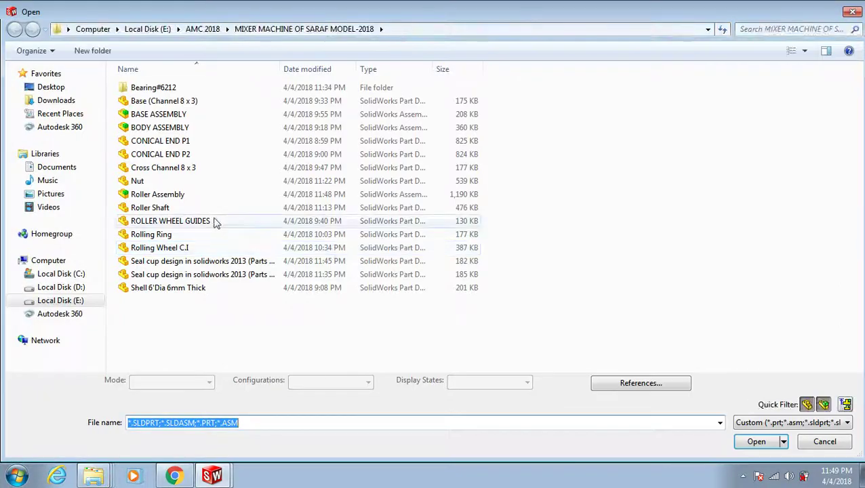
- Insert the Rolling Ring beside the shell end and mate it concentric with the shell
double_click(146, 233)
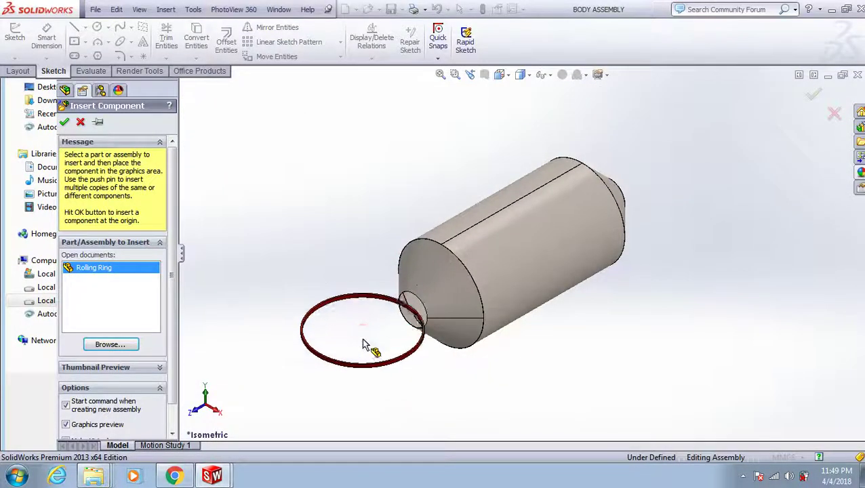
click(363, 339)
click(39, 112)
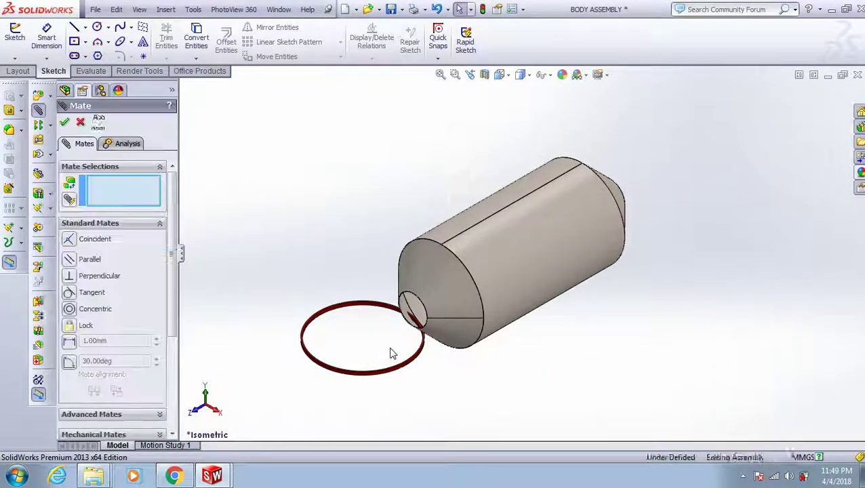
scroll(389, 318, down, 3)
click(391, 281)
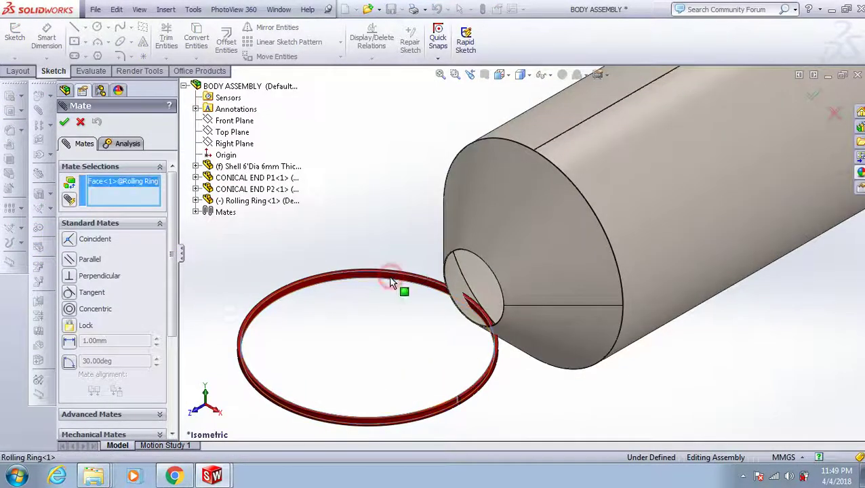
click(637, 219)
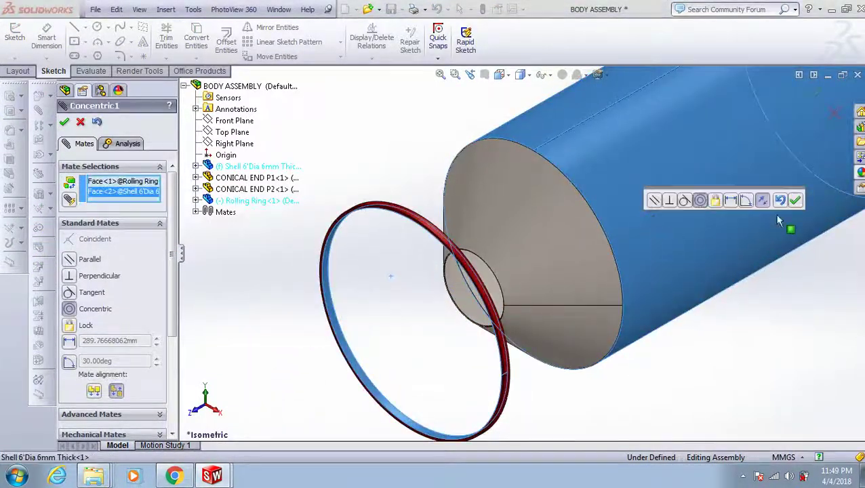
key(Return)
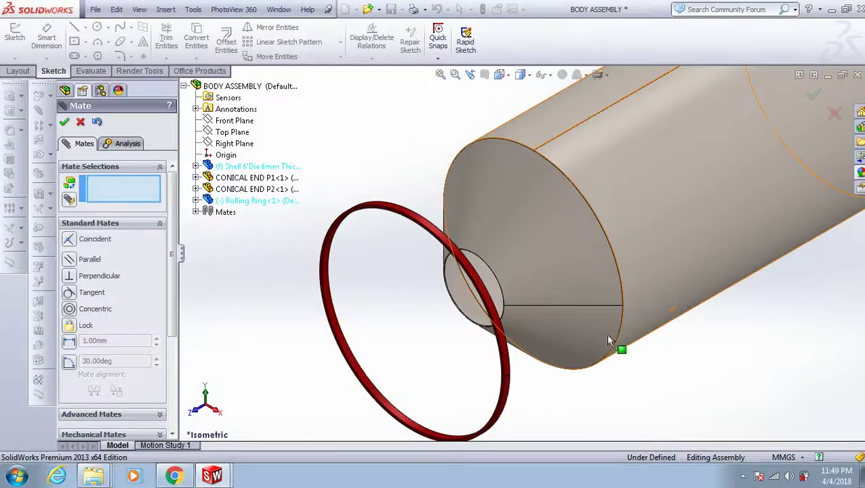
- Select the ring's side face as the next mate reference and expand the Shell node
scroll(529, 325, down, 2)
scroll(472, 311, down, 2)
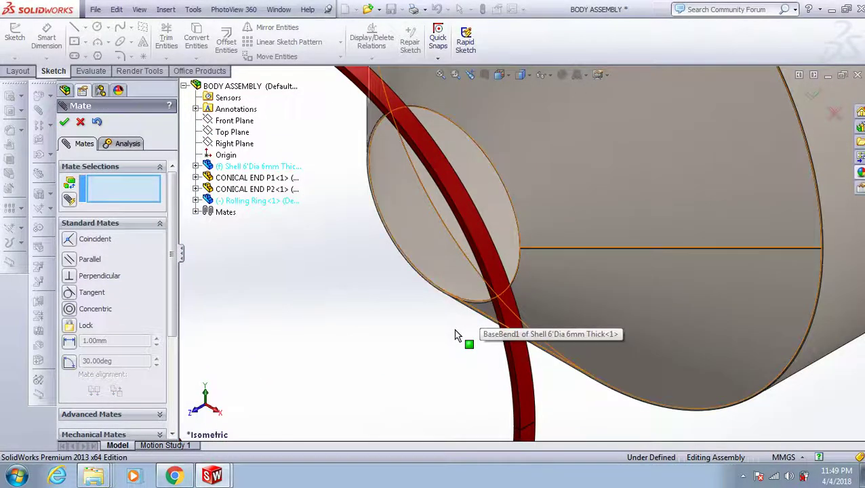
scroll(456, 335, up, 2)
scroll(456, 335, up, 1)
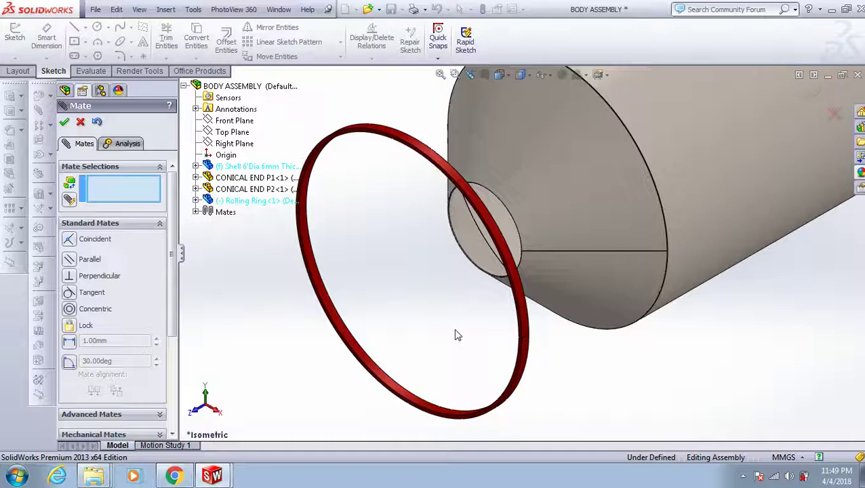
scroll(508, 363, down, 1)
scroll(522, 349, down, 2)
click(536, 341)
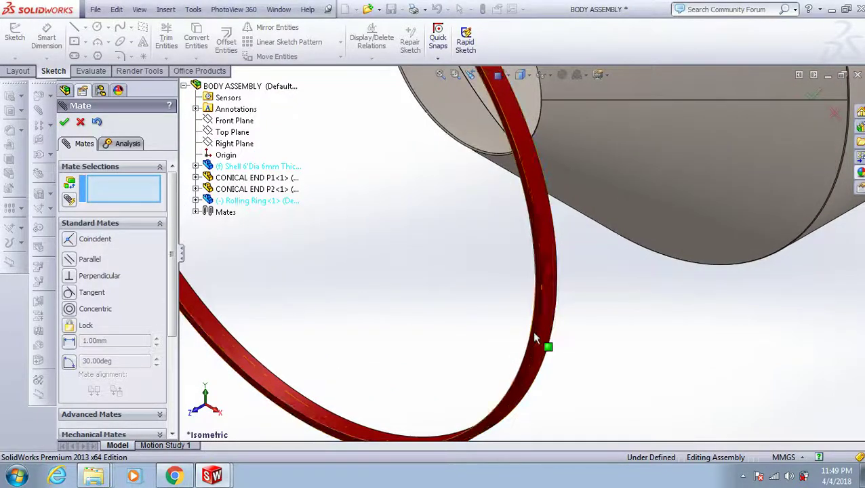
scroll(478, 335, up, 2)
scroll(422, 319, up, 2)
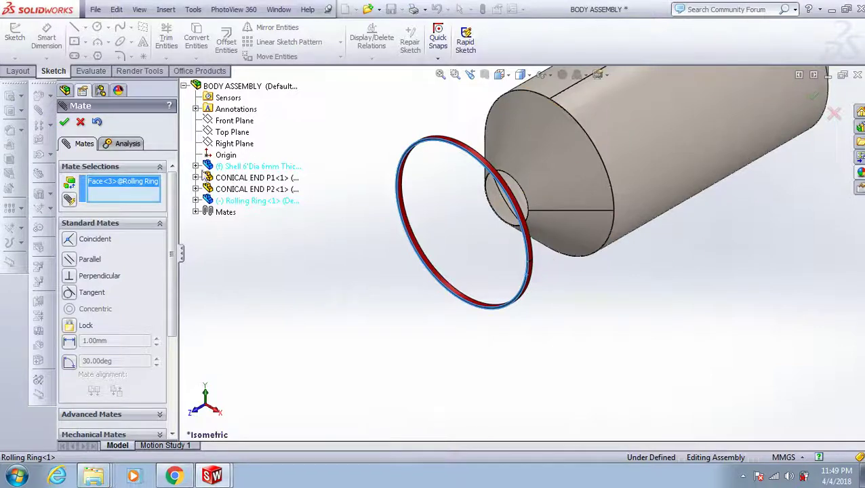
click(195, 166)
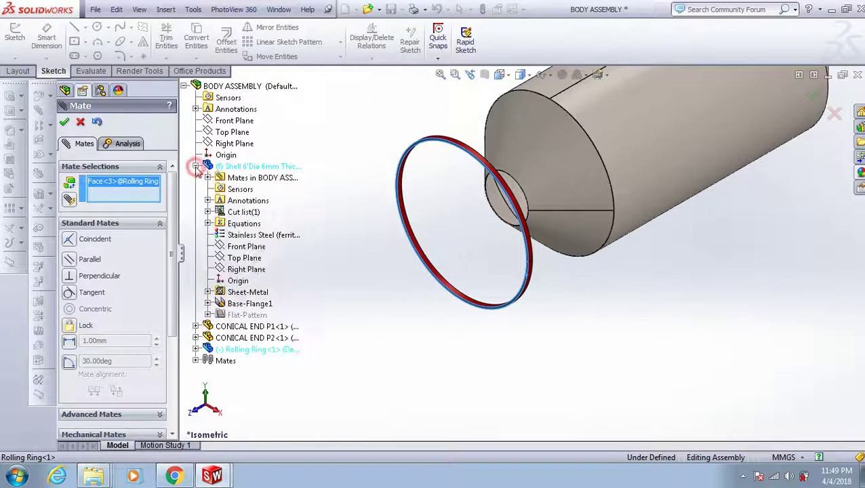
- Hold the ring 3.5' (1066.80 mm) from the shell's Front Plane with a distance mate
click(263, 248)
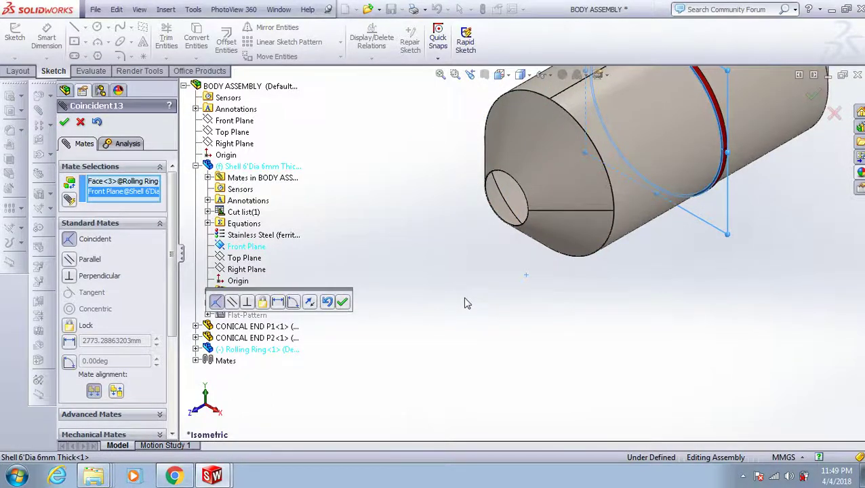
middle_drag(465, 303, 458, 295)
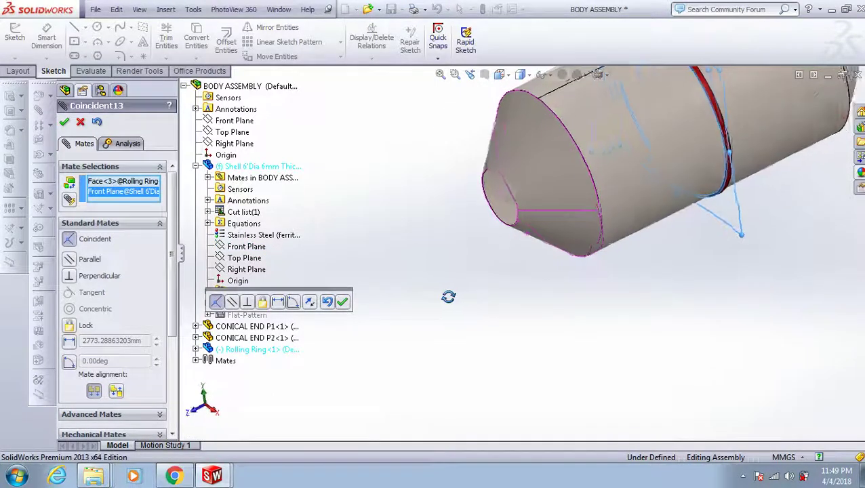
click(278, 302)
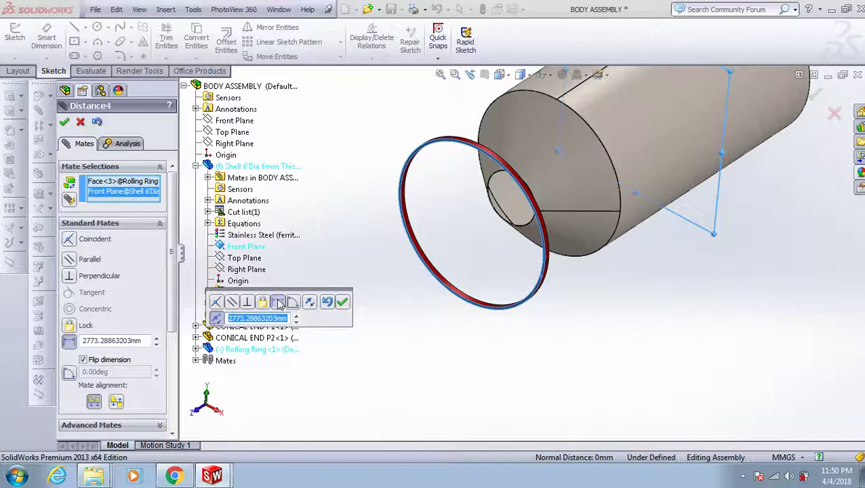
text(1066.8)
key(Return)
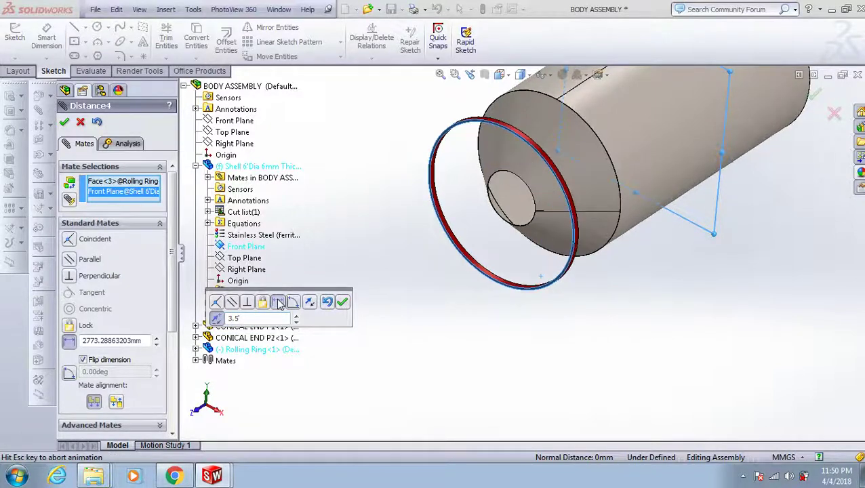
click(342, 302)
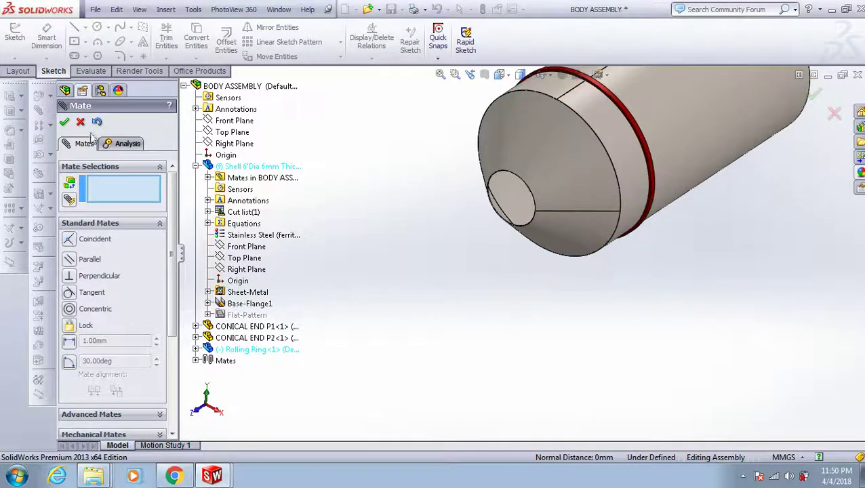
click(64, 123)
- Switch the assembly to the isometric view
scroll(371, 255, down, 3)
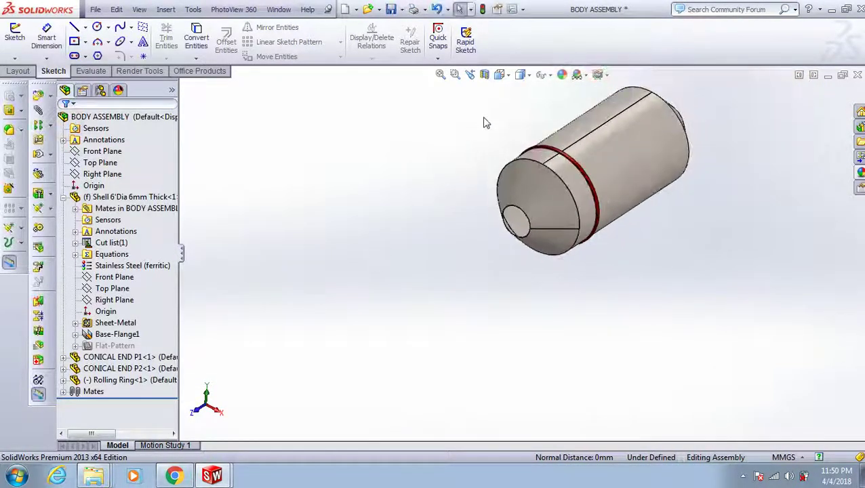
click(513, 78)
click(530, 212)
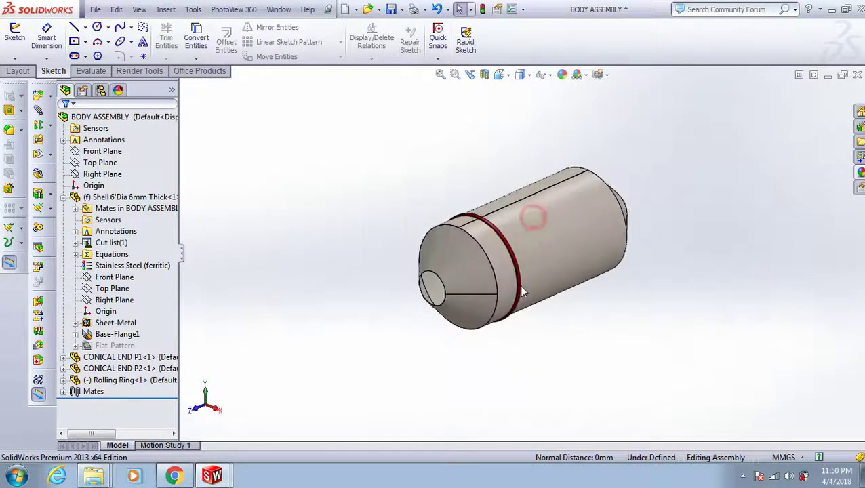
scroll(496, 280, up, 3)
scroll(501, 250, up, 3)
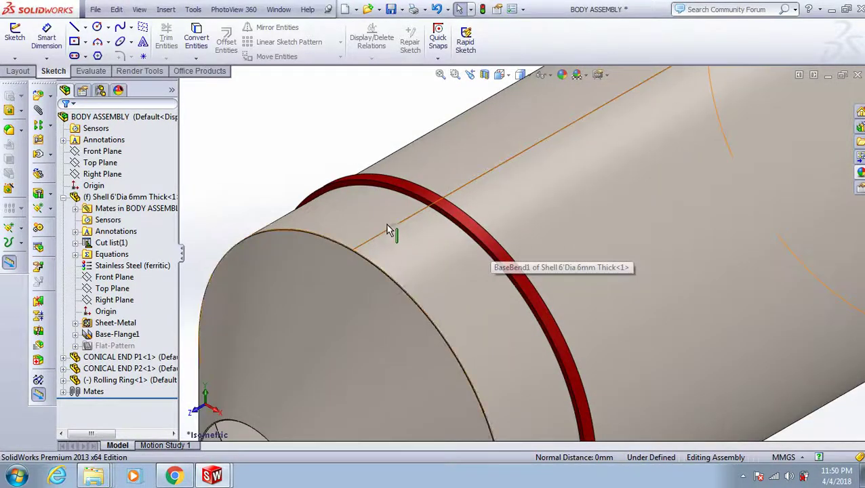
scroll(388, 227, down, 3)
scroll(339, 285, down, 2)
scroll(565, 344, down, 2)
scroll(560, 332, up, 5)
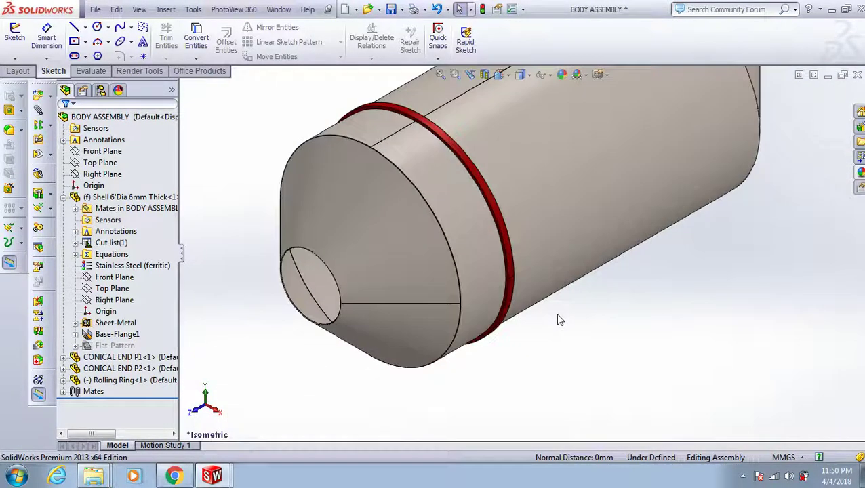
scroll(576, 351, down, 1)
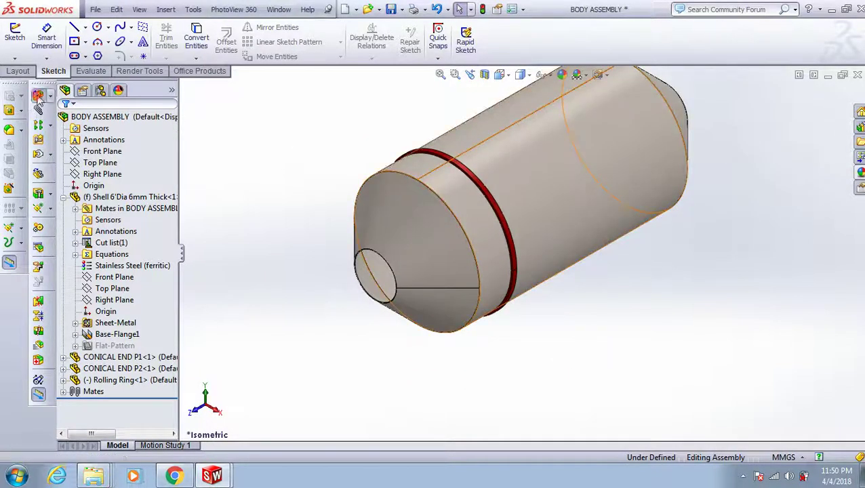
click(38, 95)
- Insert a second Rolling Ring and make it concentric with the shell
click(113, 345)
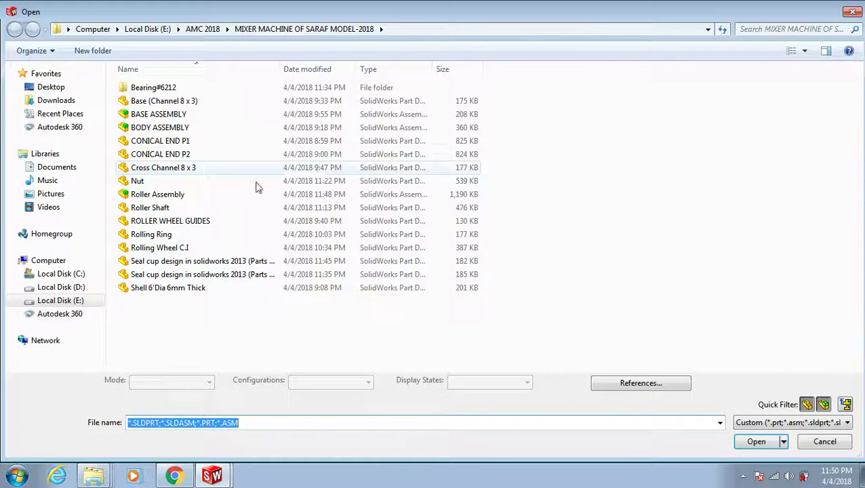
double_click(162, 234)
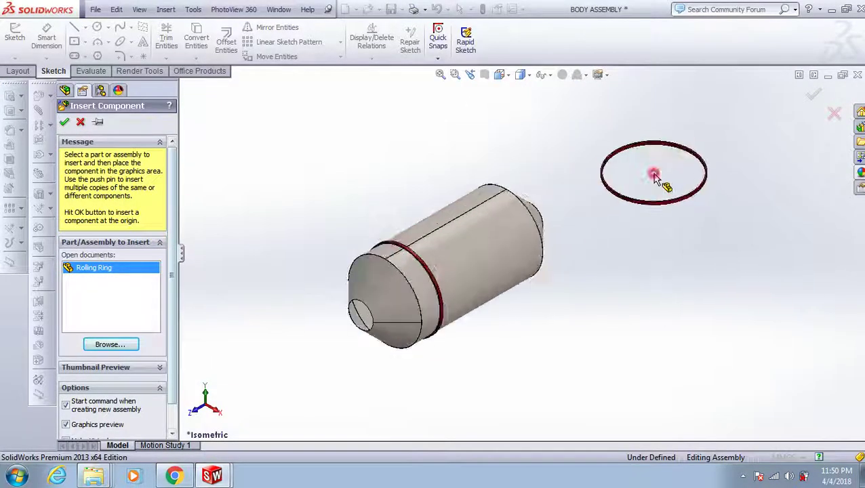
click(650, 179)
key(m)
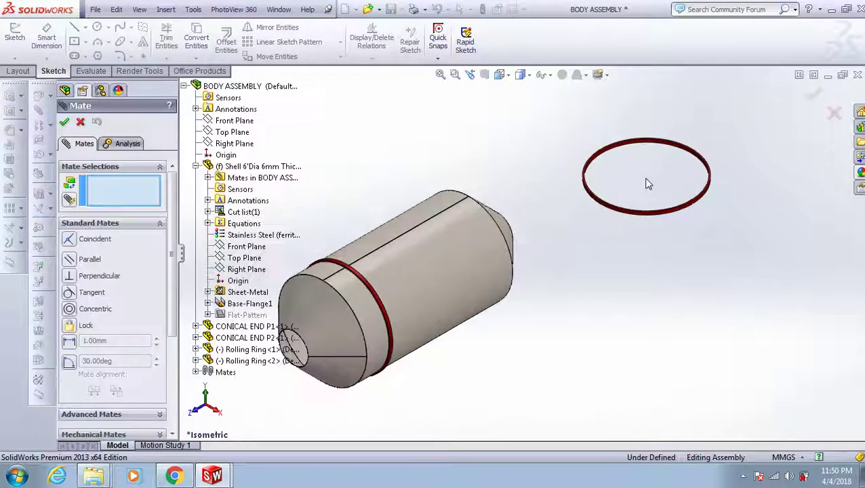
scroll(646, 183, down, 2)
scroll(639, 141, down, 2)
click(634, 148)
scroll(583, 196, up, 2)
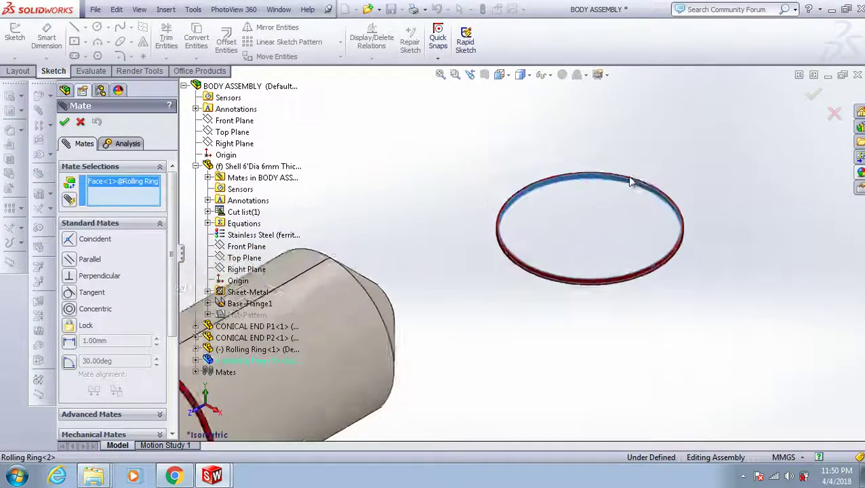
scroll(543, 244, up, 2)
click(431, 301)
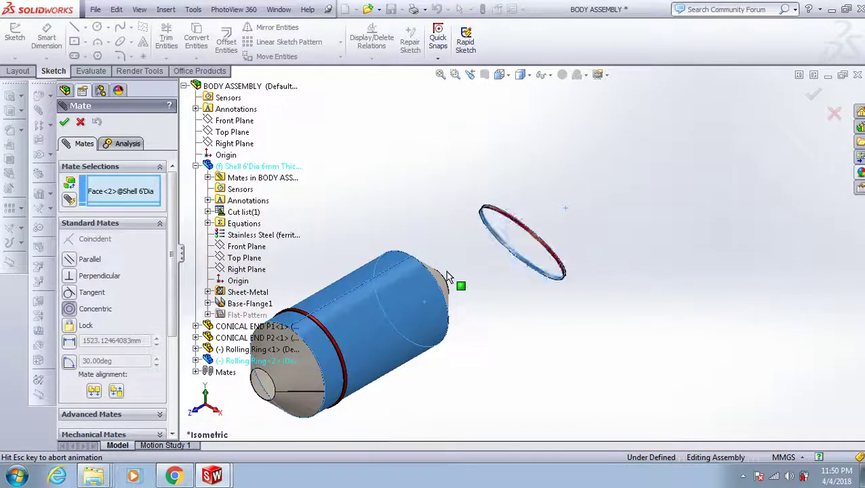
key(Return)
- Space the second ring 7 ft (2133.60 mm) from the first ring's side face
scroll(540, 274, down, 2)
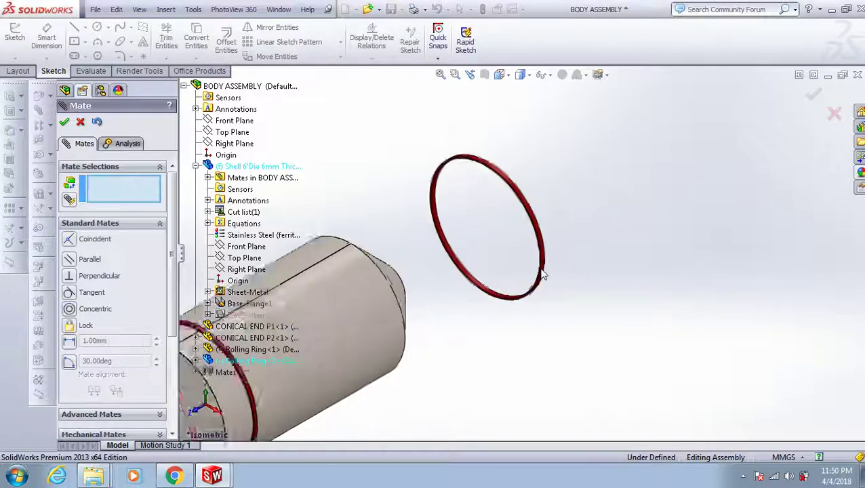
scroll(535, 271, down, 2)
scroll(535, 286, down, 2)
scroll(598, 274, up, 2)
scroll(599, 273, down, 2)
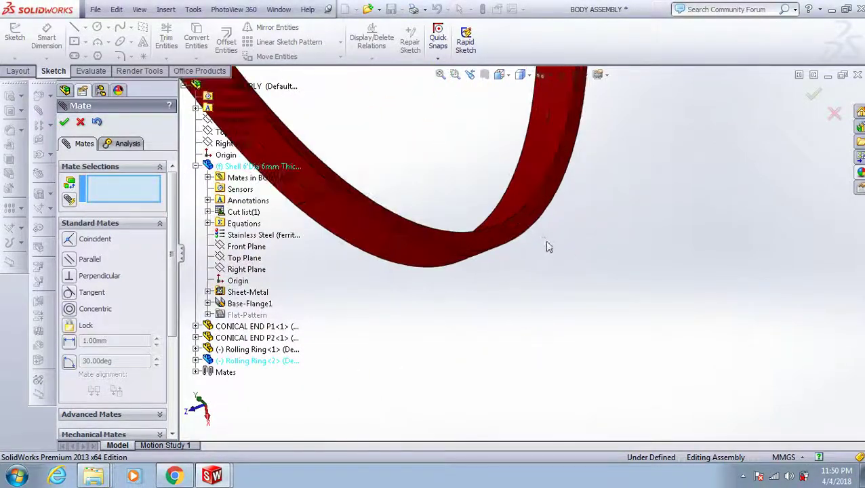
click(536, 227)
scroll(600, 284, up, 2)
scroll(595, 290, up, 1)
scroll(596, 290, up, 3)
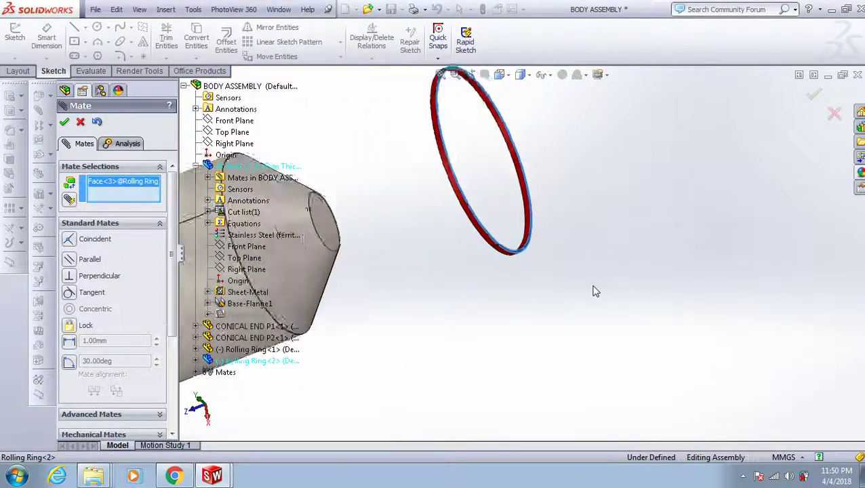
scroll(553, 291, up, 2)
scroll(386, 332, up, 1)
scroll(366, 295, down, 2)
scroll(366, 294, down, 1)
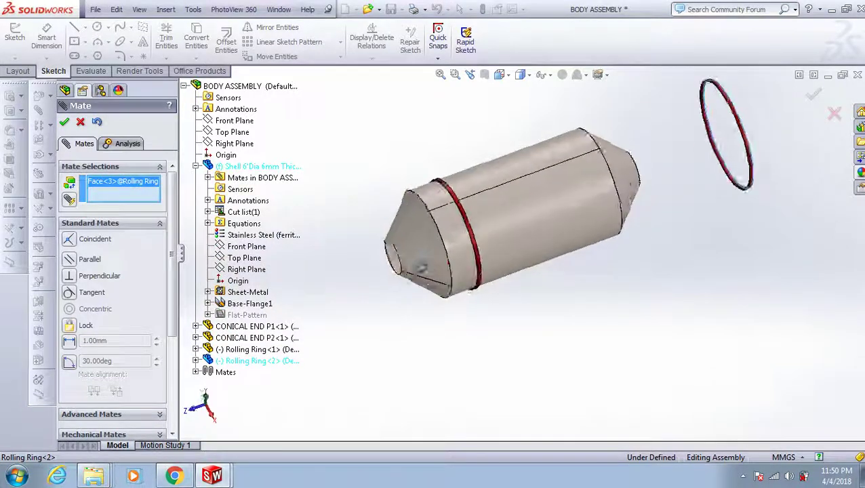
scroll(496, 294, down, 2)
scroll(490, 266, down, 2)
scroll(493, 257, down, 2)
scroll(493, 253, down, 1)
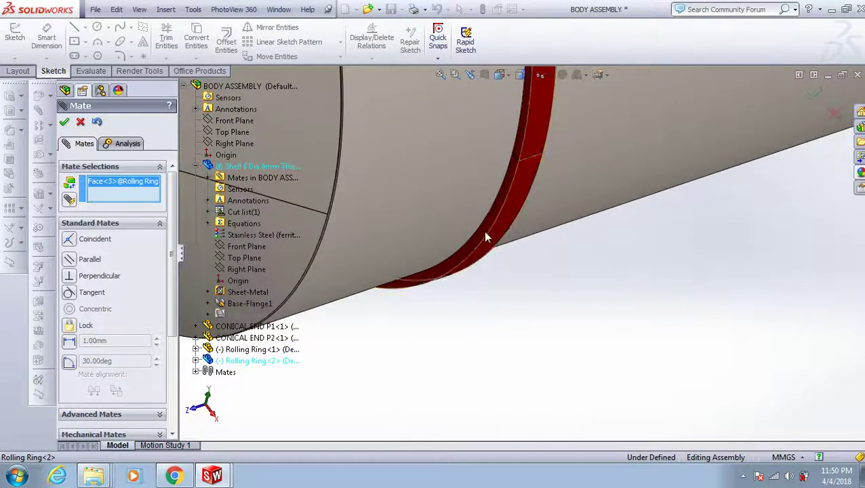
click(488, 239)
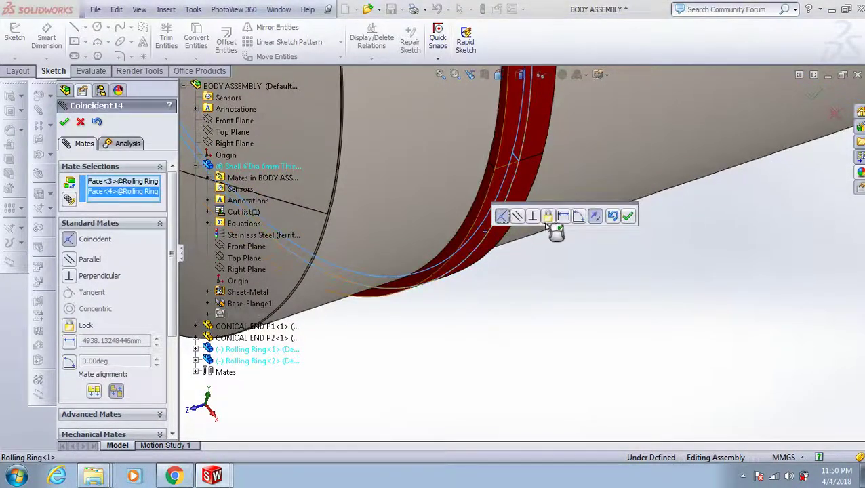
click(564, 218)
text(7)
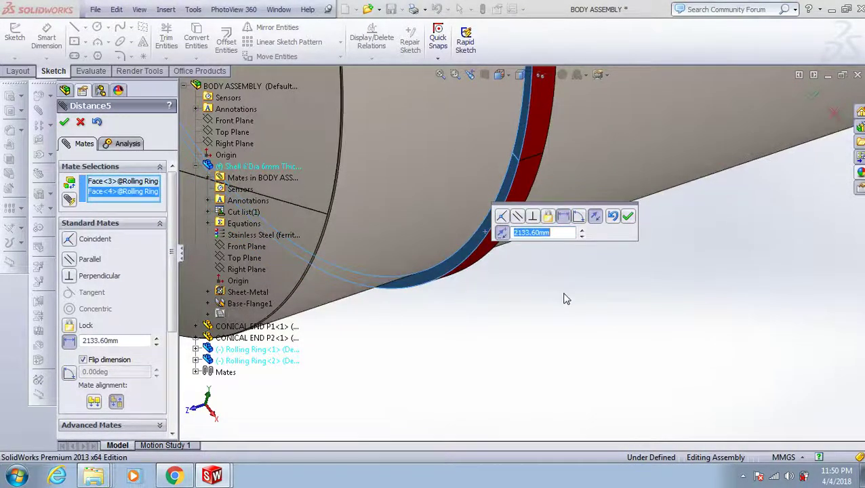
click(629, 217)
click(64, 122)
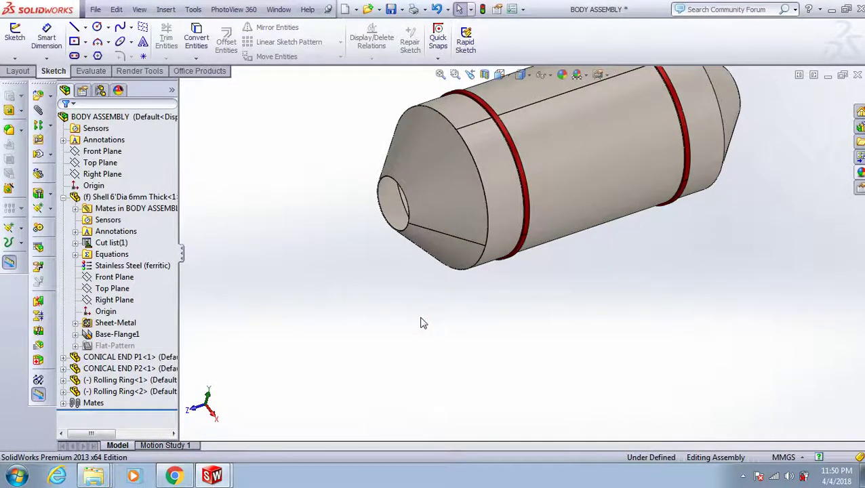
- Collapse the shell in the tree and show the two-ring drum in isometric view
click(63, 197)
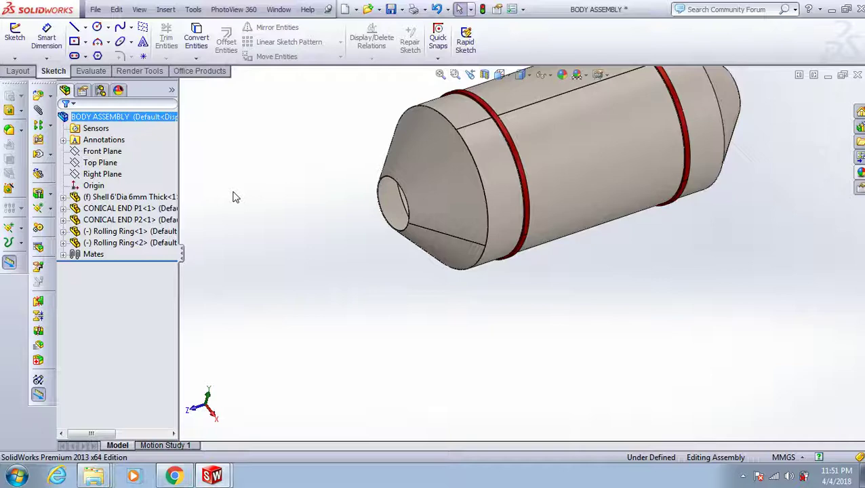
click(505, 75)
click(536, 211)
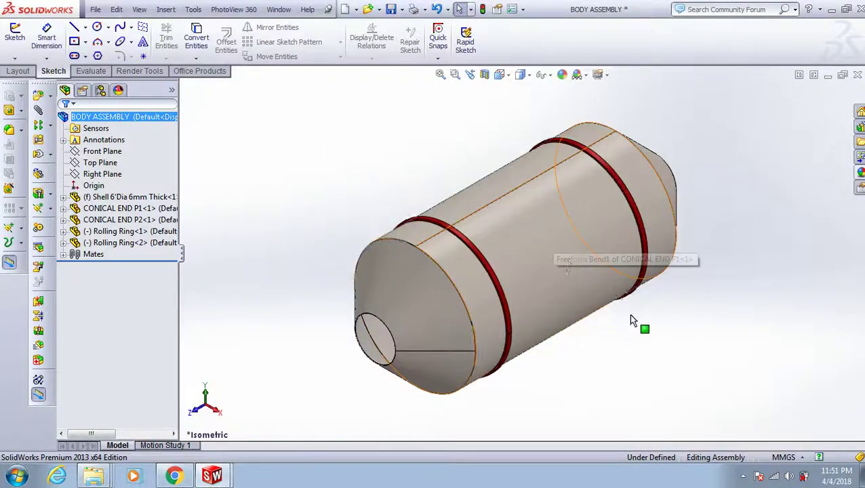
click(631, 341)
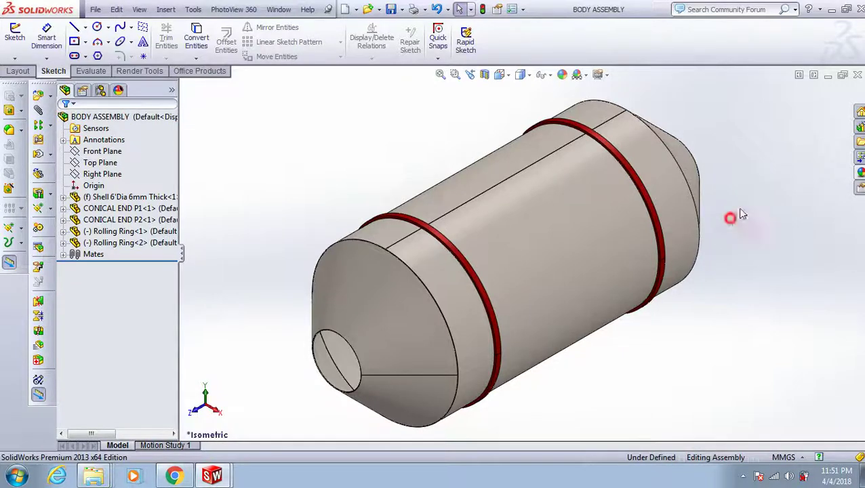
- Close the drum body assembly and return to the Assem5 frame
click(858, 74)
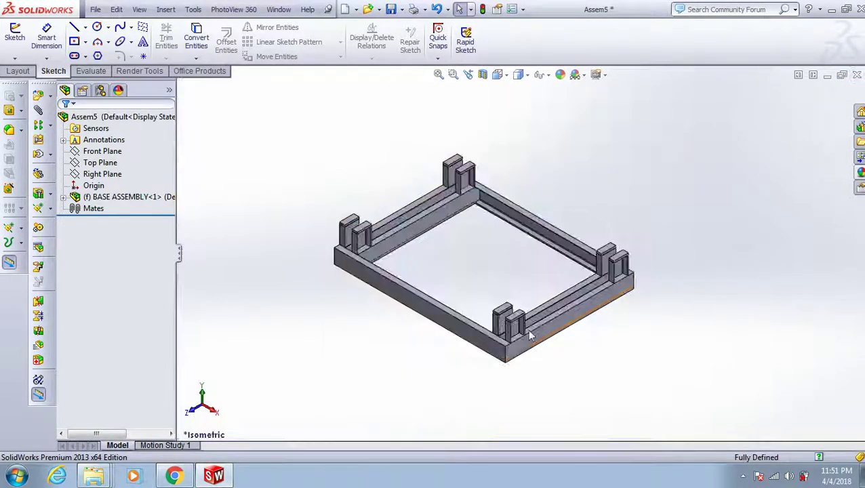
click(743, 478)
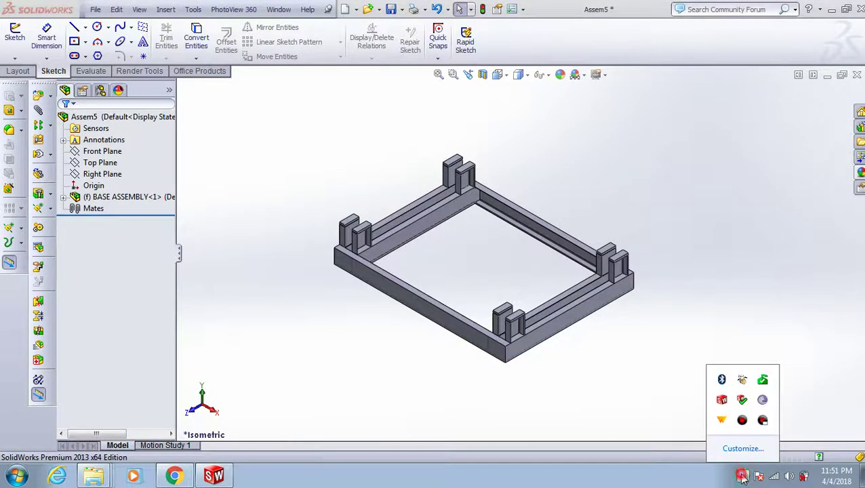
click(592, 377)
- Insert the Roller Shaft part and place it above a corner post
click(39, 100)
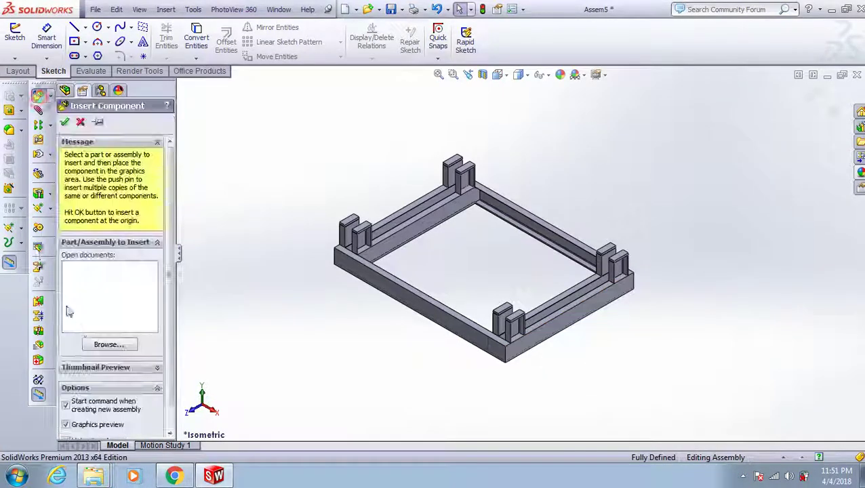
click(110, 343)
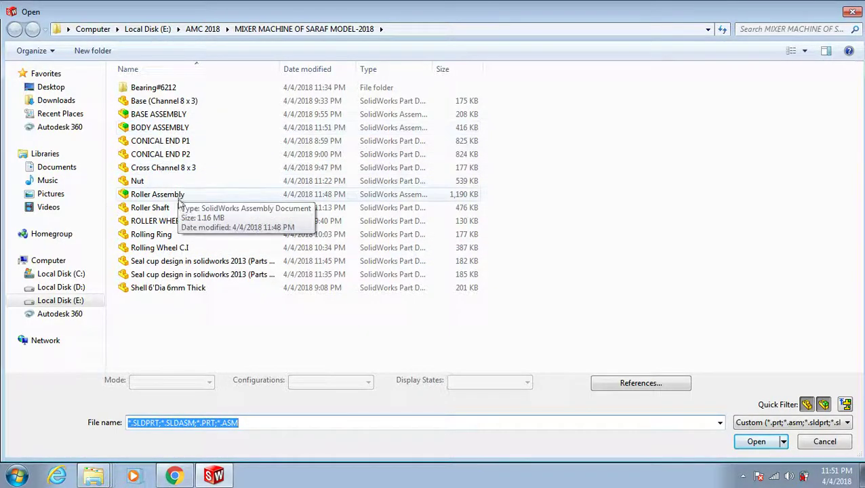
double_click(169, 207)
scroll(505, 319, down, 5)
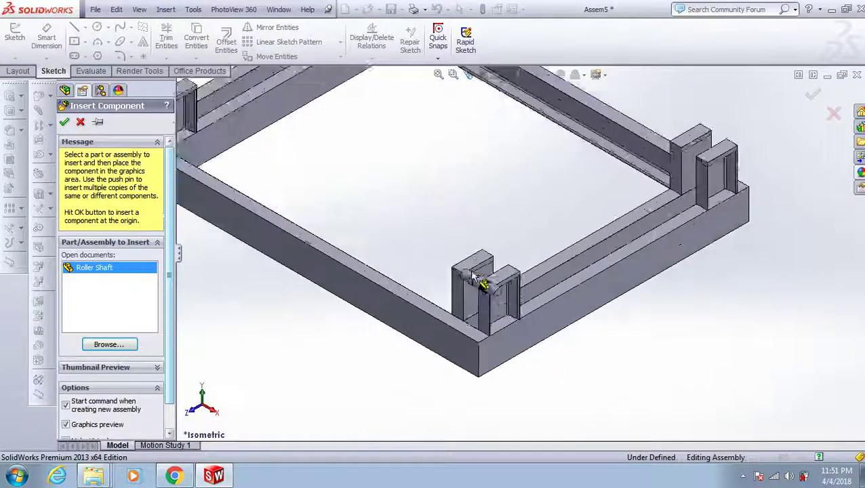
scroll(483, 284, down, 5)
click(488, 227)
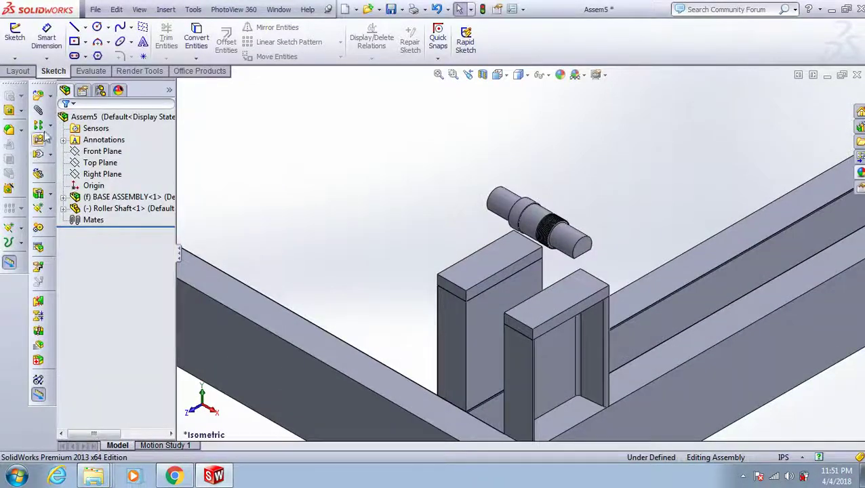
- Set the shaft's end face 0.50 in from the post block's side face
key(m)
scroll(579, 255, down, 3)
scroll(566, 252, down, 2)
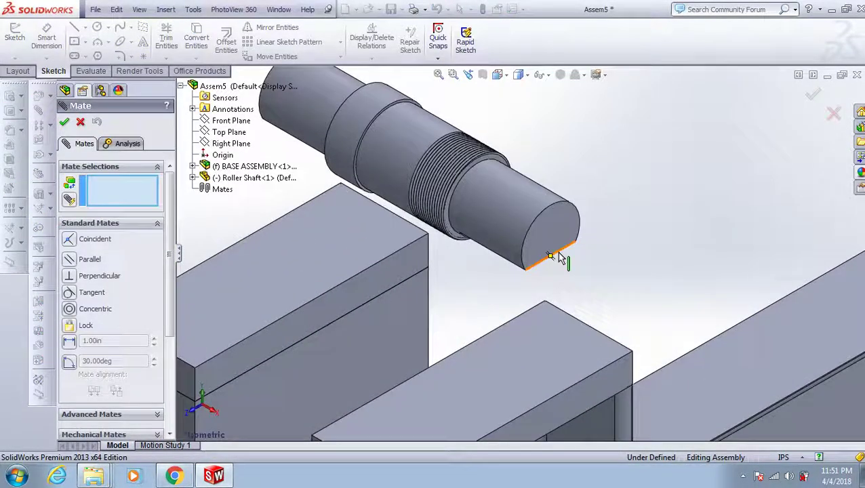
click(542, 243)
scroll(560, 319, up, 3)
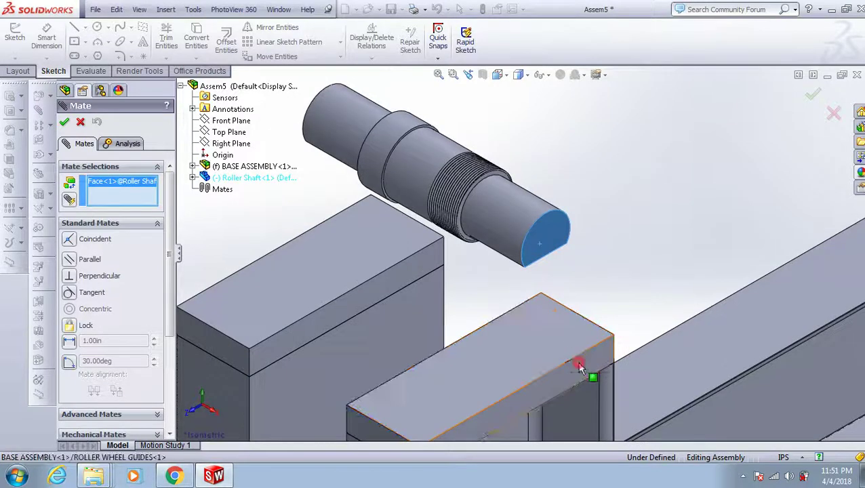
click(579, 366)
click(690, 385)
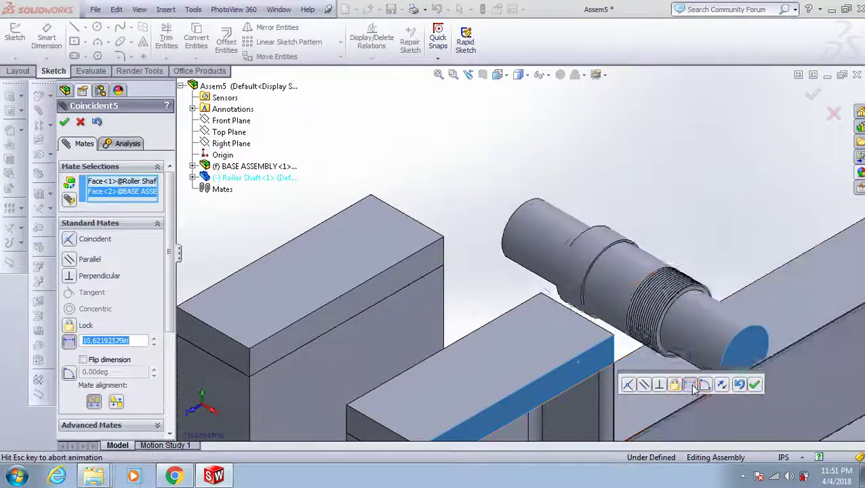
text(.5)
key(Return)
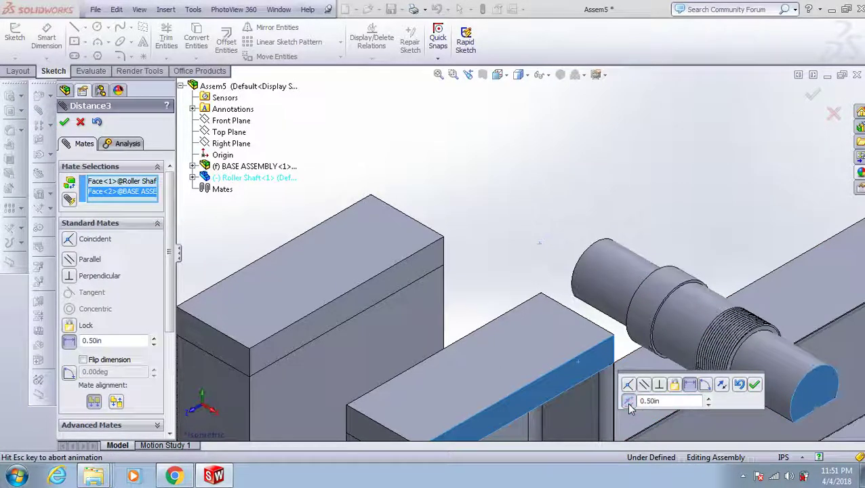
click(755, 384)
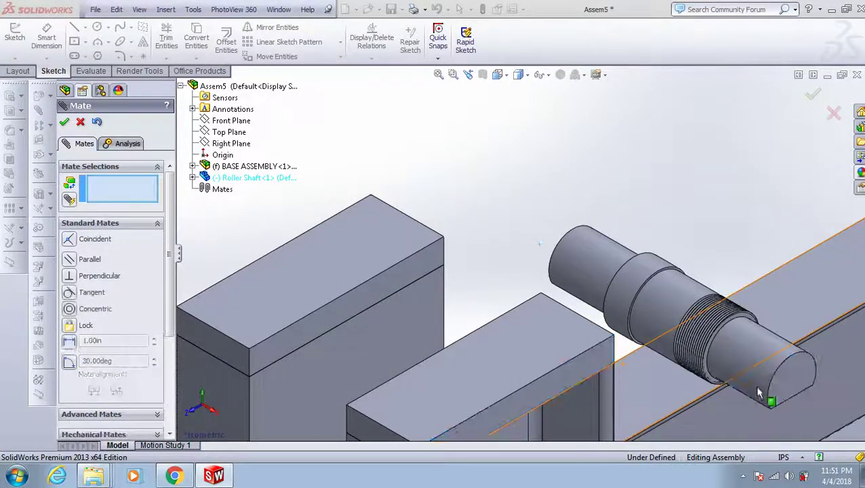
- Make the shaft's flat face coincident with the post face
click(559, 355)
mouse_move(559, 355)
middle_down()
mouse_move(577, 283)
mouse_move(603, 376)
mouse_move(598, 352)
middle_up()
scroll(606, 385, up, 3)
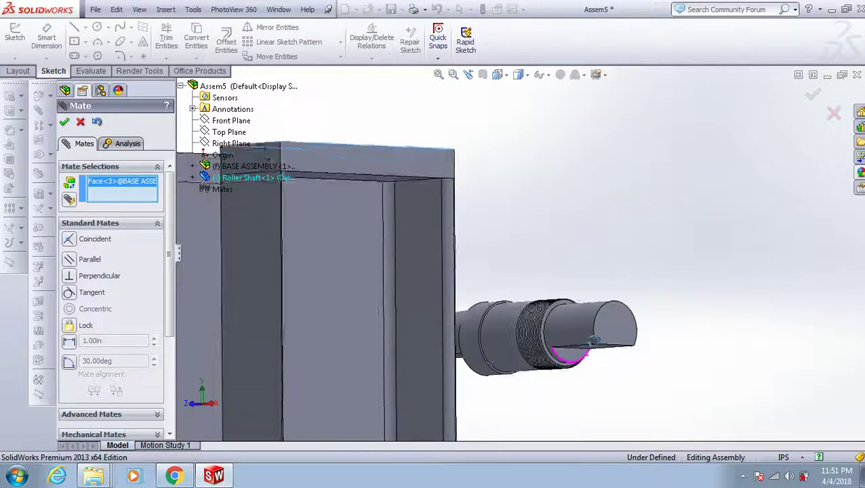
click(596, 348)
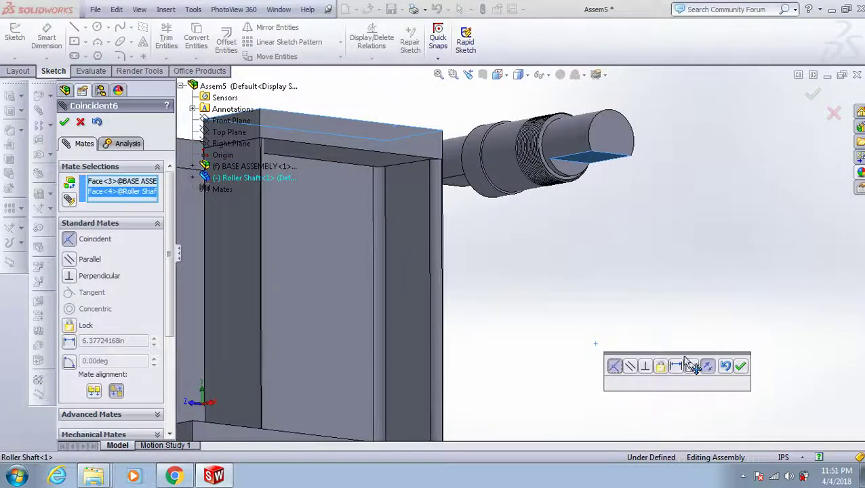
click(740, 366)
- Add a distance mate from the shaft's end-edge point to the post block face
mouse_move(588, 264)
middle_down()
mouse_move(593, 280)
mouse_move(575, 285)
middle_up()
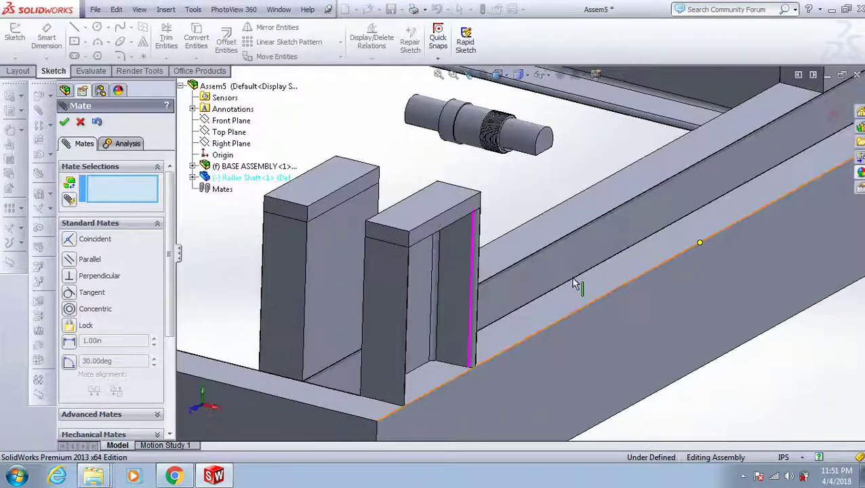
scroll(573, 170, up, 3)
click(571, 168)
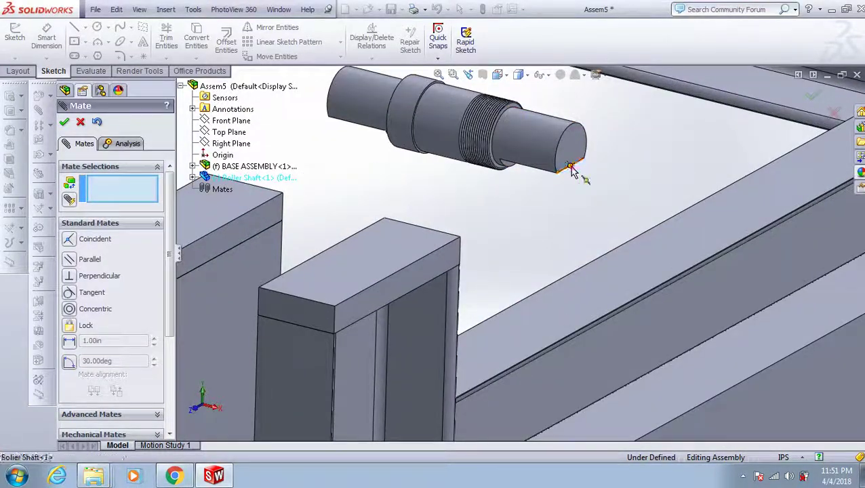
click(325, 313)
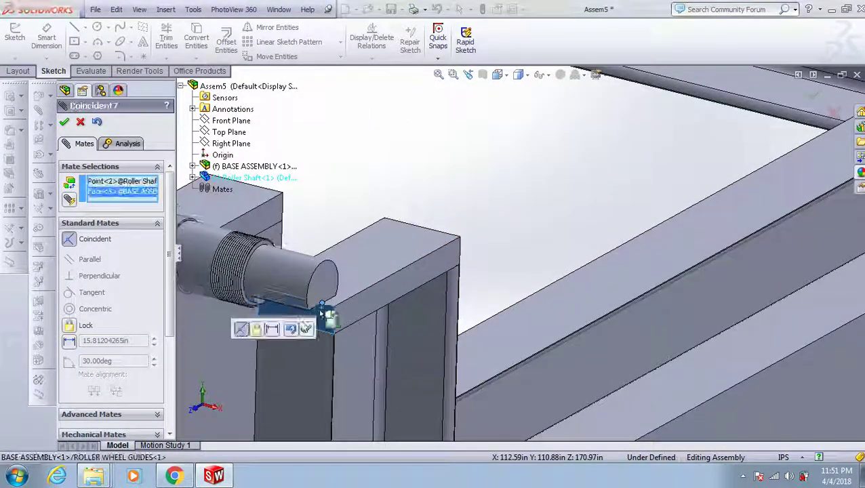
click(272, 331)
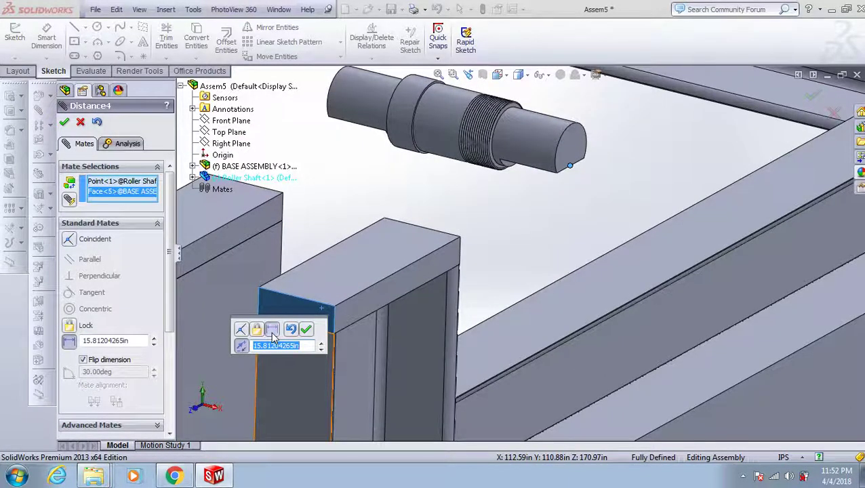
text(4)
key(Return)
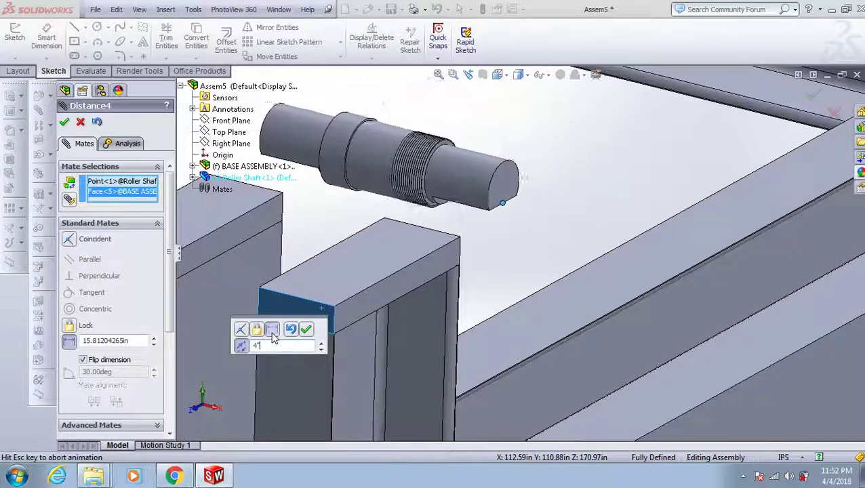
click(309, 329)
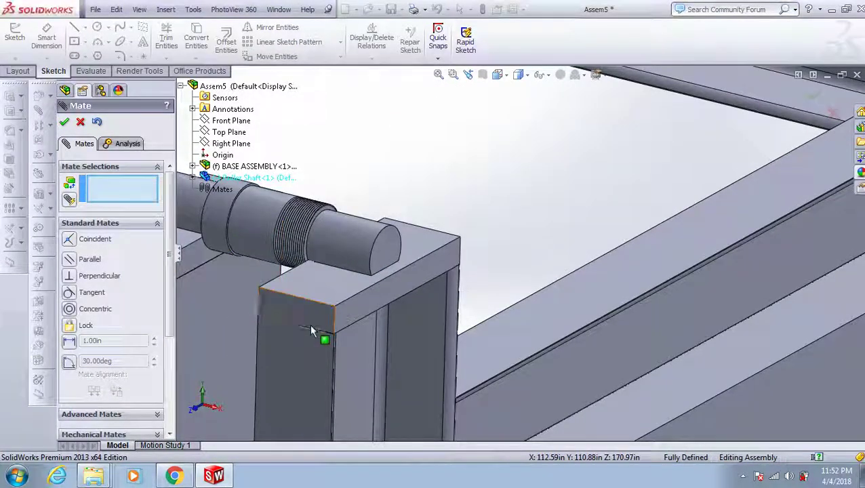
click(64, 122)
- Insert a second Roller Shaft into Assem5
scroll(405, 174, up, 5)
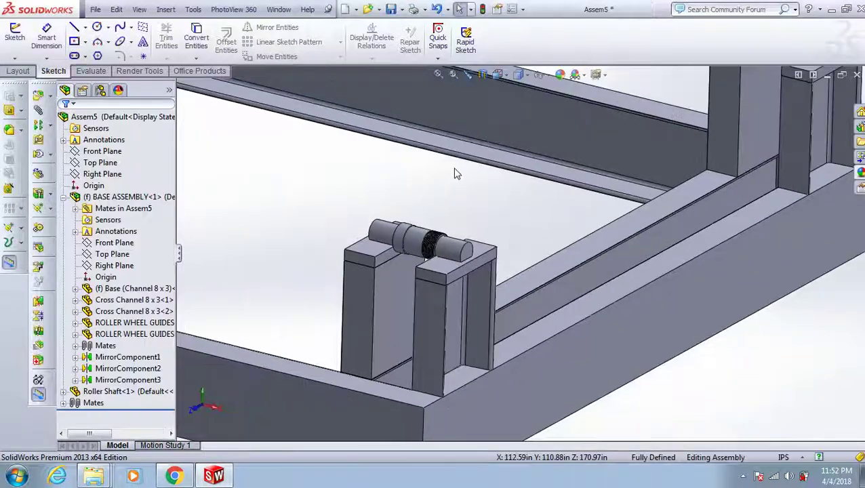
scroll(456, 174, up, 5)
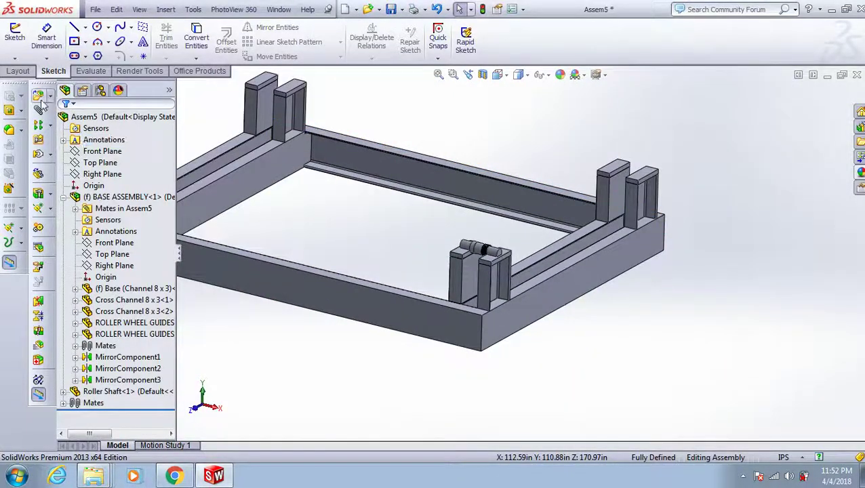
click(39, 98)
click(112, 344)
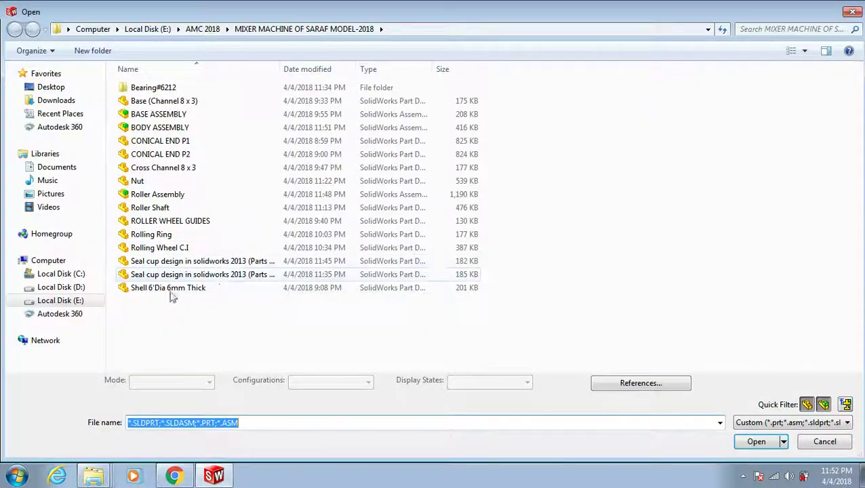
double_click(150, 207)
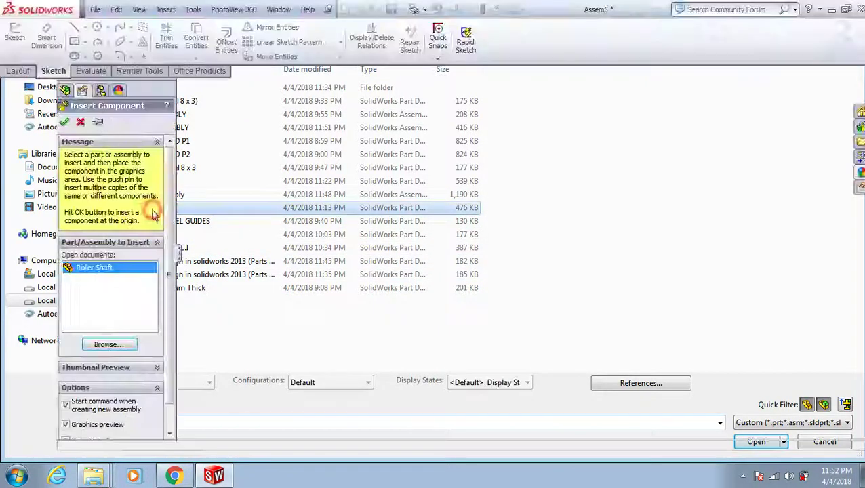
scroll(366, 217, down, 3)
scroll(366, 217, down, 4)
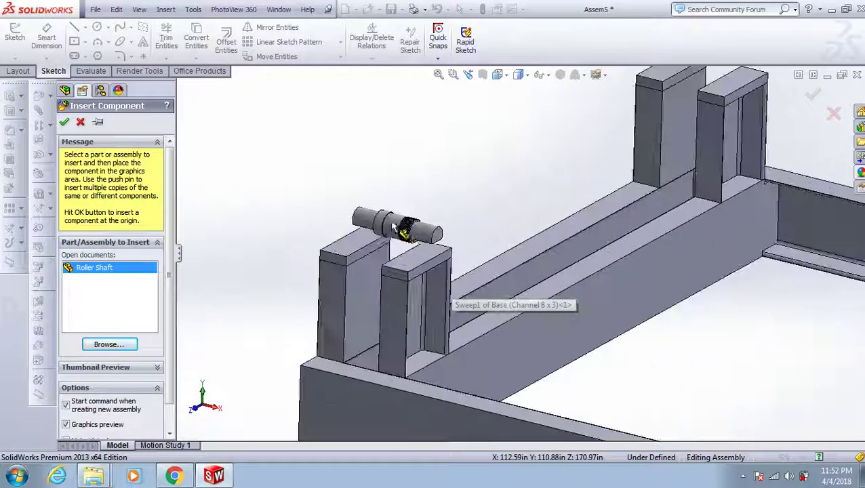
scroll(366, 217, down, 3)
click(64, 122)
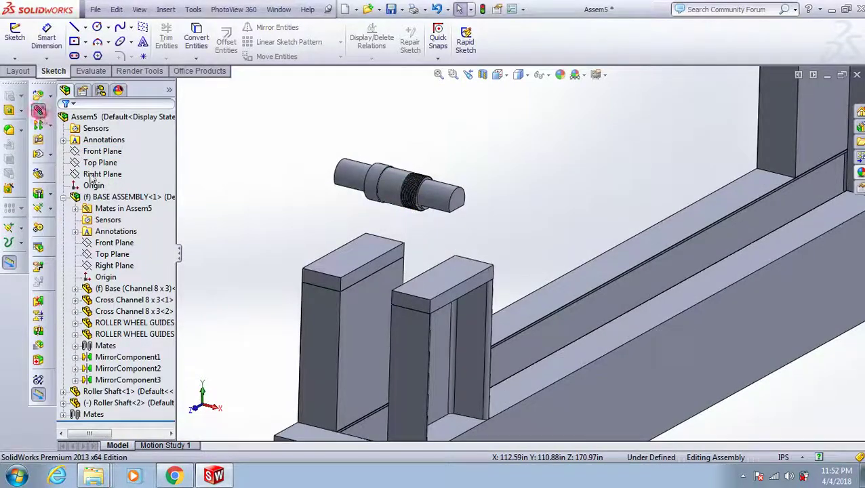
- Mate the second shaft's cut face coincident to the base frame
click(437, 293)
mouse_move(437, 293)
middle_down()
mouse_move(463, 157)
mouse_move(459, 125)
mouse_move(444, 187)
mouse_move(459, 204)
middle_up()
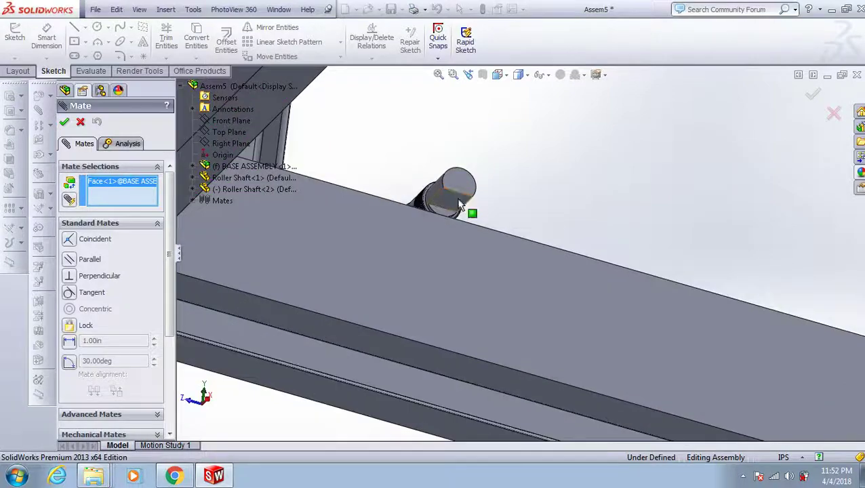
click(459, 203)
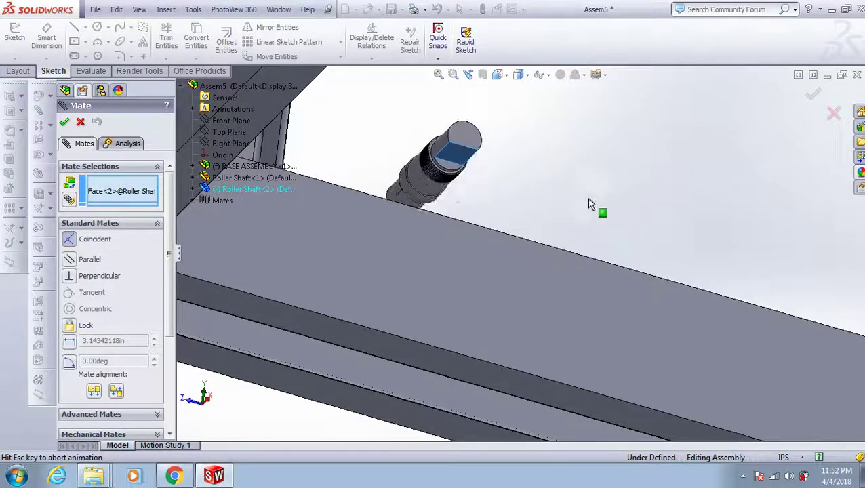
click(773, 188)
- Hold the shaft's end face 0.50 in from the guide block's top face, flipping the offset
mouse_move(773, 188)
middle_down()
mouse_move(517, 185)
mouse_move(530, 269)
middle_up()
scroll(515, 258, up, 5)
scroll(474, 241, down, 3)
scroll(468, 239, down, 4)
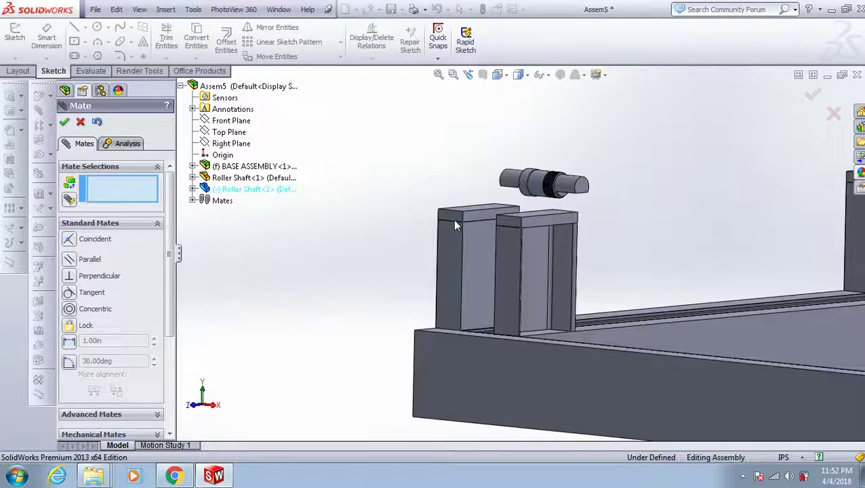
scroll(461, 238, down, 3)
middle_drag(461, 237, 647, 156)
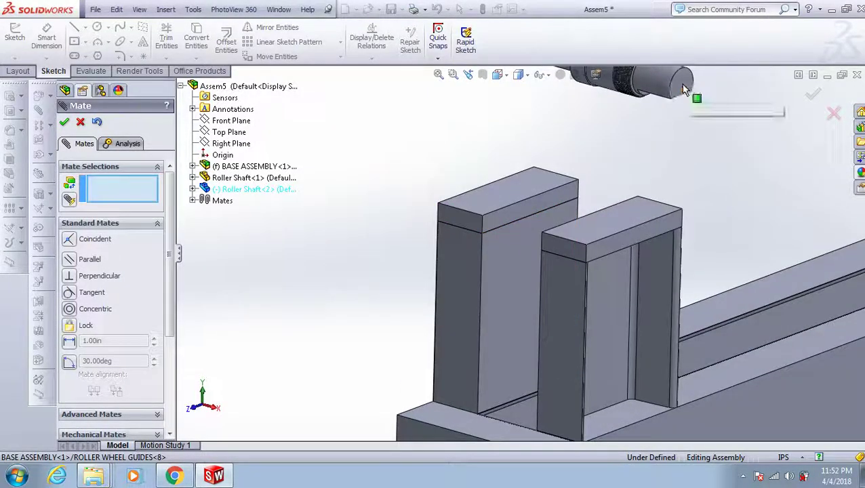
click(683, 89)
click(640, 238)
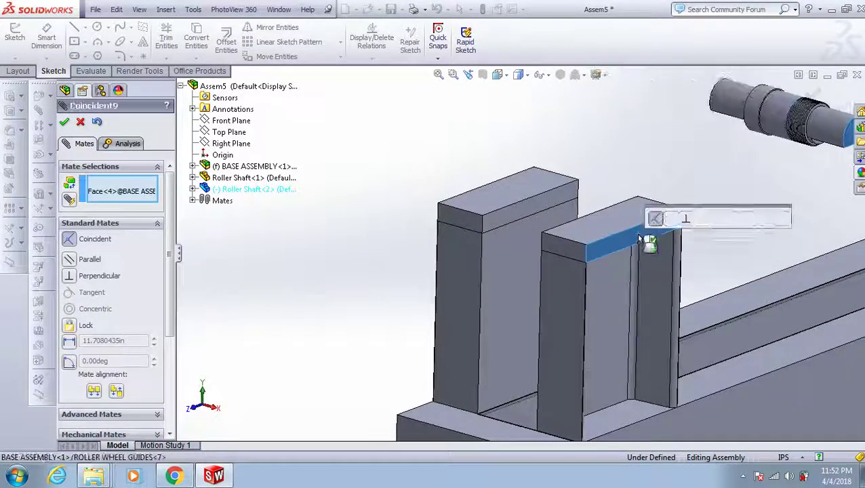
click(716, 219)
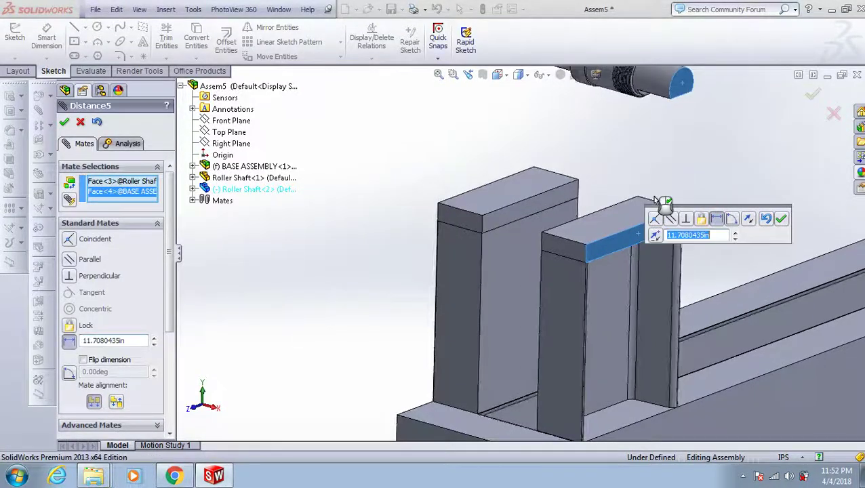
key(Return)
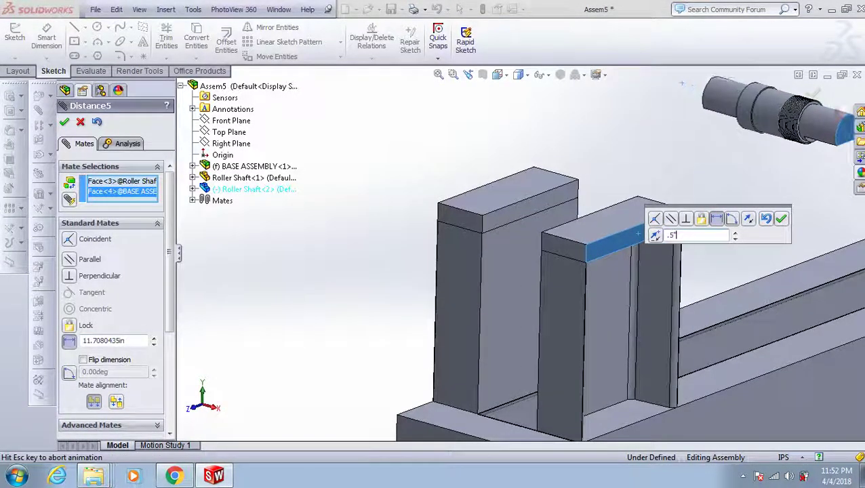
click(658, 239)
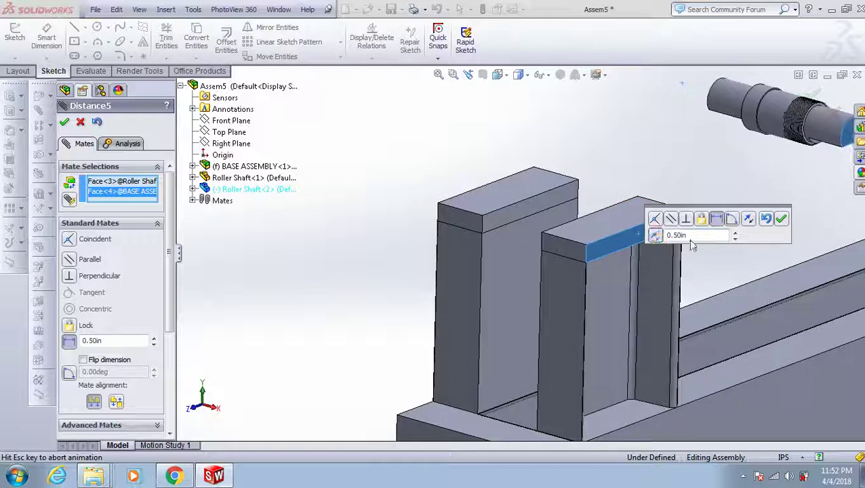
click(781, 218)
- Preview a coincident mate from the shaft-end point to the guide top, then cancel it
scroll(784, 221, up, 3)
scroll(697, 193, down, 5)
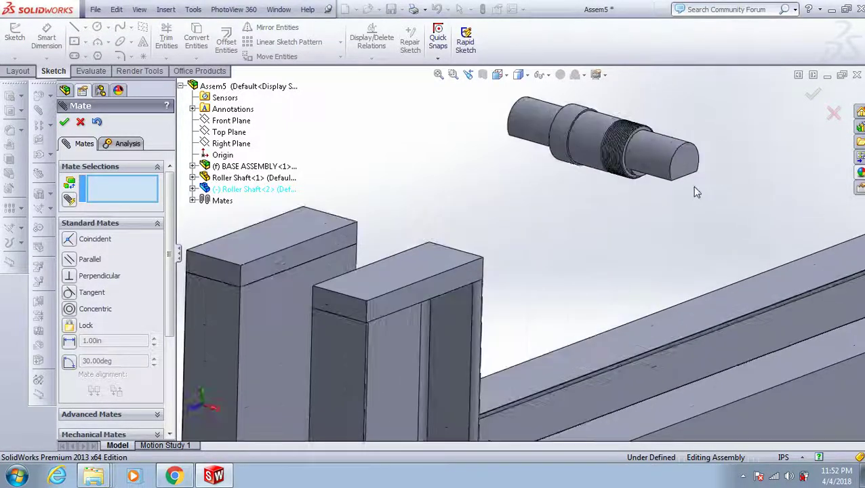
click(684, 178)
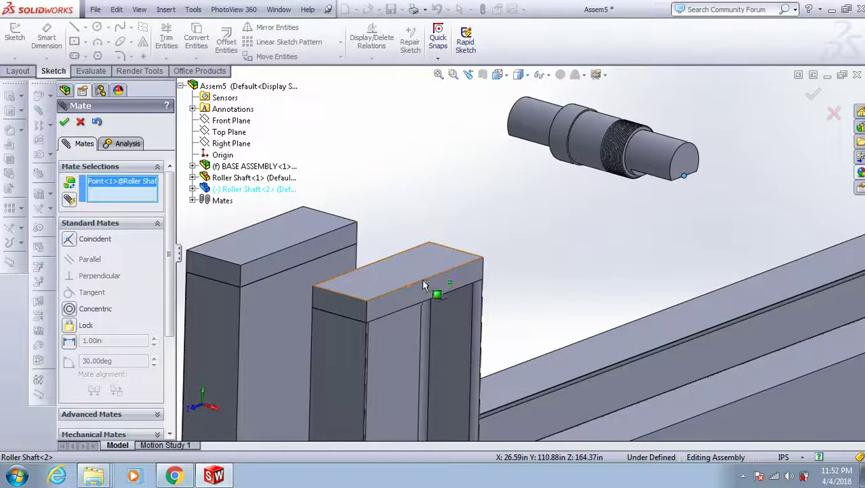
click(334, 297)
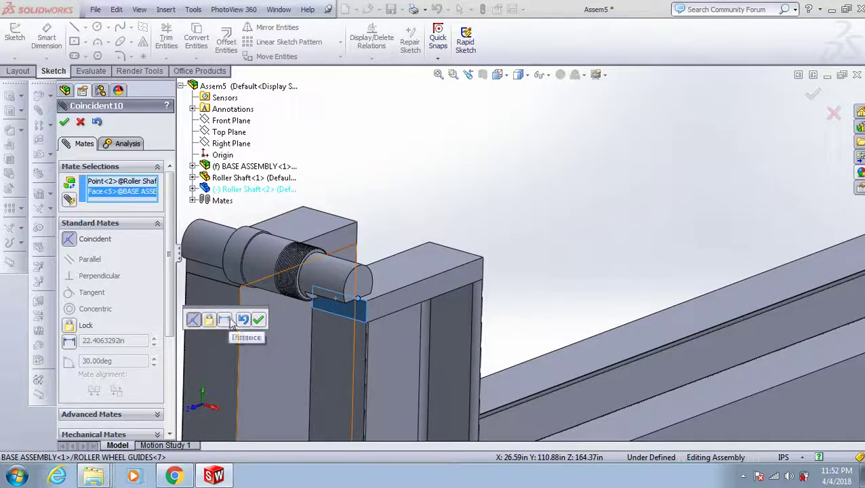
middle_drag(389, 310, 317, 268)
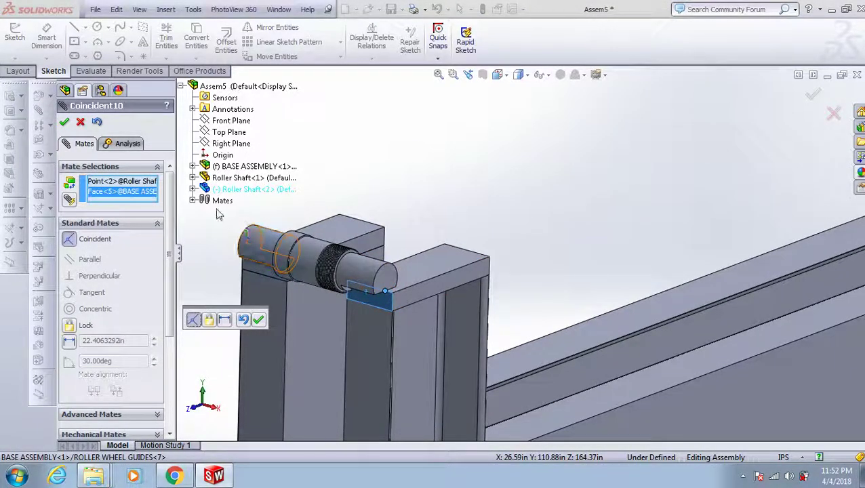
click(80, 124)
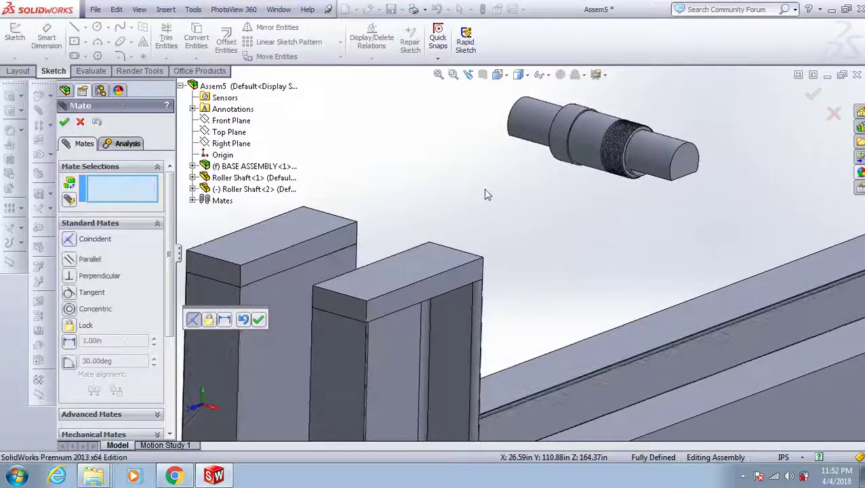
- Spin Roller Shaft<2> to a new orientation with Rotate Component
drag(604, 166, 334, 169)
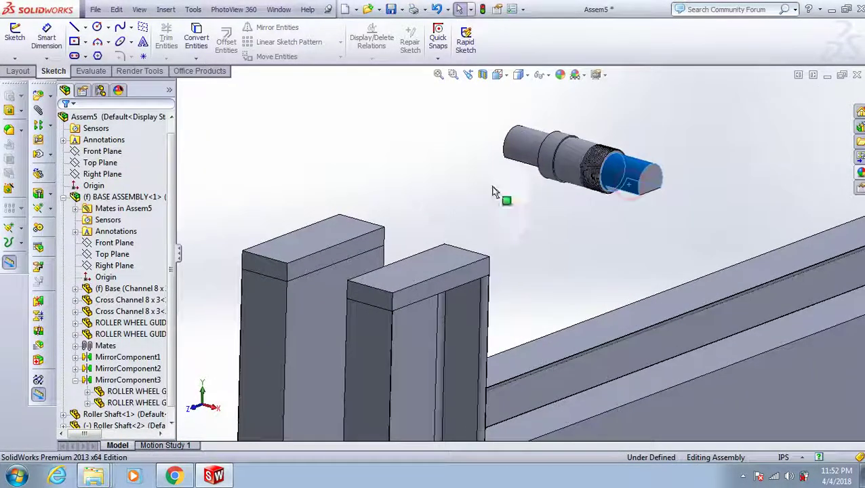
click(49, 174)
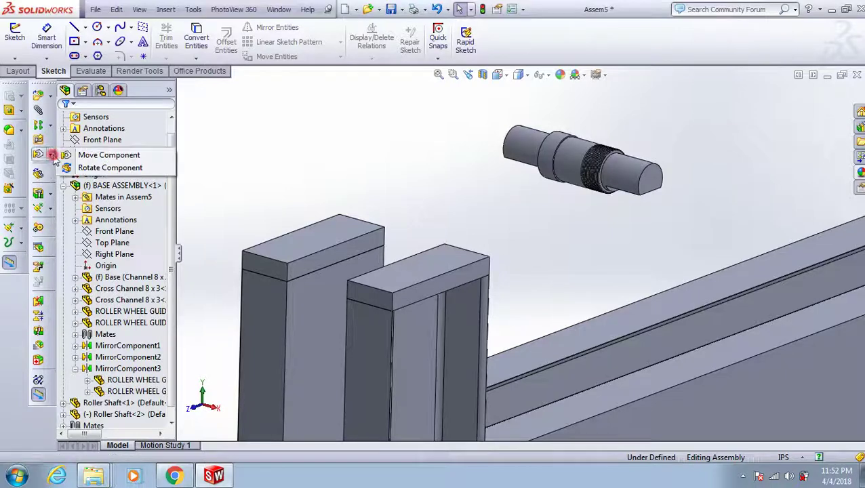
click(68, 167)
mouse_move(644, 178)
mouse_down()
mouse_move(632, 187)
mouse_move(586, 188)
mouse_up()
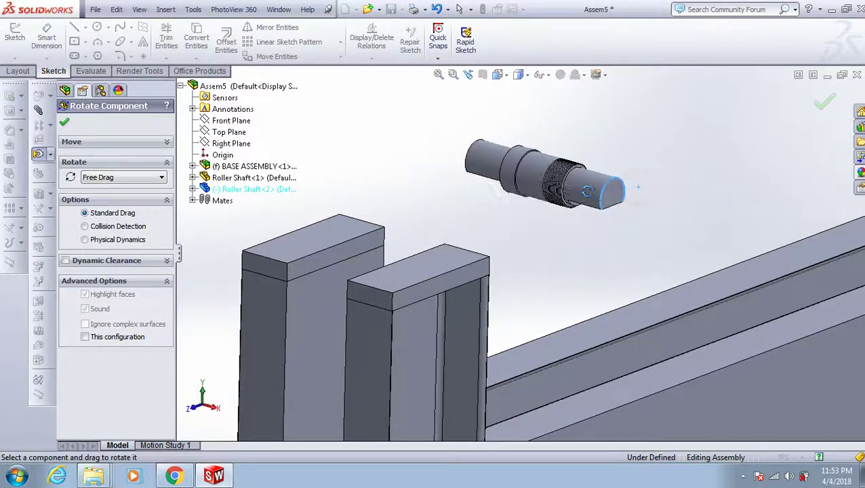
click(64, 122)
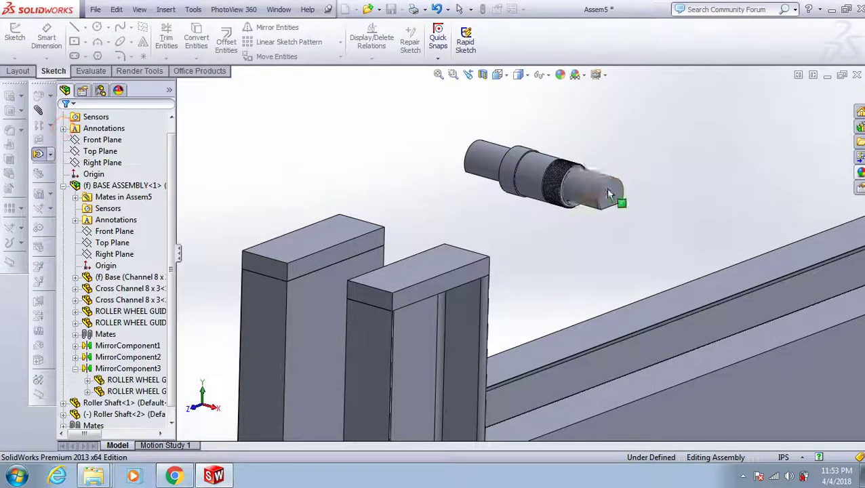
- Delete Roller Shaft<2> together with its coincident and distance mates
click(597, 189)
key(Delete)
click(515, 164)
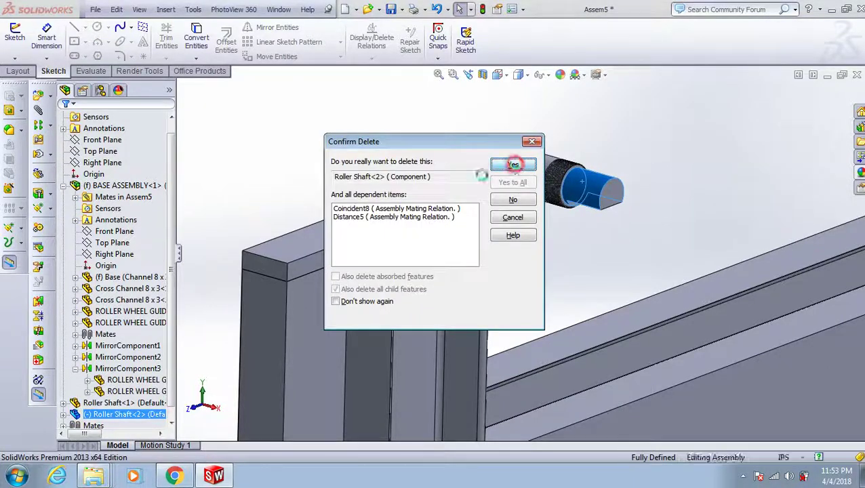
mouse_move(437, 158)
middle_down()
mouse_move(425, 232)
mouse_move(204, 192)
middle_up()
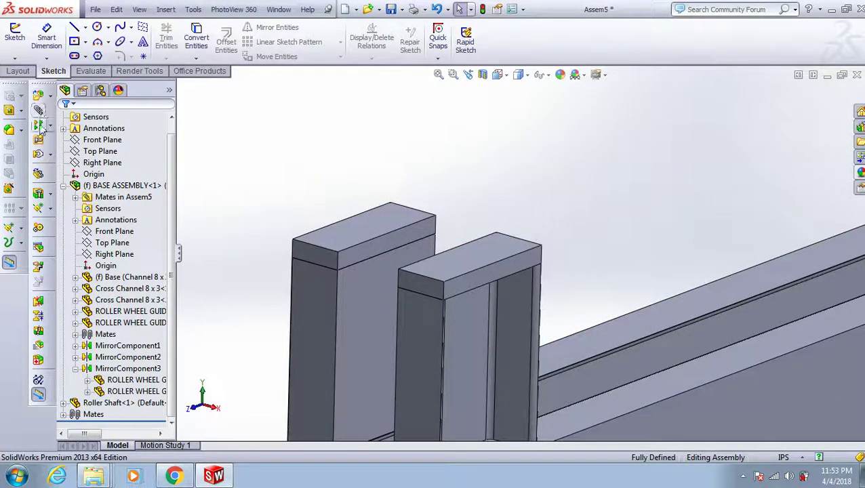
- Insert another Roller Shaft above the guides and rotate it into a new orientation
click(39, 111)
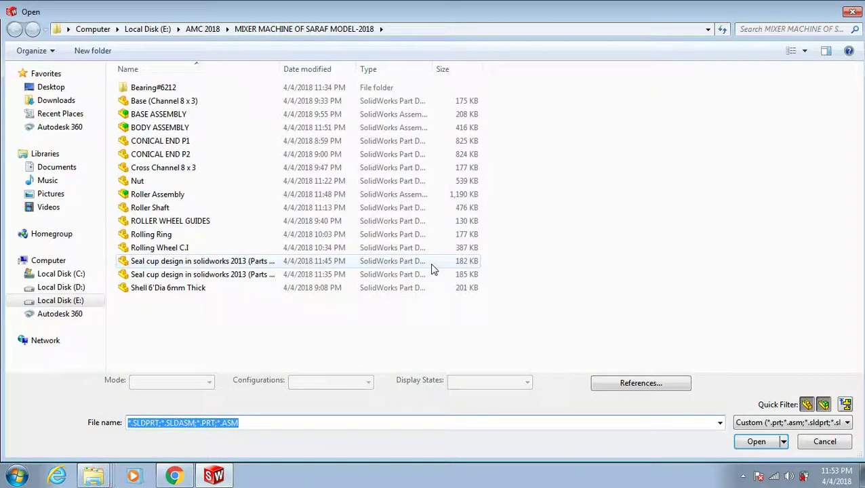
double_click(162, 212)
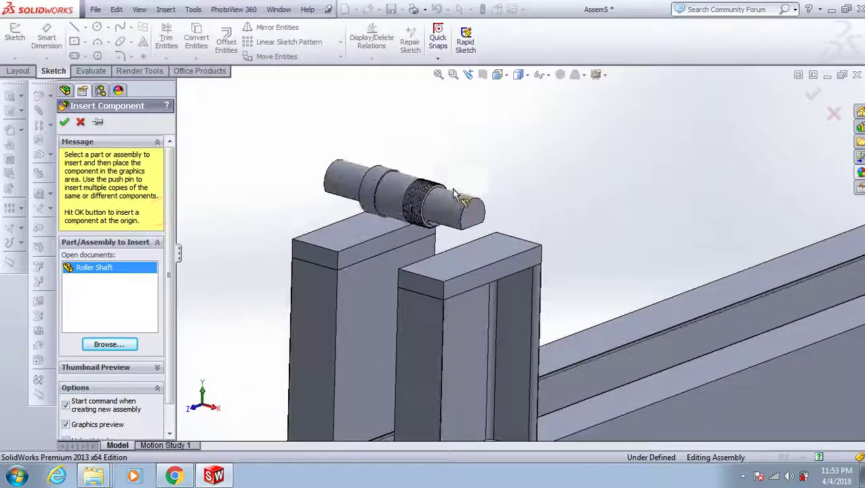
click(522, 168)
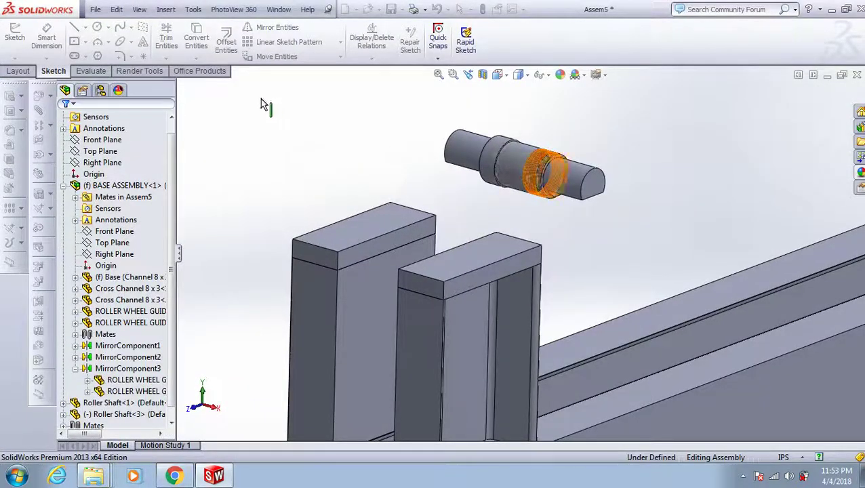
click(50, 154)
click(68, 171)
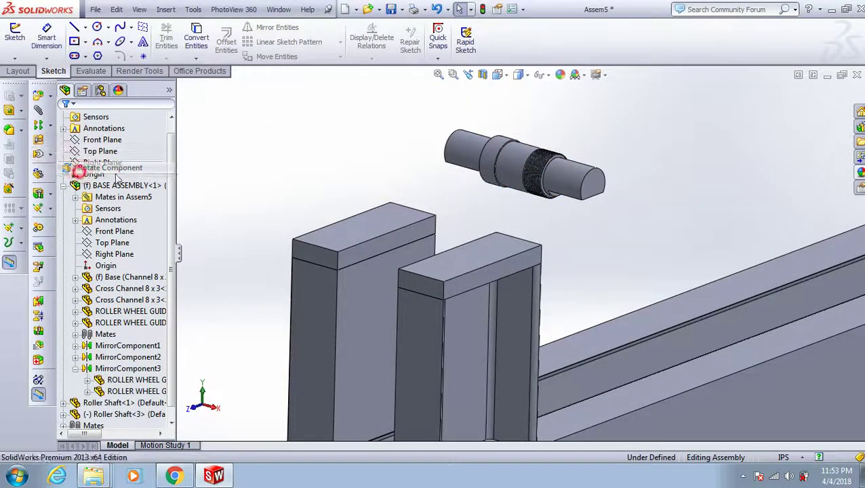
drag(589, 175, 391, 165)
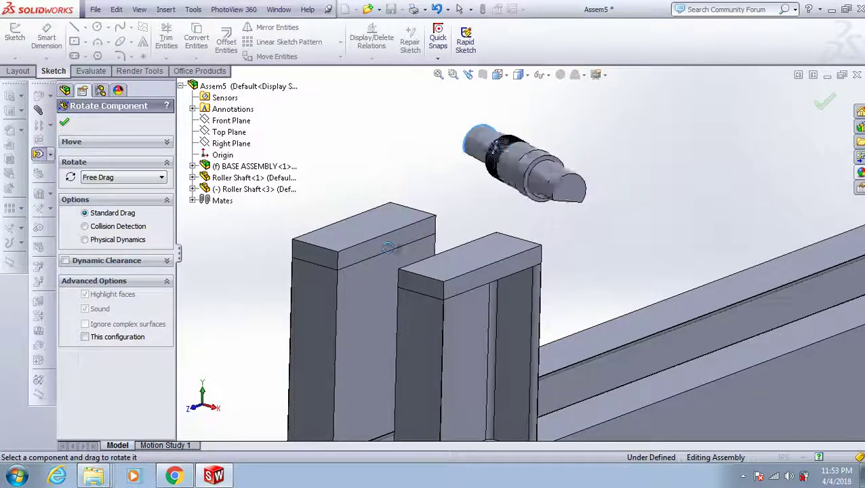
right_click(391, 165)
click(401, 174)
- Mate the shaft face to the guide block top and set a 0.50 in end-face distance
click(38, 111)
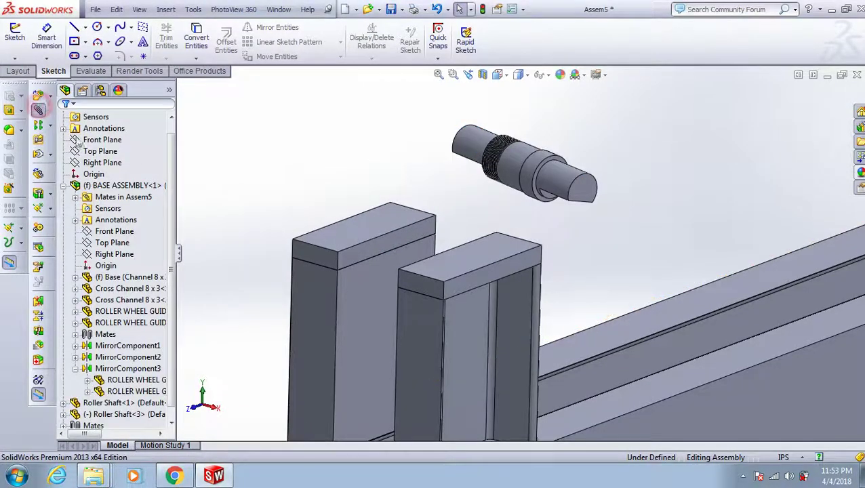
click(481, 260)
mouse_move(480, 260)
middle_down()
mouse_move(573, 203)
mouse_move(568, 217)
middle_up()
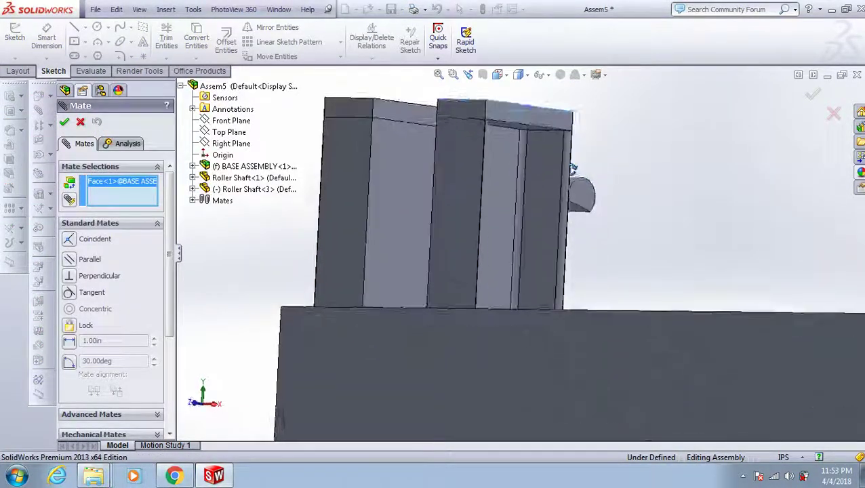
click(567, 215)
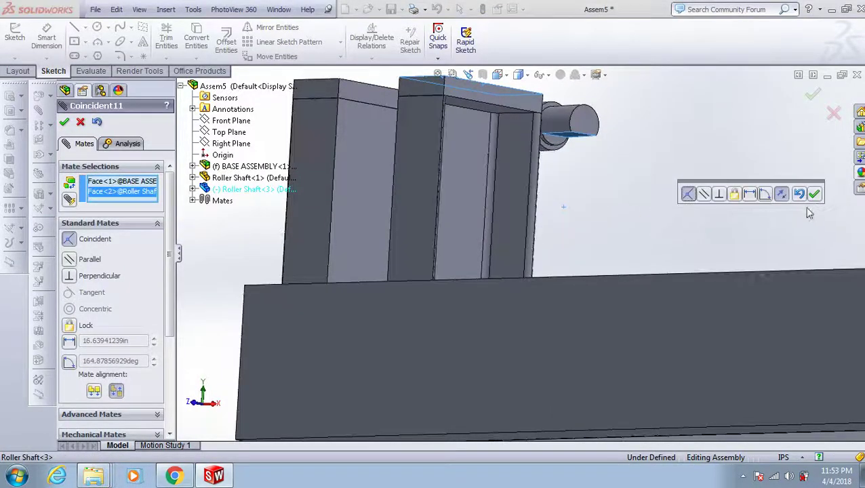
click(816, 196)
click(581, 123)
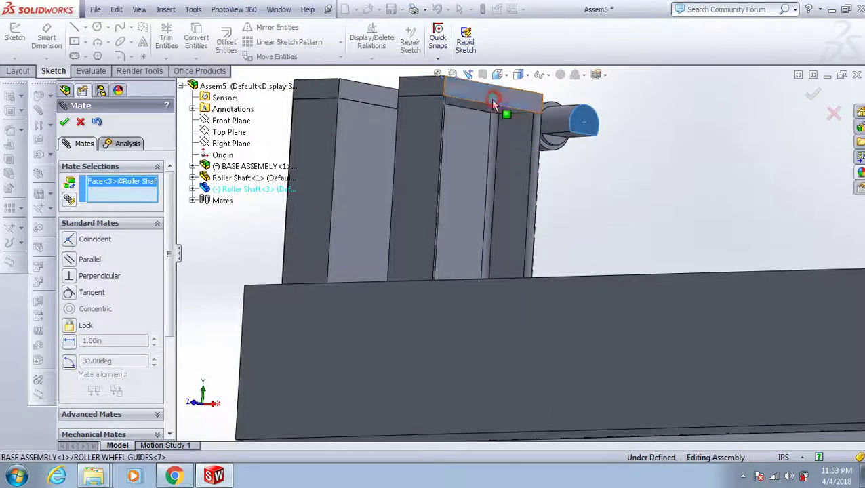
click(493, 104)
click(569, 90)
text(.5)
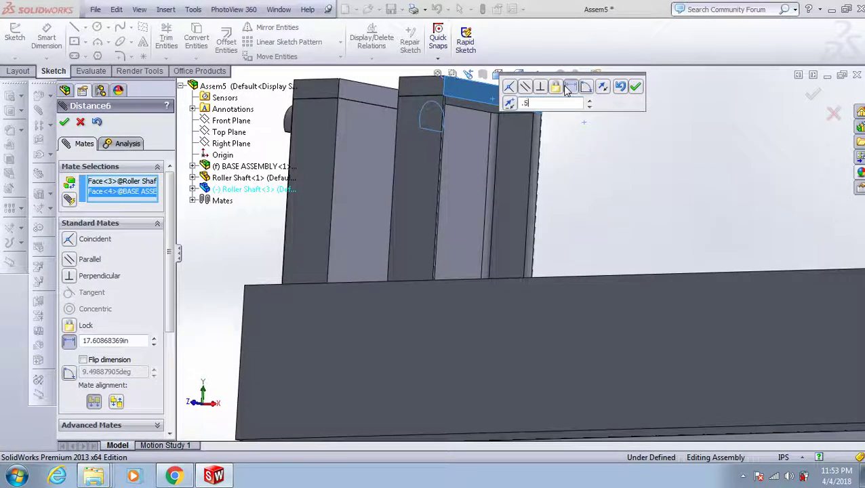
key(Return)
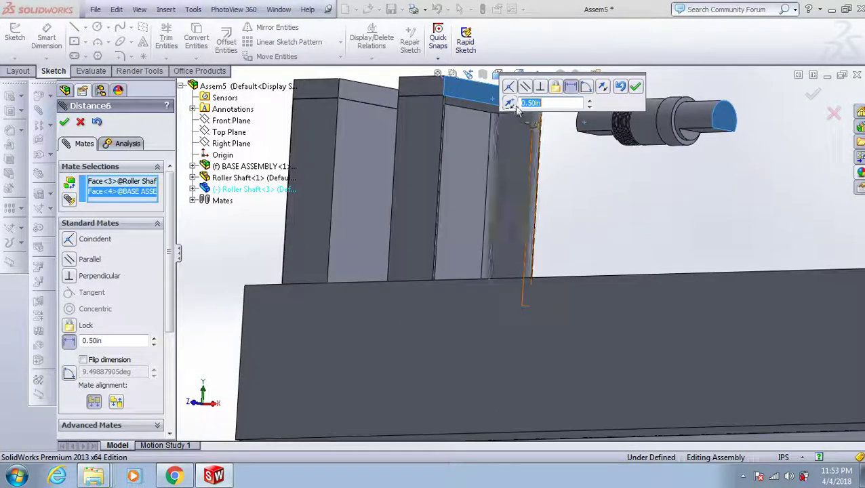
click(635, 86)
- Add a 4.00 in distance mate from the shaft end point to the block top face
click(723, 133)
middle_drag(723, 133, 465, 222)
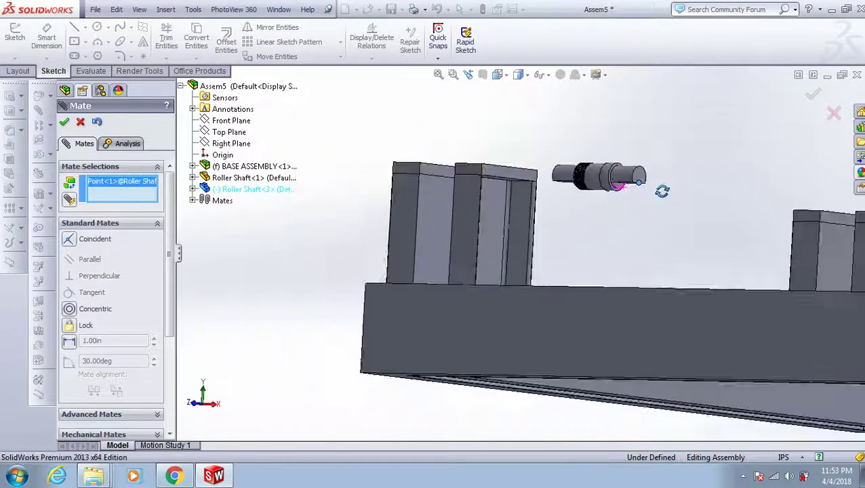
click(465, 222)
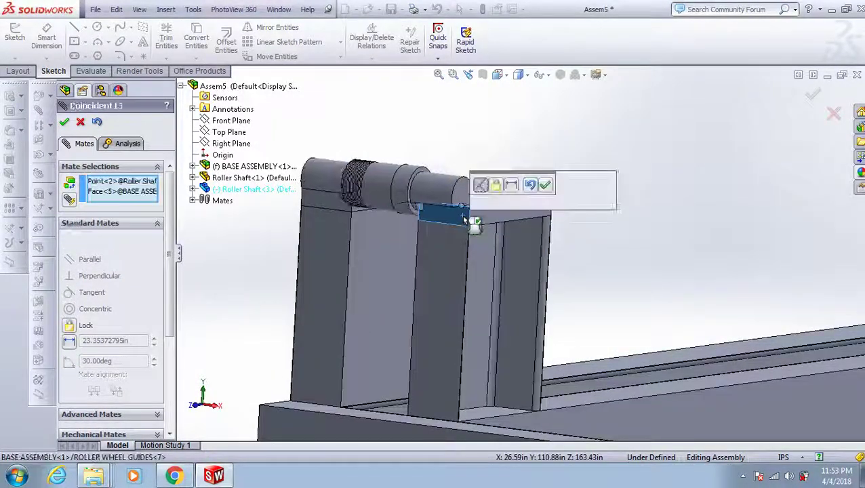
click(511, 185)
text(4")
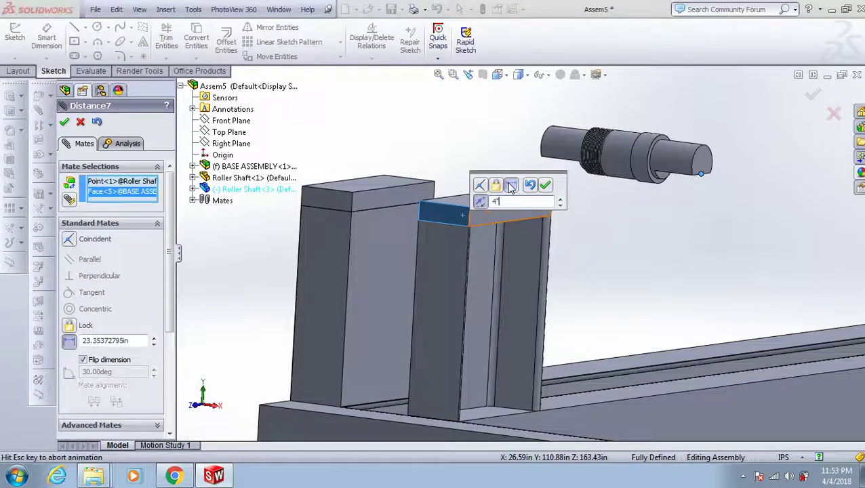
key(Return)
mouse_move(517, 262)
middle_down()
mouse_move(629, 263)
mouse_move(621, 286)
middle_up()
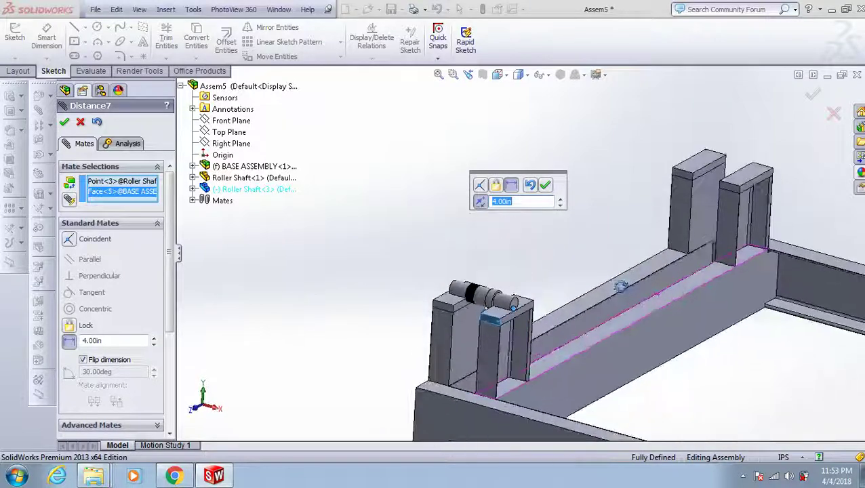
click(549, 188)
scroll(552, 221, up, 5)
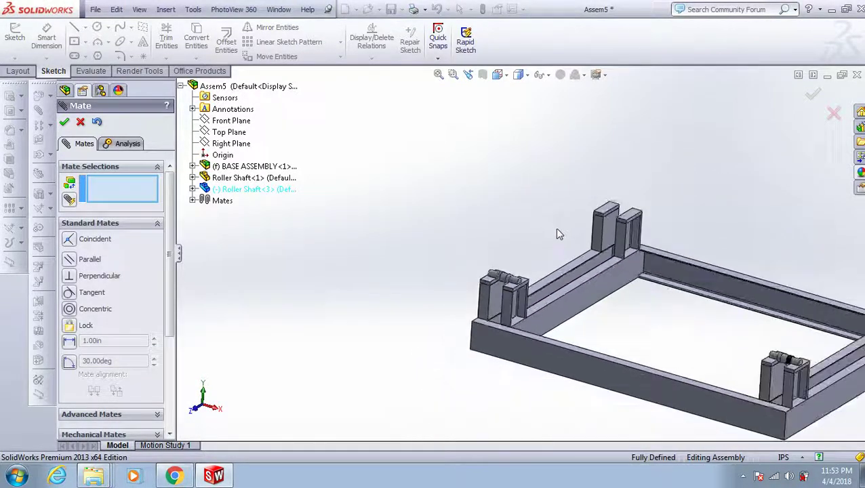
click(64, 122)
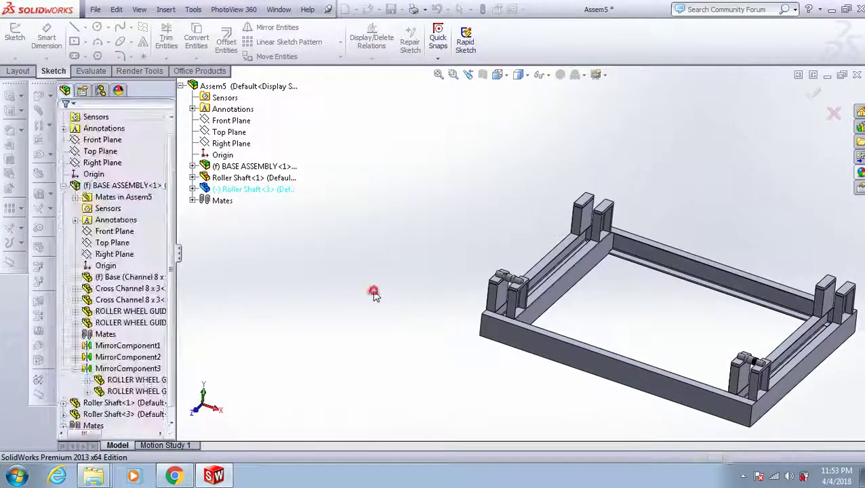
mouse_move(373, 294)
middle_down()
mouse_move(483, 318)
mouse_move(643, 295)
middle_up()
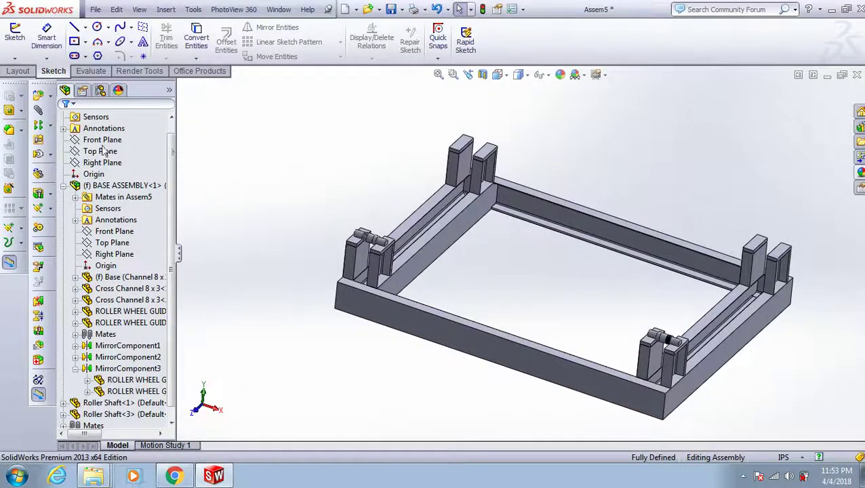
click(509, 78)
click(523, 192)
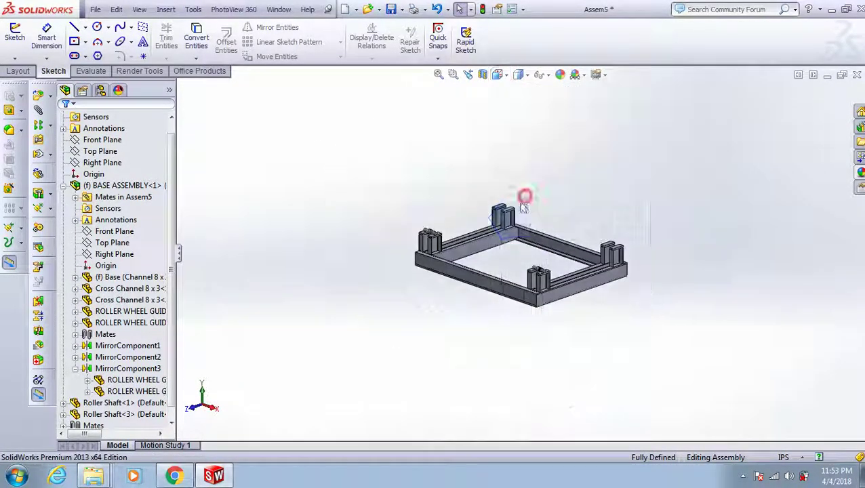
scroll(461, 264, down, 2)
click(63, 187)
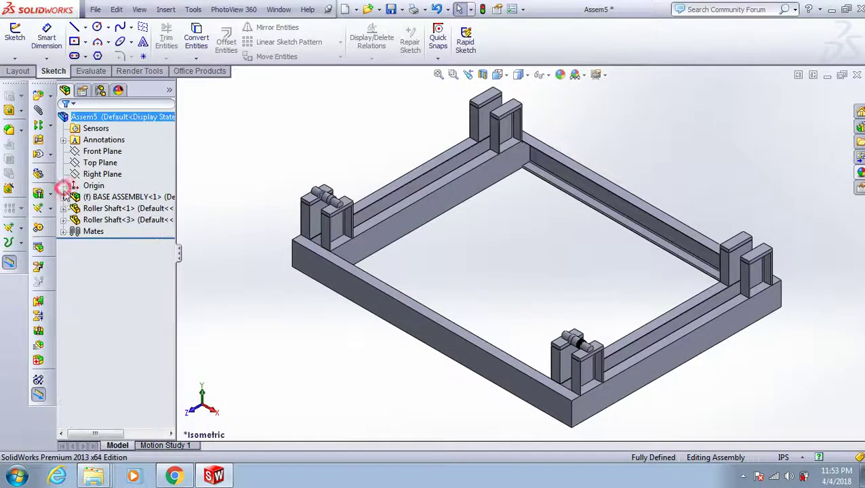
click(53, 128)
click(102, 163)
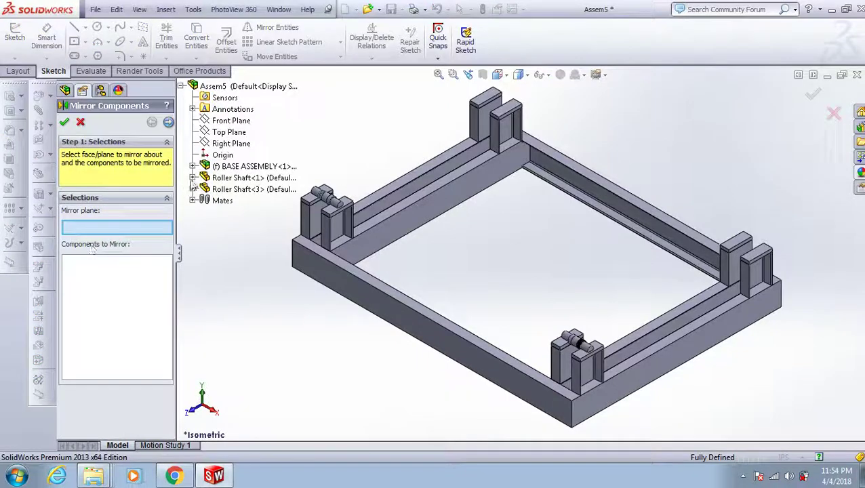
click(192, 167)
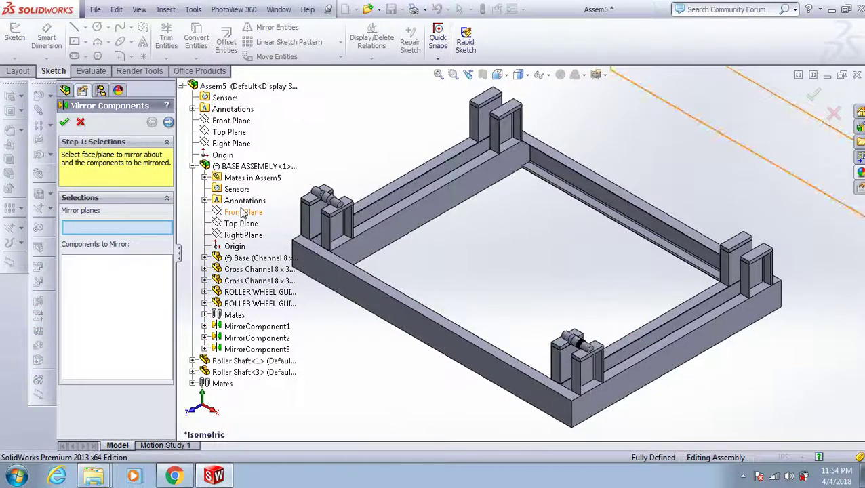
click(205, 258)
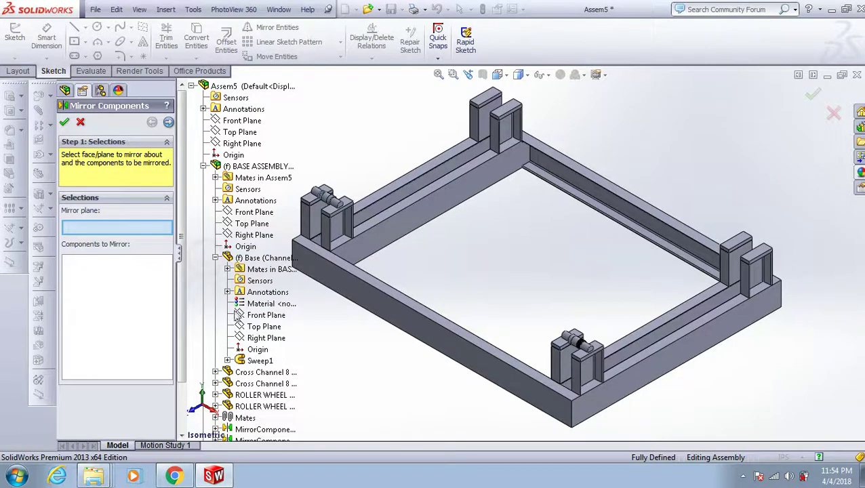
click(251, 319)
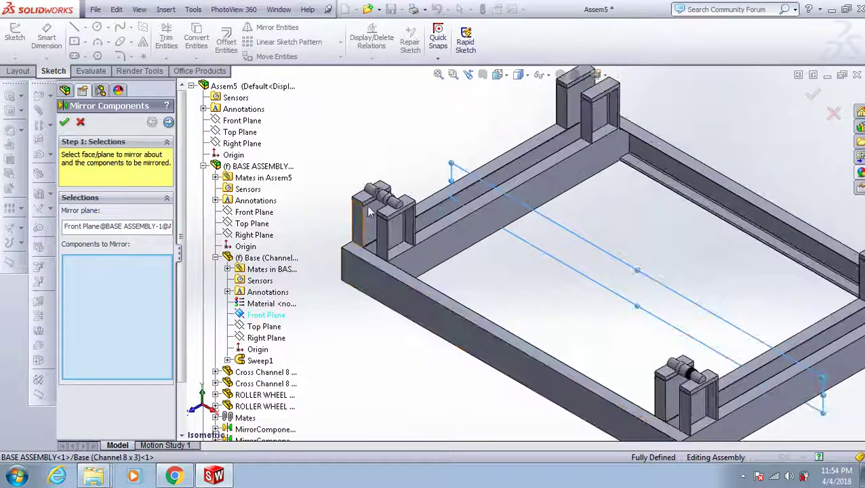
scroll(348, 234, down, 2)
click(373, 191)
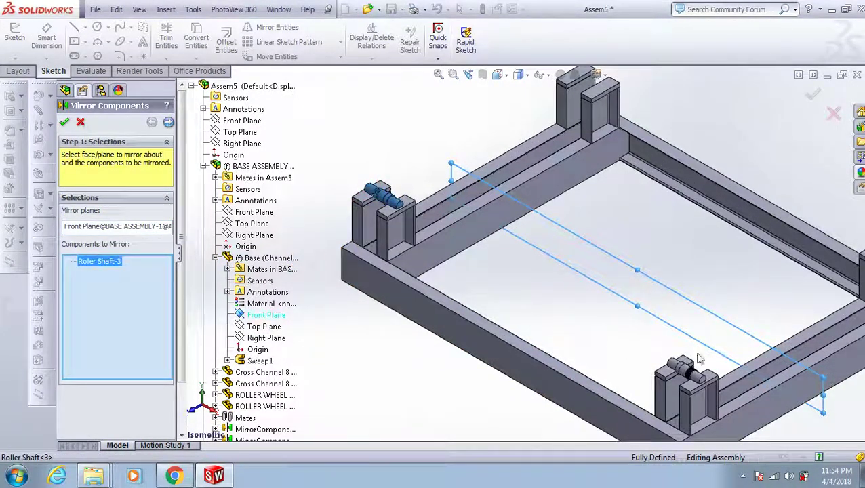
click(63, 123)
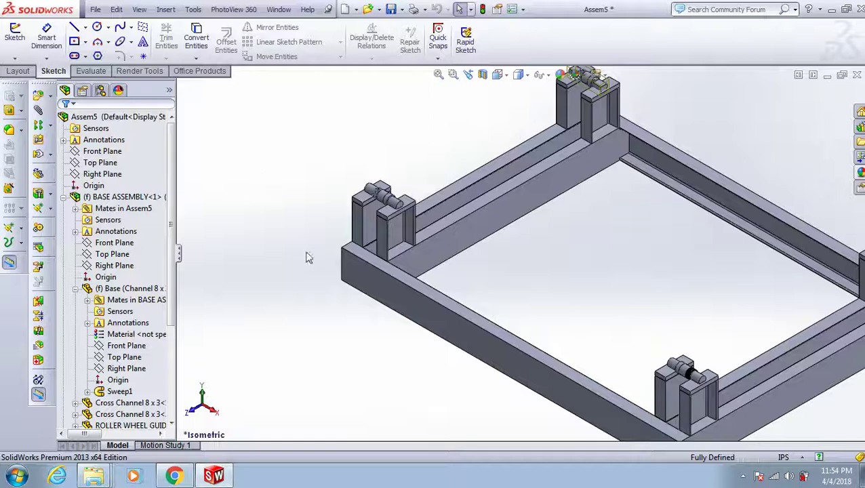
key(z)
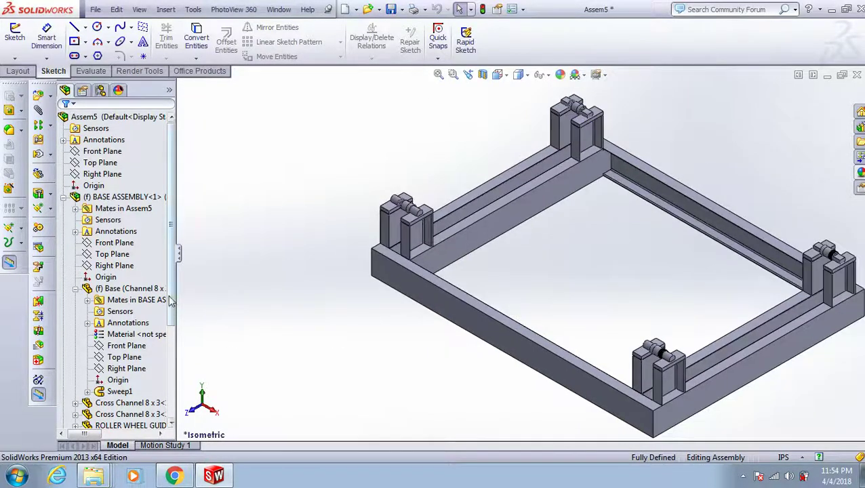
scroll(170, 301, down, 4)
click(117, 414)
key(Delete)
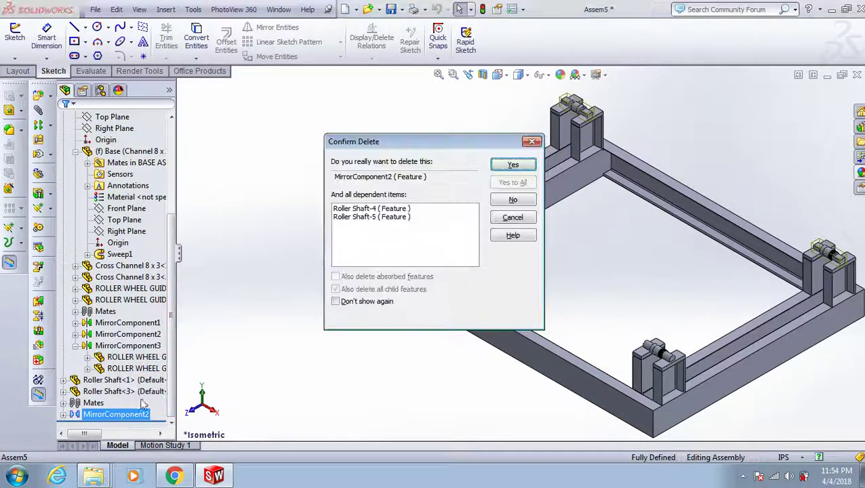
click(499, 168)
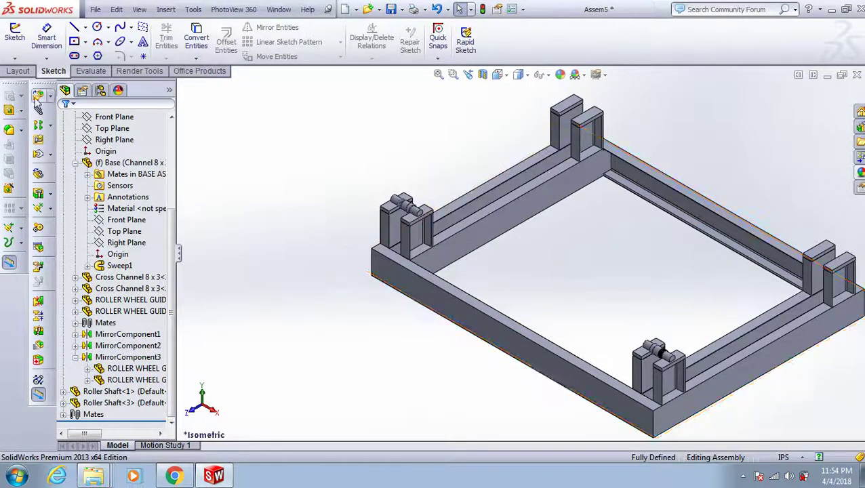
- Insert a new Roller Shaft part near the right guide
click(38, 95)
click(112, 344)
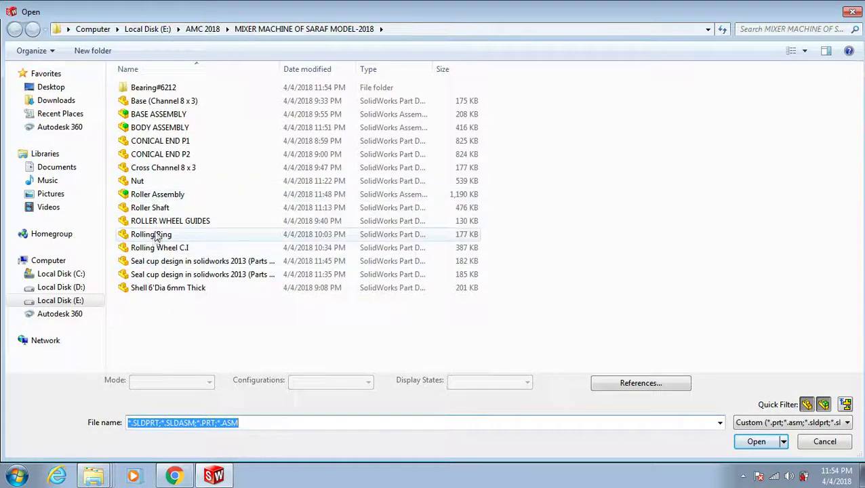
double_click(151, 208)
scroll(535, 169, down, 4)
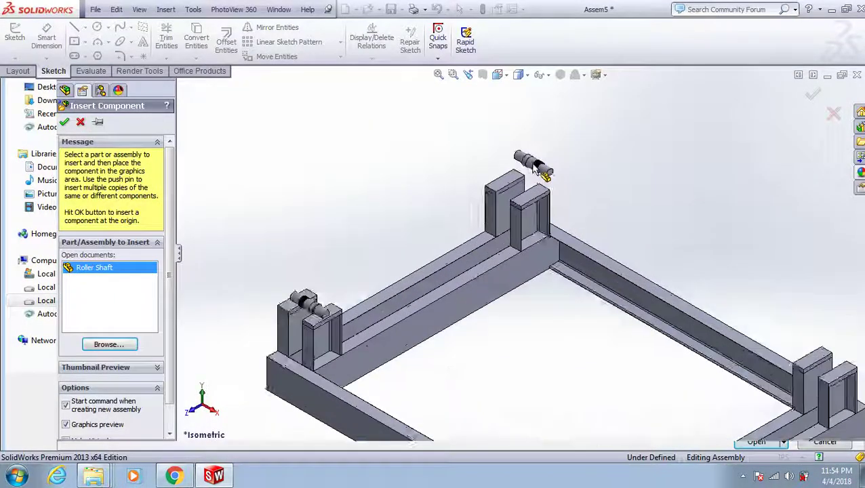
scroll(529, 163, down, 2)
scroll(531, 164, up, 4)
scroll(536, 169, up, 2)
scroll(705, 326, down, 4)
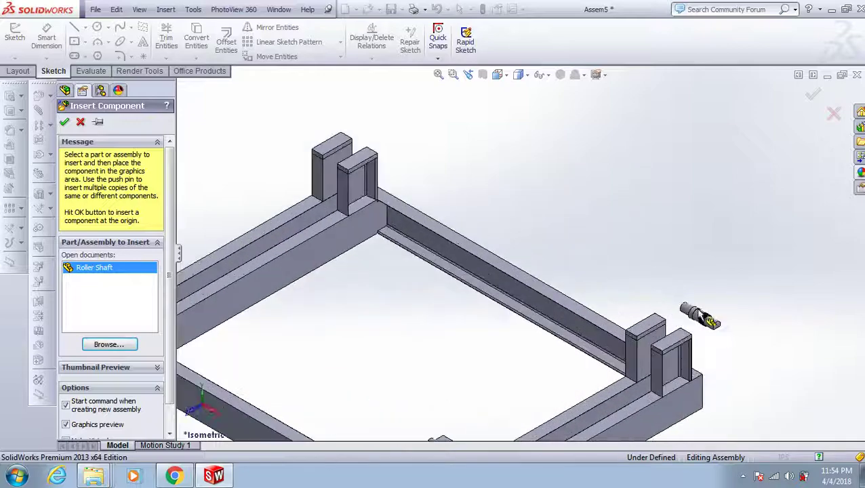
scroll(701, 315, down, 2)
click(702, 278)
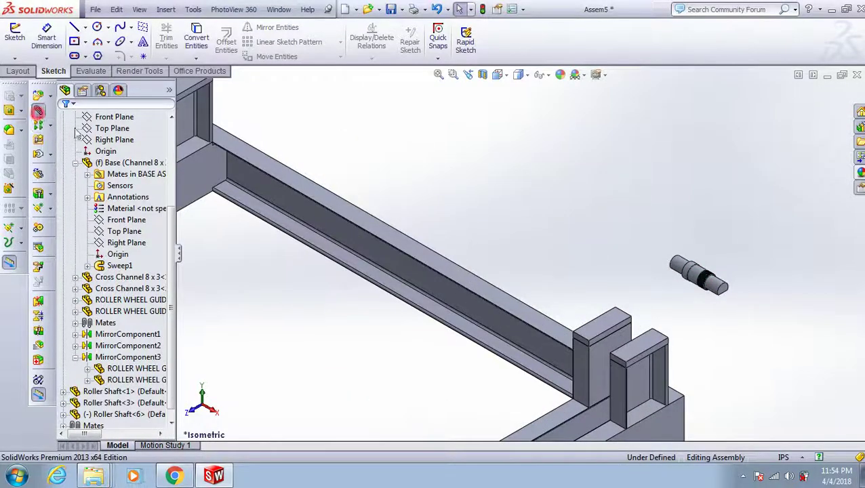
- Mate the shaft face coincident with the guide block top face
click(37, 112)
click(637, 336)
mouse_move(728, 326)
middle_down()
mouse_move(696, 256)
mouse_move(554, 183)
middle_up()
scroll(528, 115, down, 3)
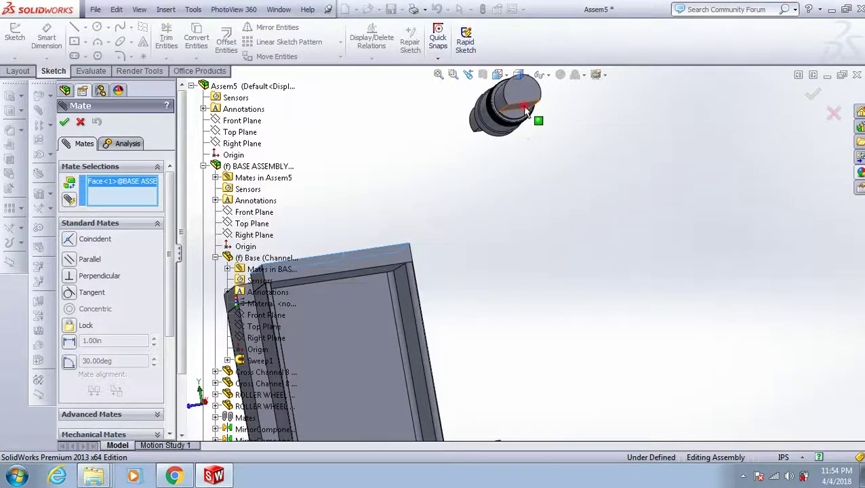
click(527, 112)
key(Return)
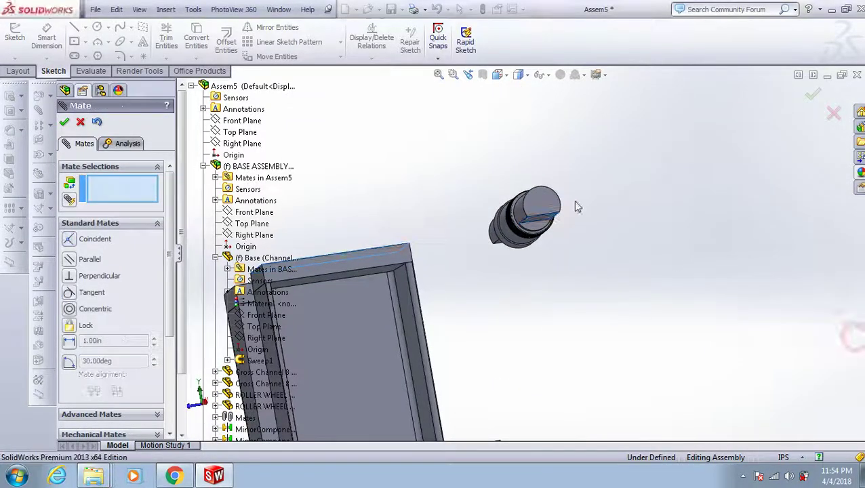
- Add a 0.50 in distance mate between the shaft end face and the guide block
click(560, 215)
mouse_move(563, 216)
middle_down()
mouse_move(573, 268)
mouse_move(592, 292)
mouse_move(466, 291)
middle_up()
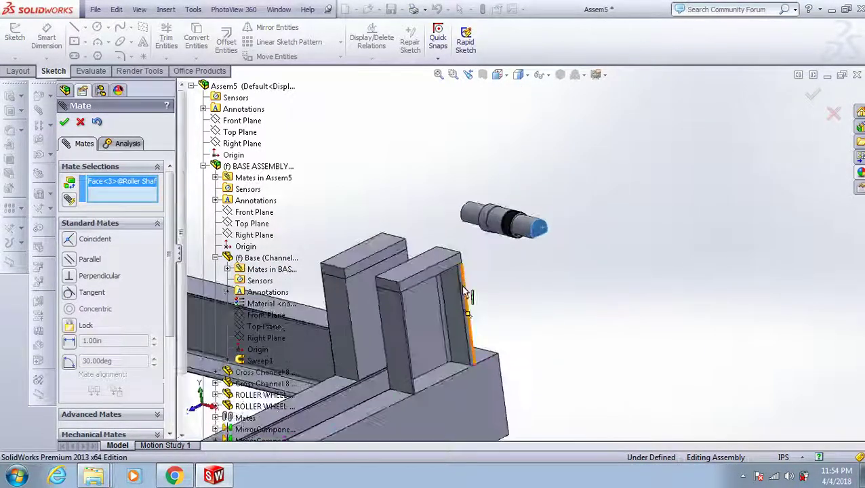
click(453, 265)
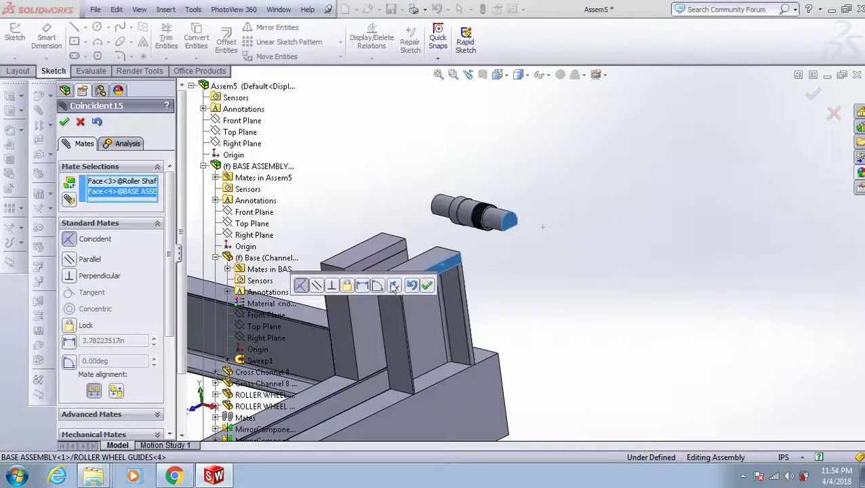
click(364, 287)
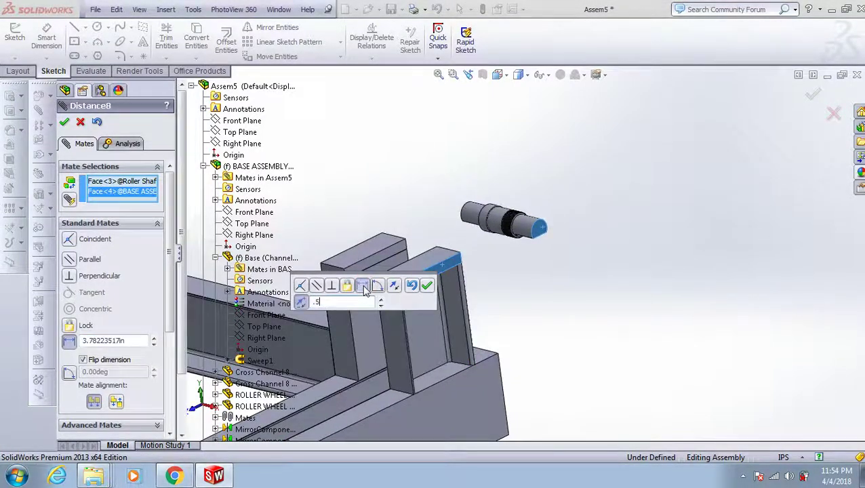
text(.5)
key(Return)
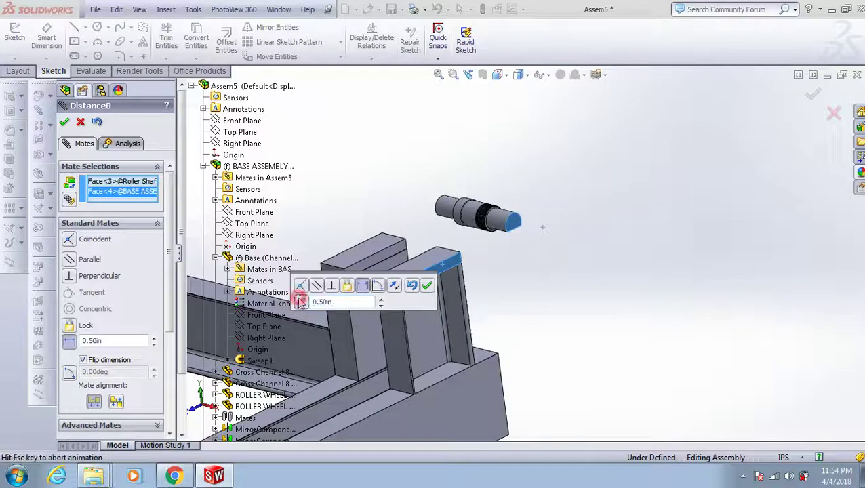
click(426, 285)
- Add a 4.00 in distance mate from the channel end face to the shaft end point
scroll(421, 278, down, 2)
scroll(383, 305, down, 2)
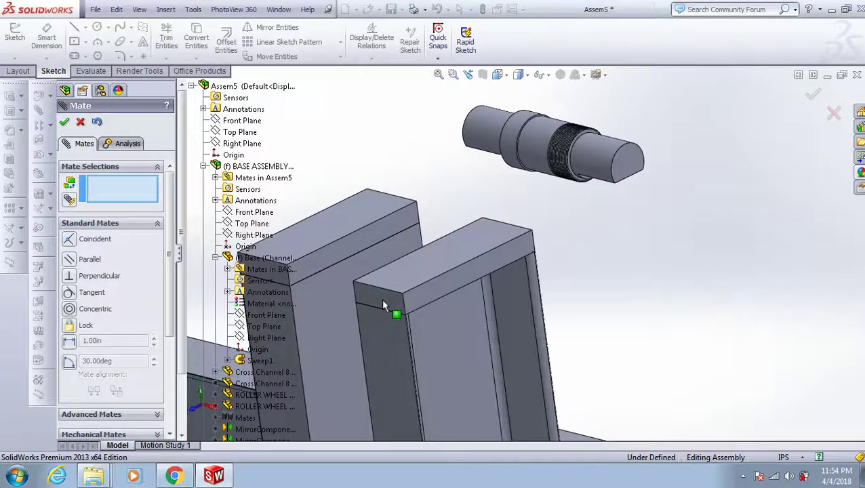
click(383, 304)
click(630, 179)
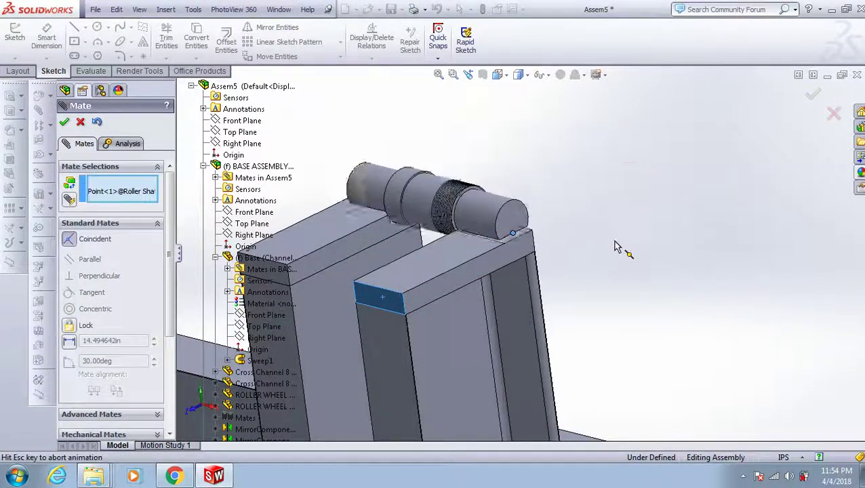
click(661, 211)
text(4.00in)
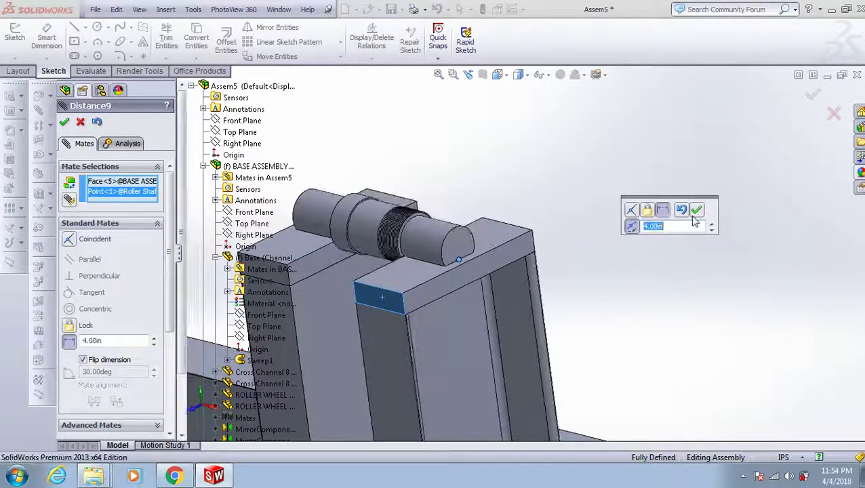
click(697, 211)
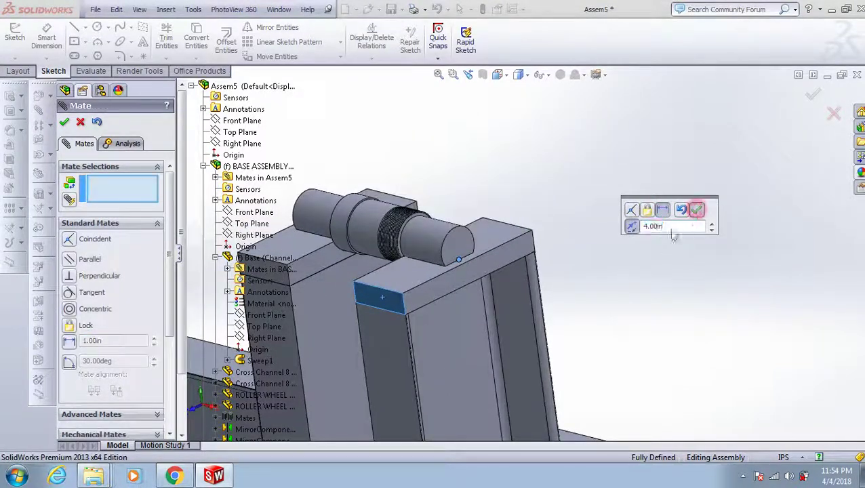
scroll(655, 251, up, 2)
key(Escape)
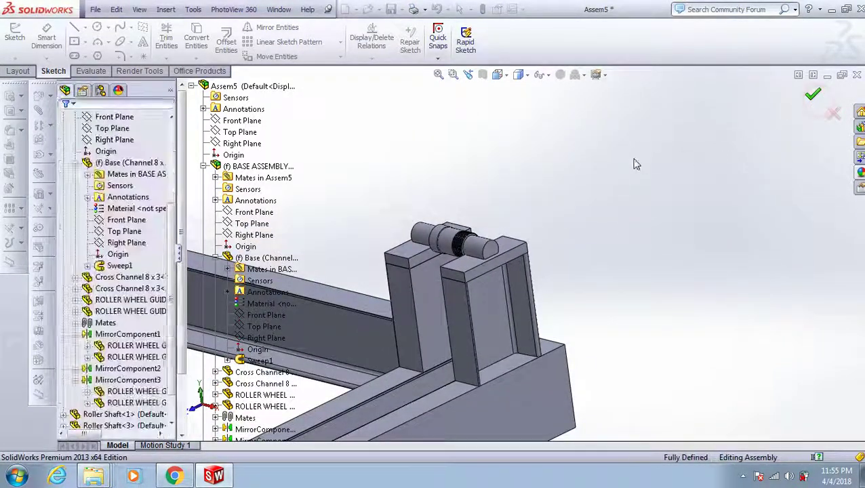
scroll(475, 258, up, 5)
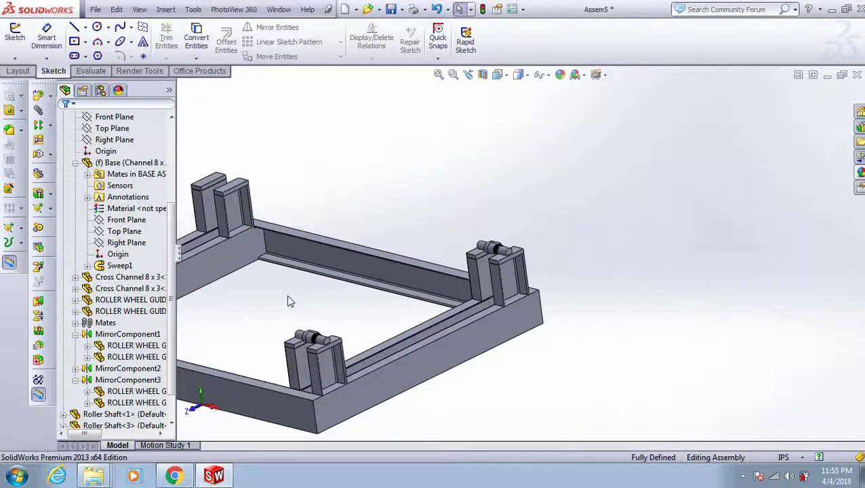
click(175, 476)
- Publish the Oli Seal cup video on YouTube
click(195, 10)
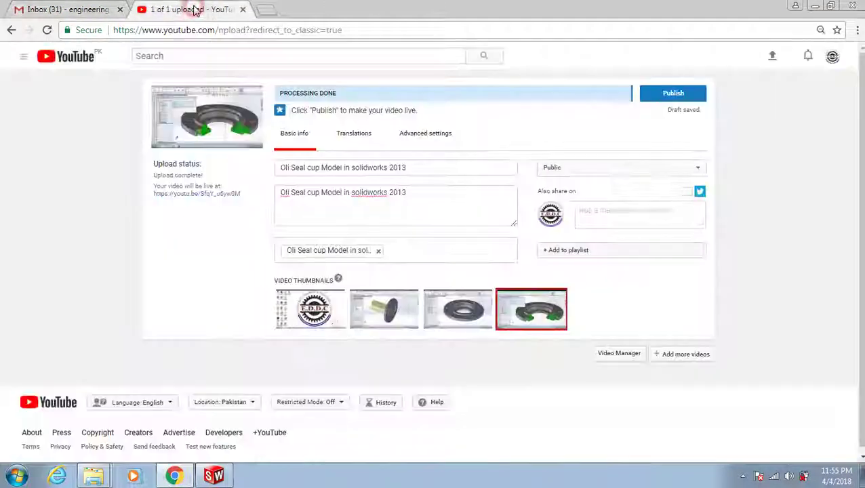
click(670, 99)
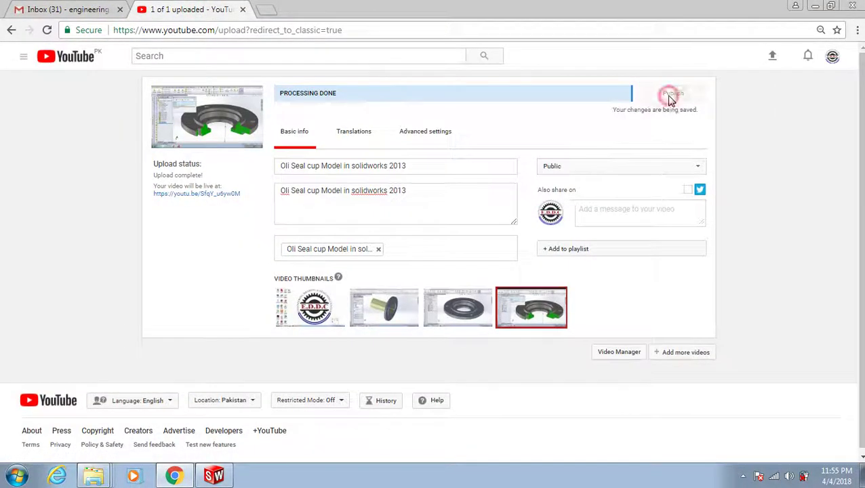
click(95, 11)
click(181, 11)
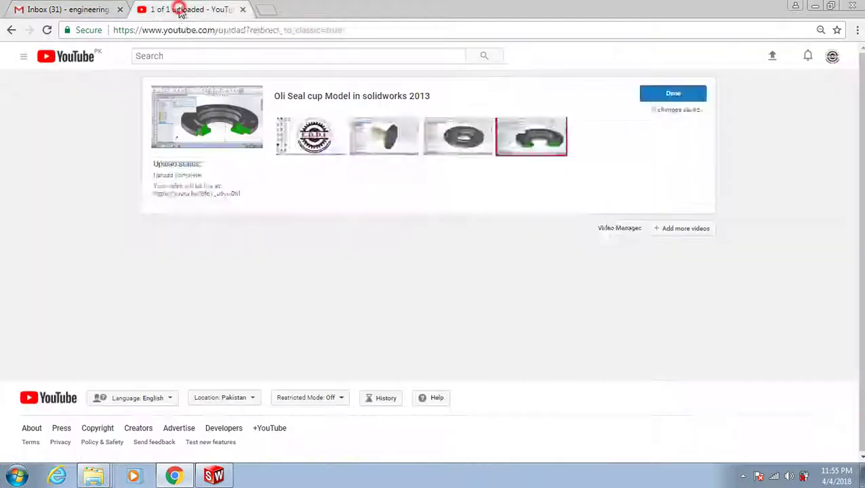
- Start uploading the 'Roller Assembly in solidworks 2013' video
click(612, 210)
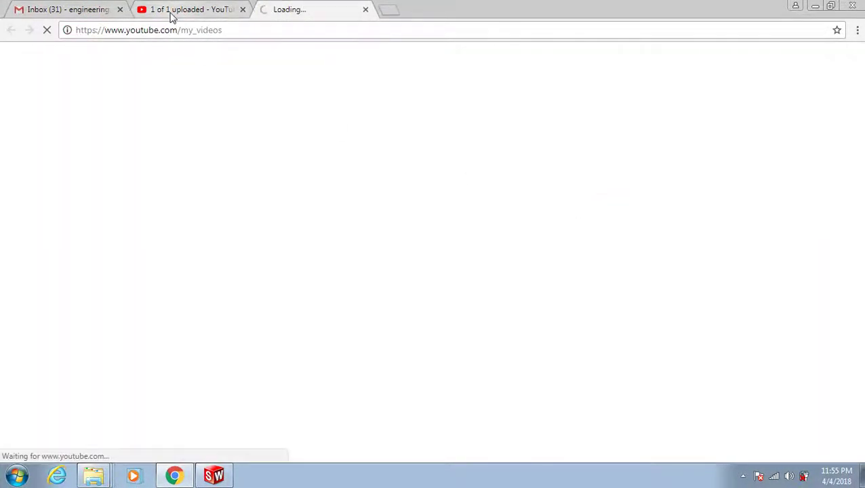
click(71, 10)
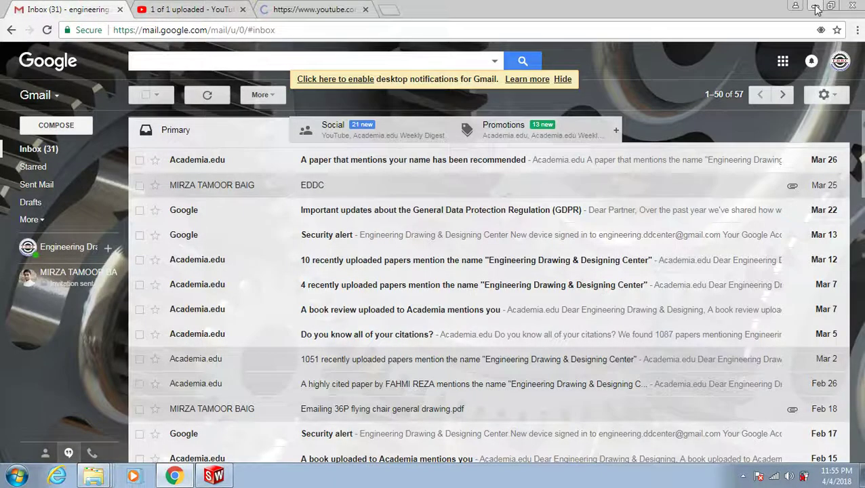
click(303, 9)
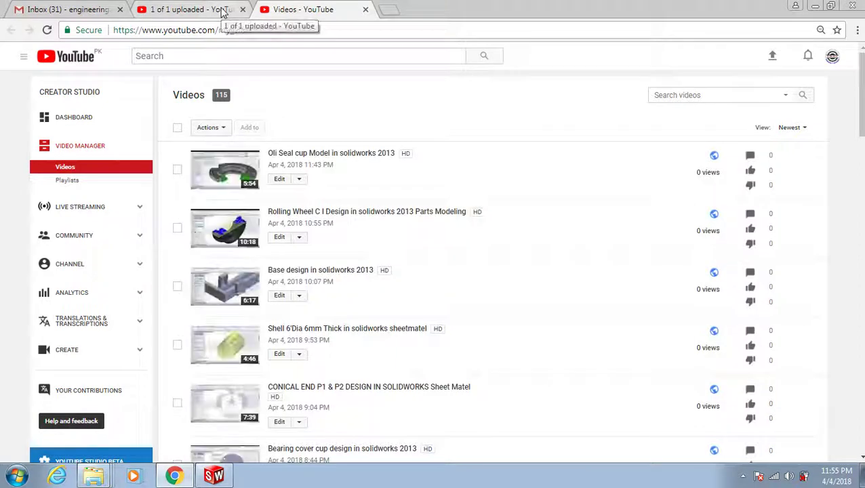
click(772, 58)
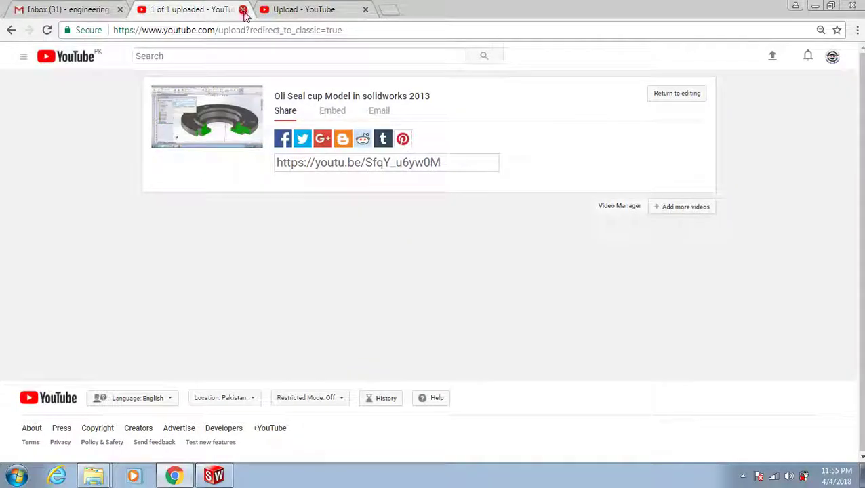
click(242, 11)
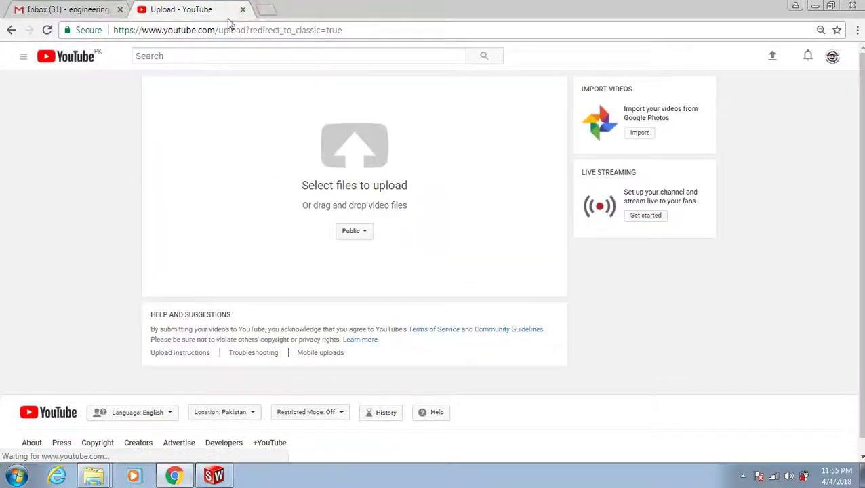
click(330, 149)
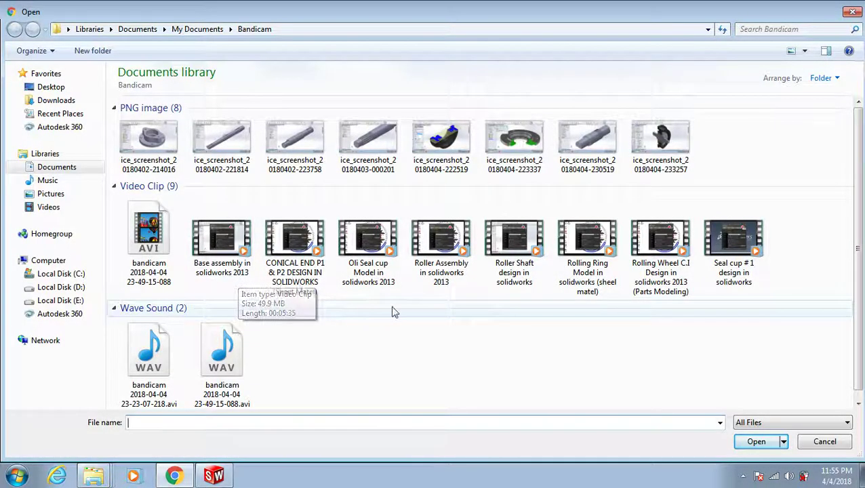
click(447, 285)
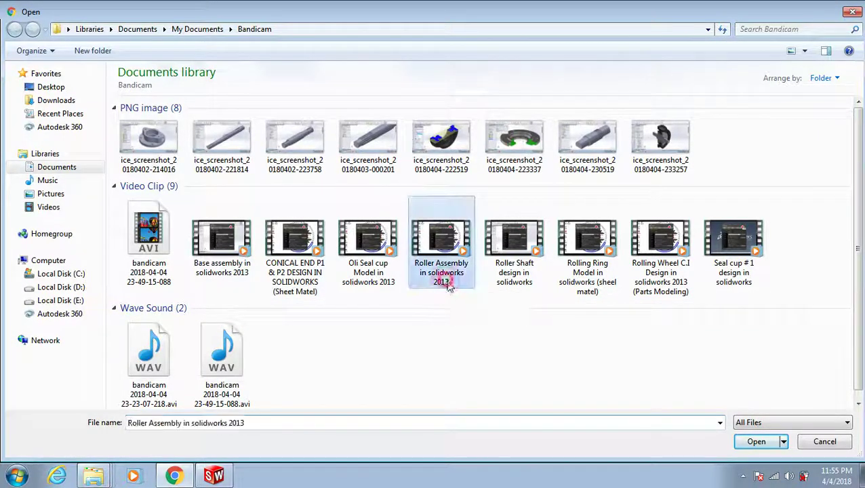
click(753, 442)
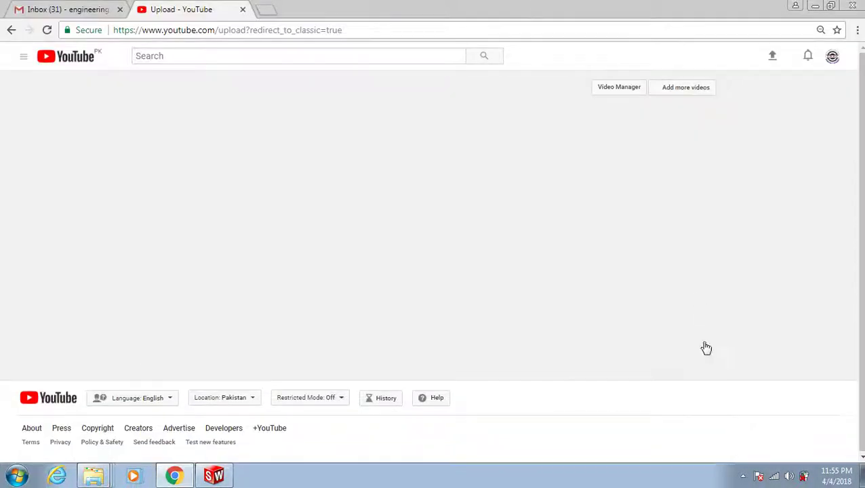
- Copy the video title into the description and tags, then return to SolidWorks
click(468, 167)
drag(459, 166, 197, 163)
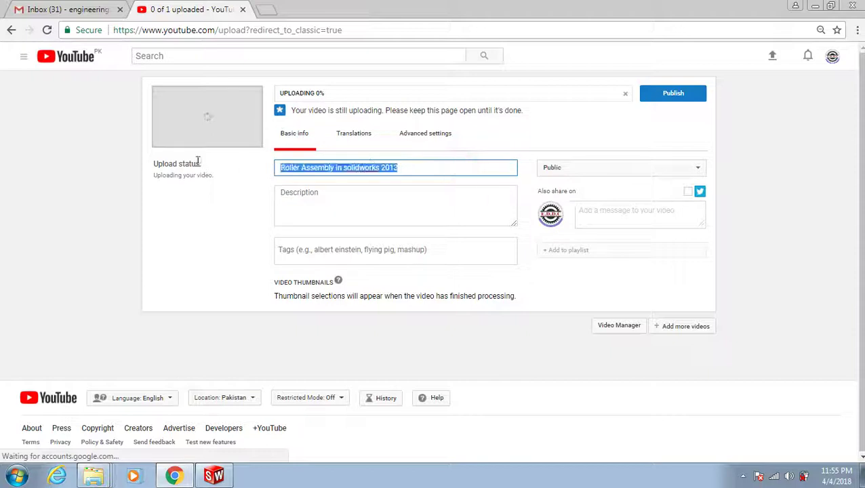
click(312, 202)
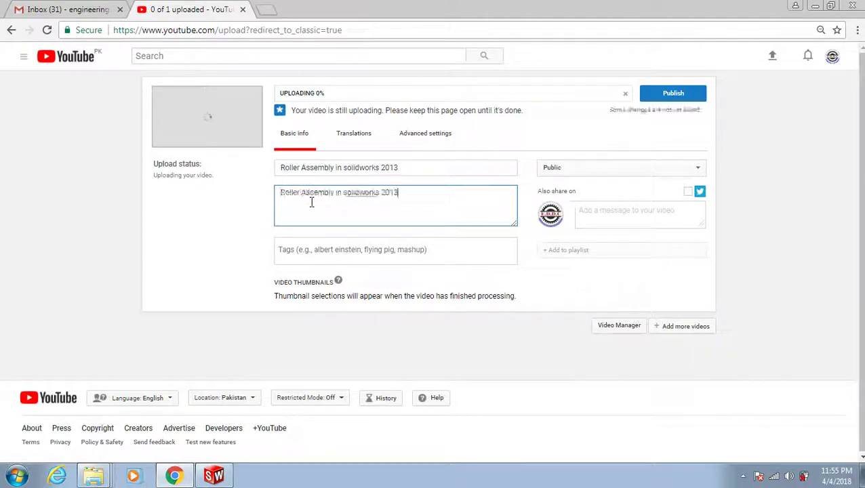
click(346, 252)
key(ctrl+v)
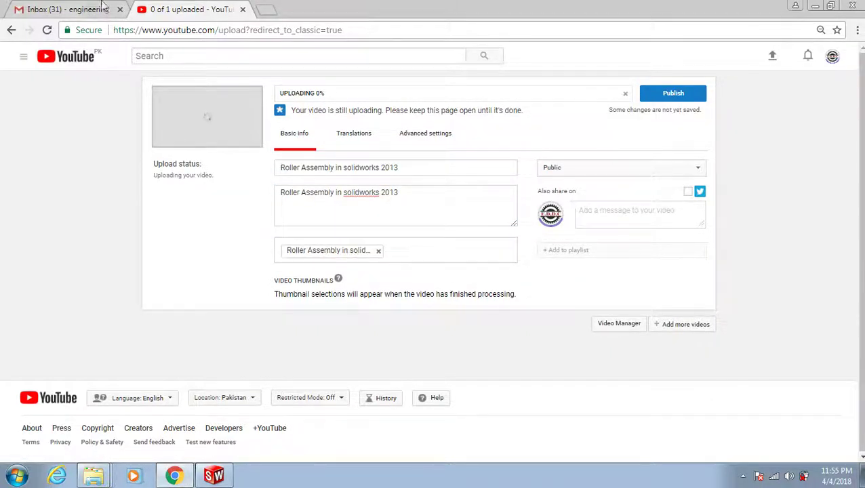
click(95, 13)
click(814, 8)
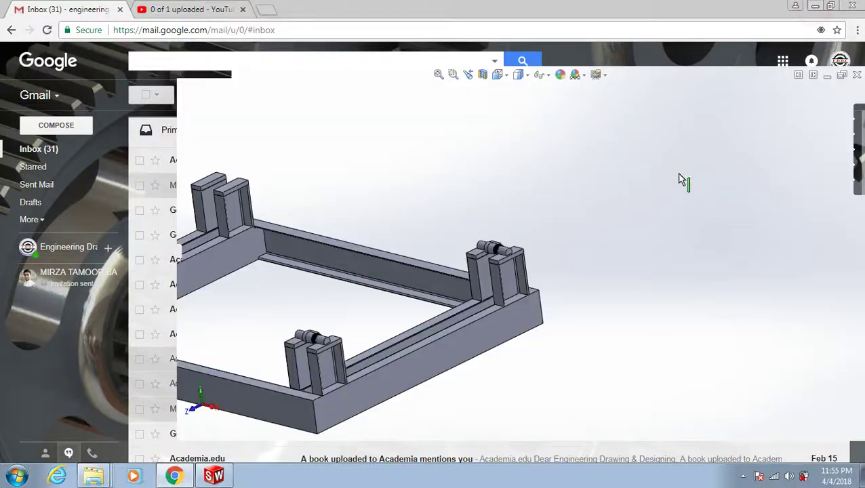
- Switch to isometric view and drag a copy of the roller shaft above the frame
click(498, 75)
click(520, 202)
scroll(360, 207, down, 5)
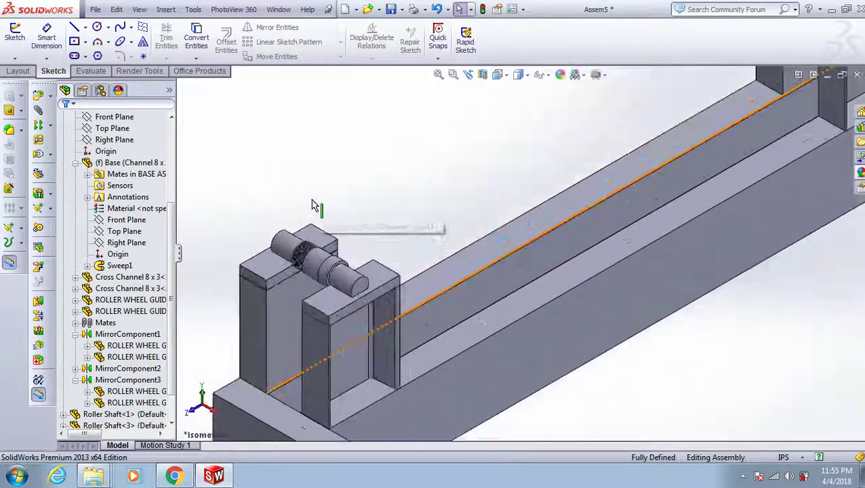
scroll(332, 219, up, 2)
scroll(402, 244, up, 2)
scroll(517, 292, down, 4)
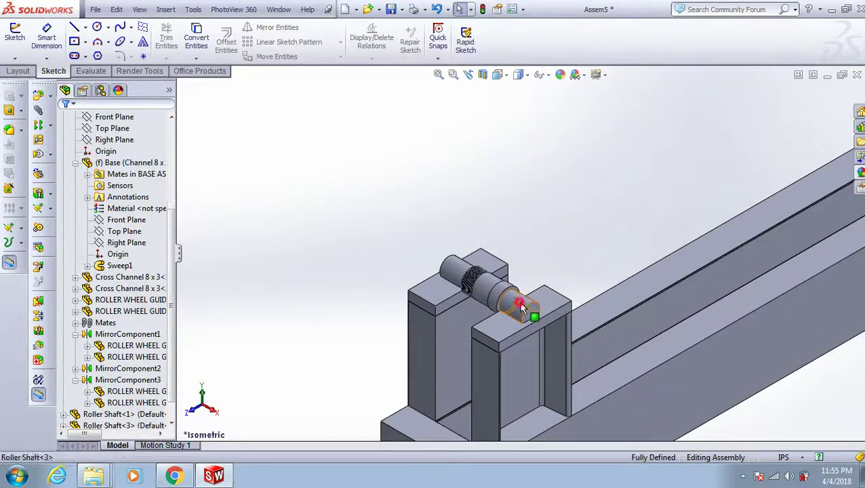
ctrl+drag(518, 299, 686, 170)
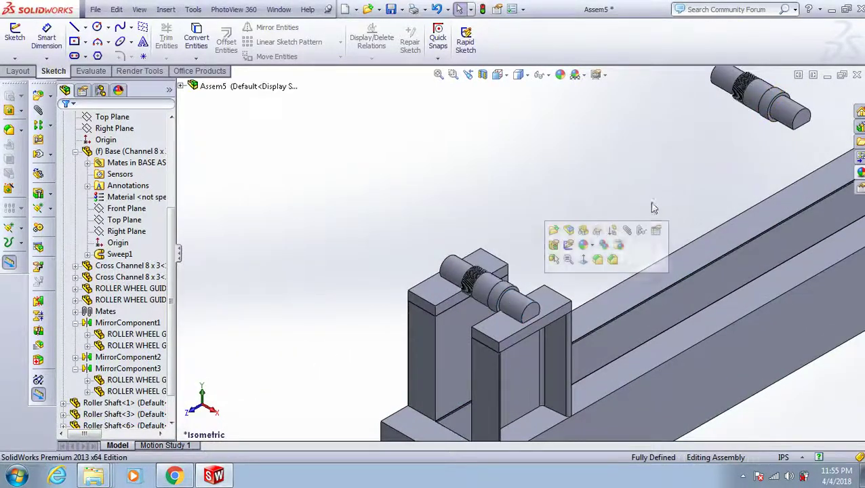
scroll(564, 245, down, 3)
scroll(517, 237, up, 2)
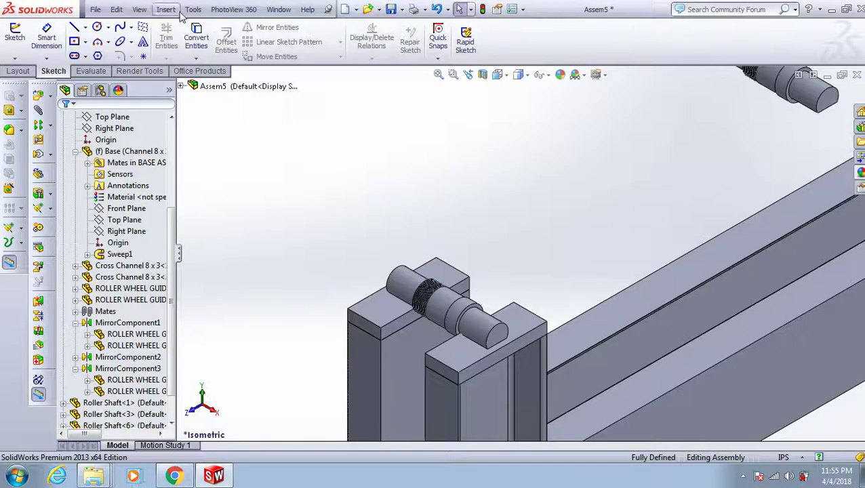
- Measure the roller shaft's two end faces with the Measure tool
click(193, 9)
click(213, 267)
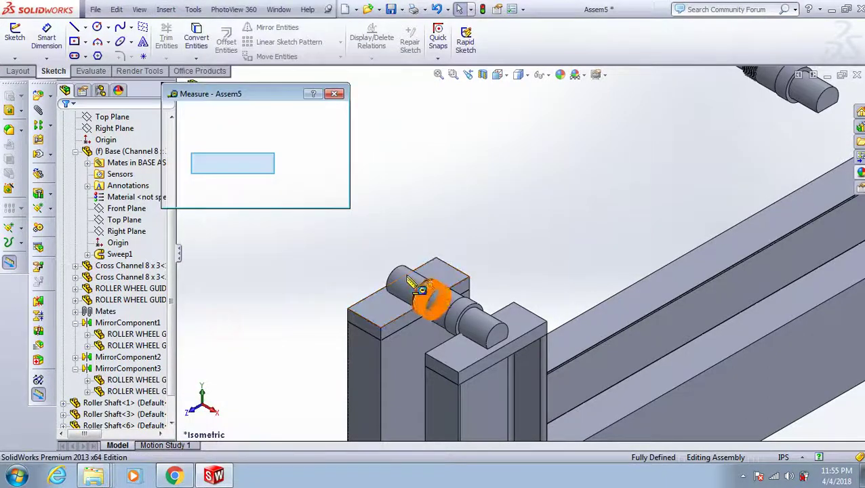
click(409, 279)
click(301, 346)
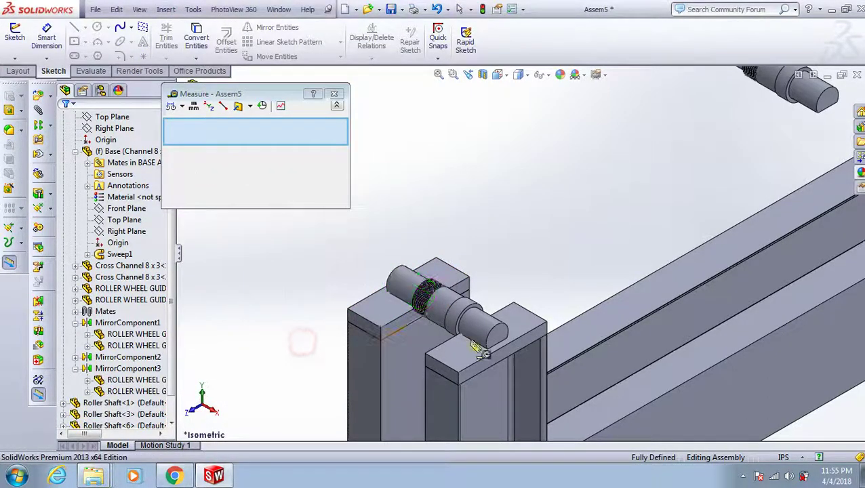
click(480, 334)
click(335, 94)
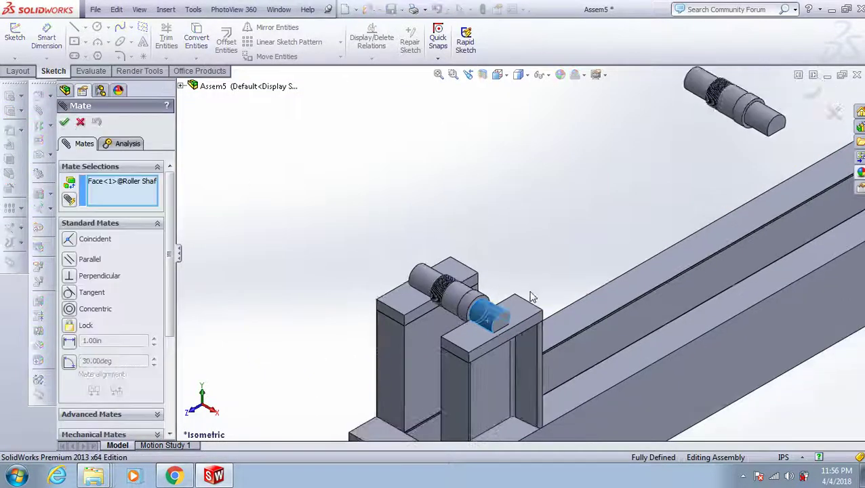
- Mate the guide's top face coincident with the shaft face
scroll(678, 204, up, 2)
scroll(628, 187, down, 2)
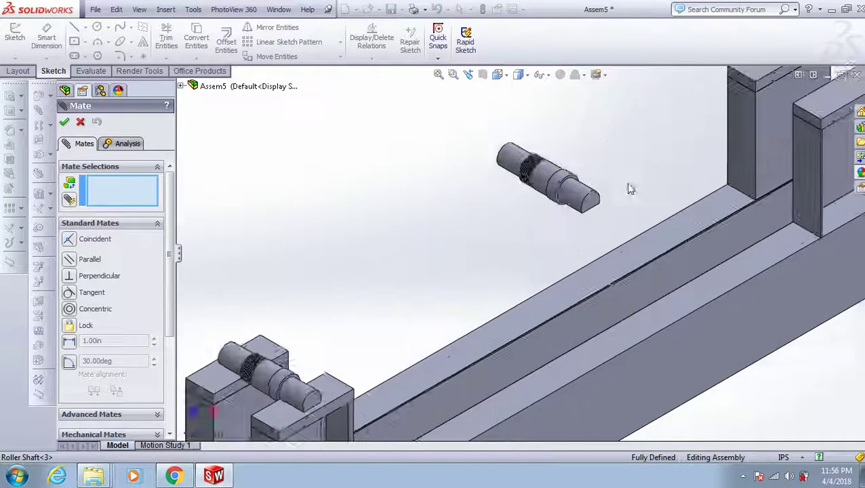
scroll(585, 221, down, 1)
scroll(586, 226, down, 2)
scroll(586, 226, down, 3)
middle_drag(564, 239, 526, 234)
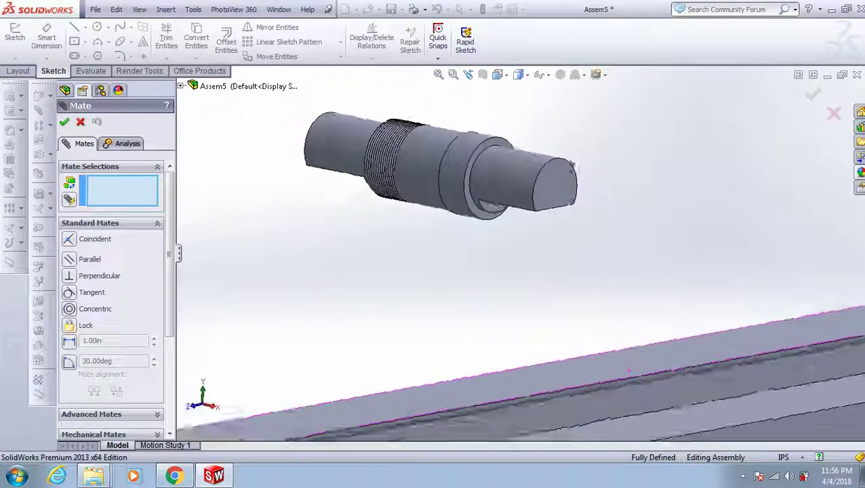
scroll(528, 227, down, 5)
scroll(531, 222, up, 3)
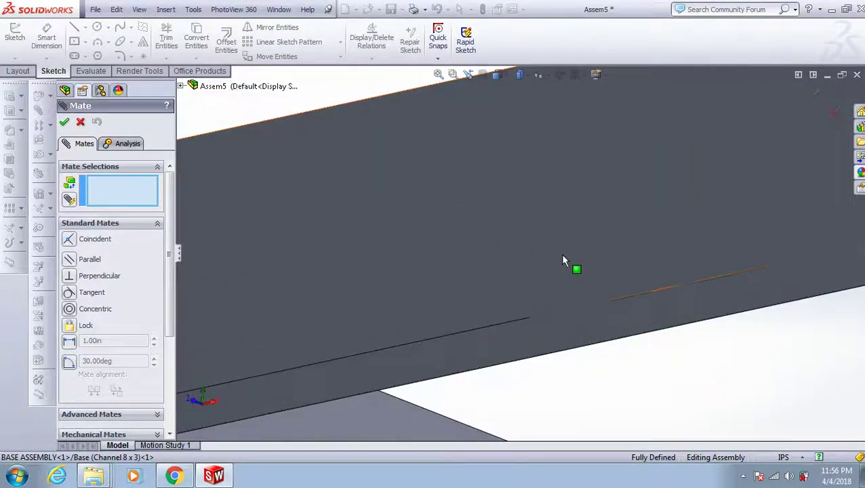
scroll(560, 254, up, 2)
scroll(613, 333, down, 2)
middle_drag(599, 375, 580, 407)
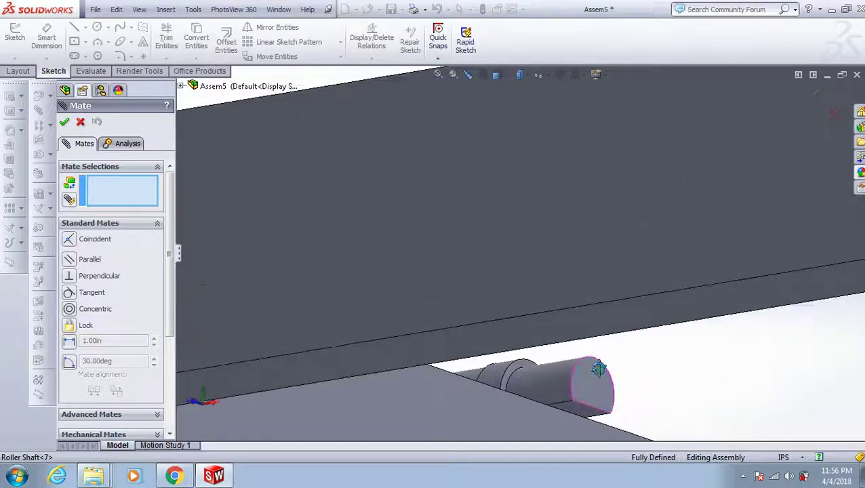
scroll(648, 347, up, 3)
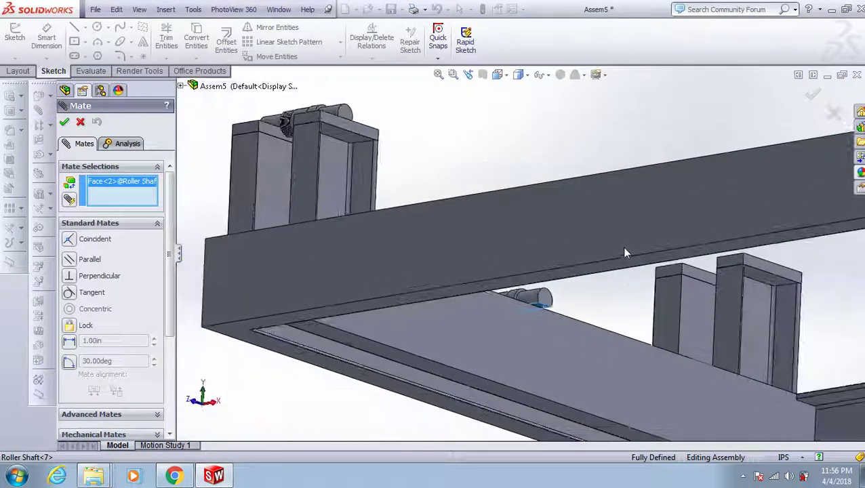
scroll(621, 312, up, 5)
scroll(590, 117, down, 1)
scroll(535, 182, down, 3)
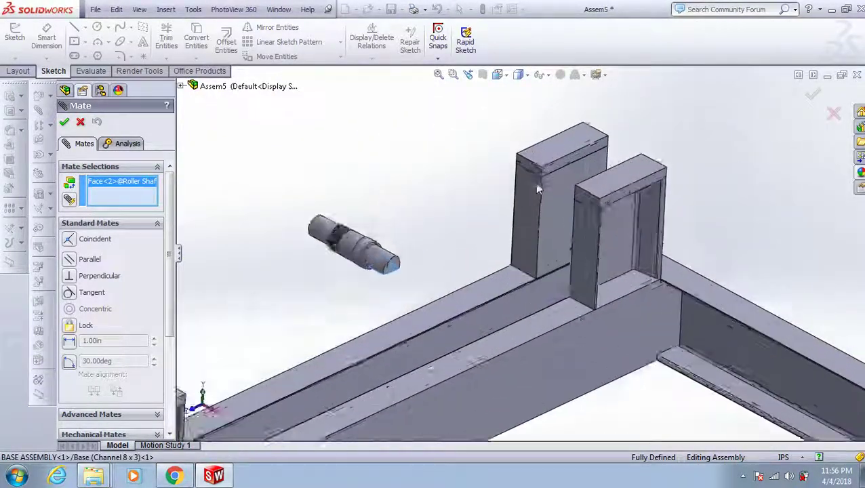
scroll(631, 192, down, 2)
click(631, 193)
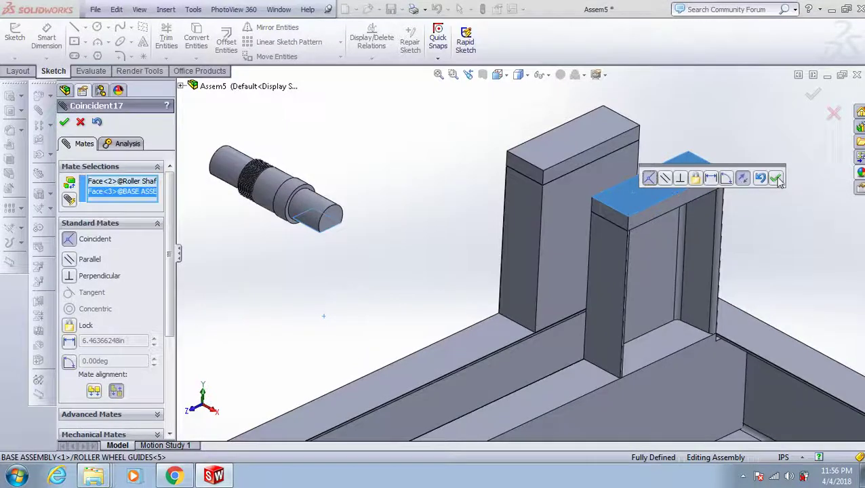
click(775, 177)
- Add a 0.50 in distance mate between the shaft end face and the guide face
click(652, 213)
click(341, 218)
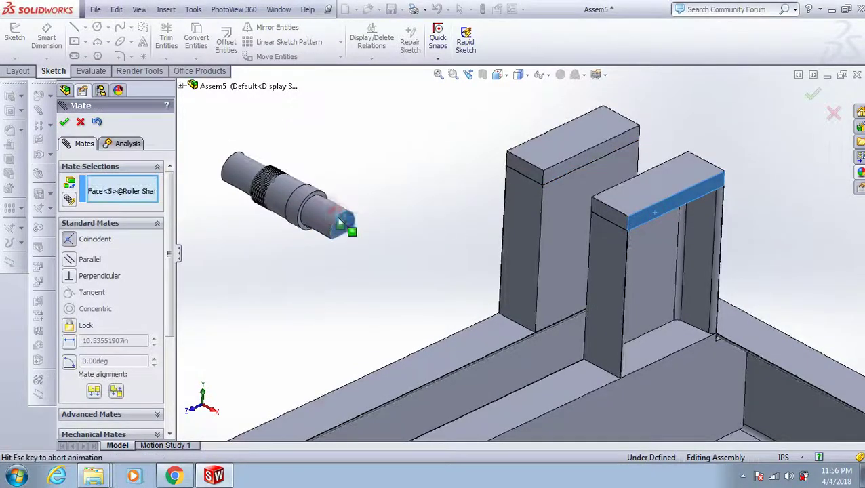
click(257, 202)
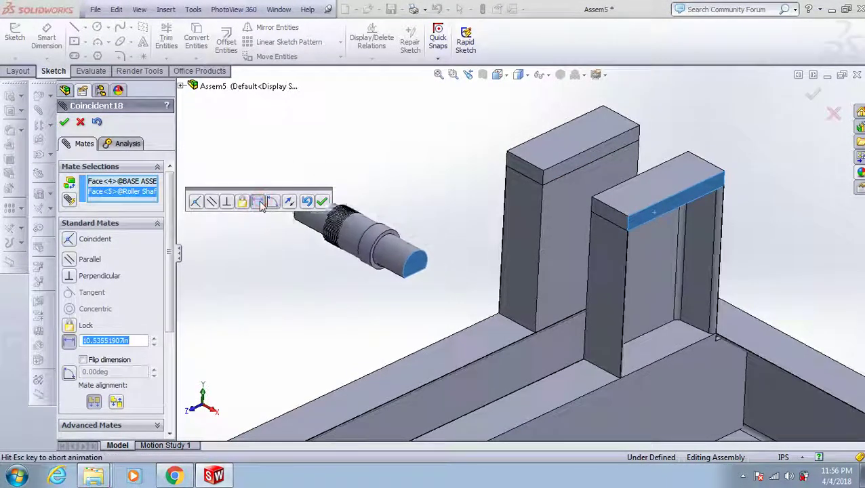
text(.5)
key(Return)
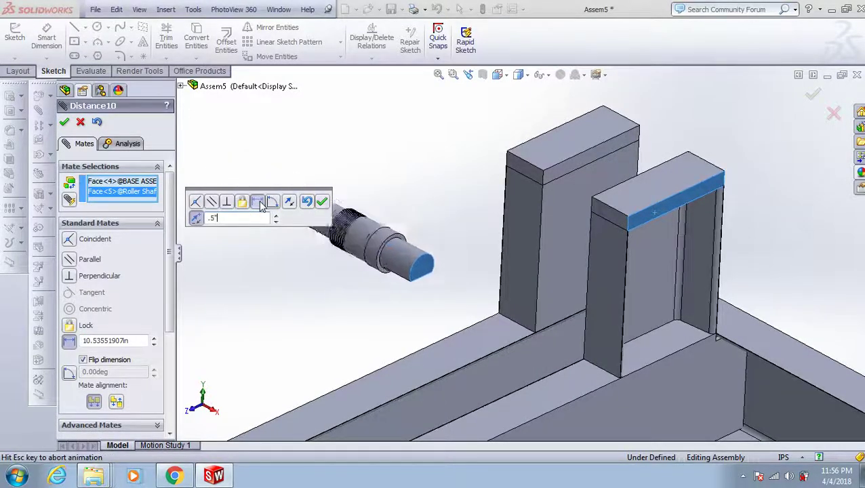
click(322, 202)
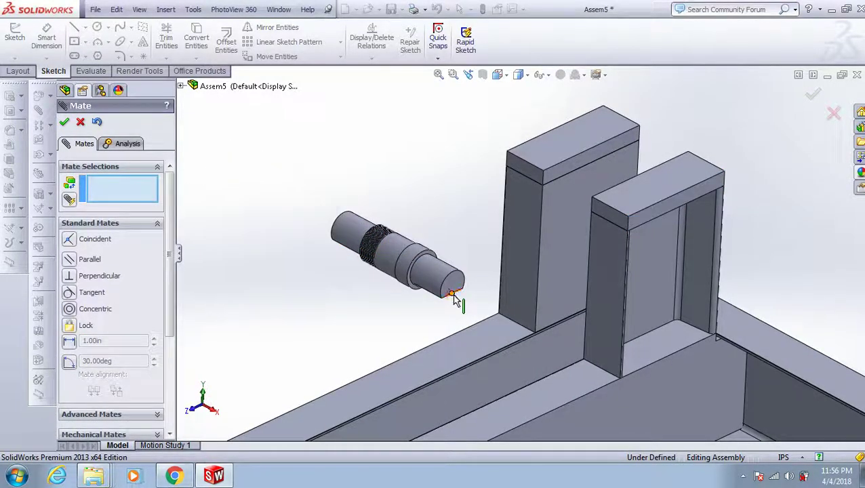
- Add a flipped 4.00 in distance mate from the shaft end point to the guide top face
click(452, 295)
click(610, 216)
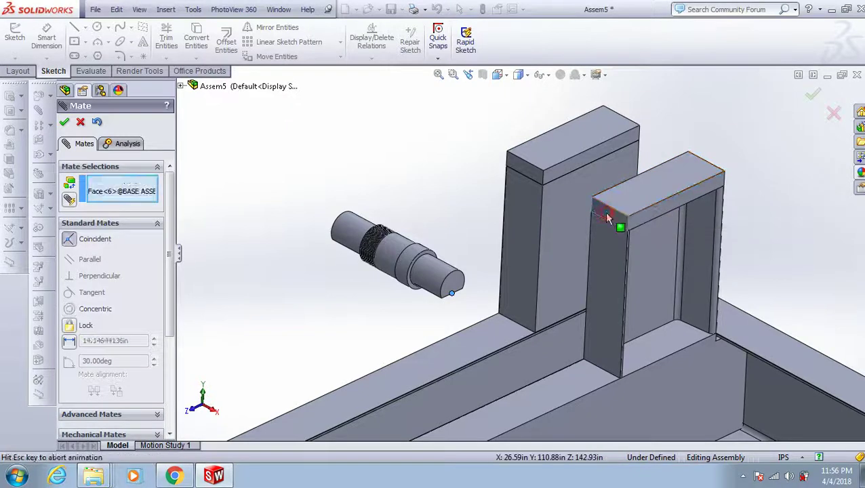
click(654, 183)
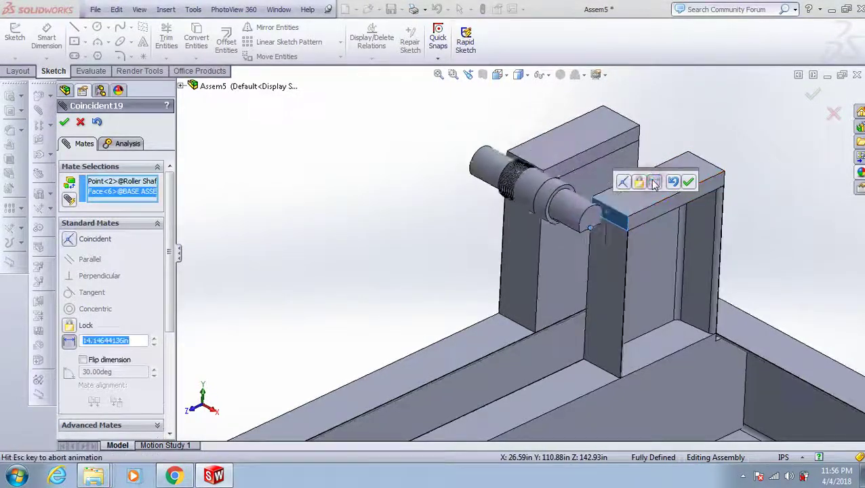
text(4")
key(Return)
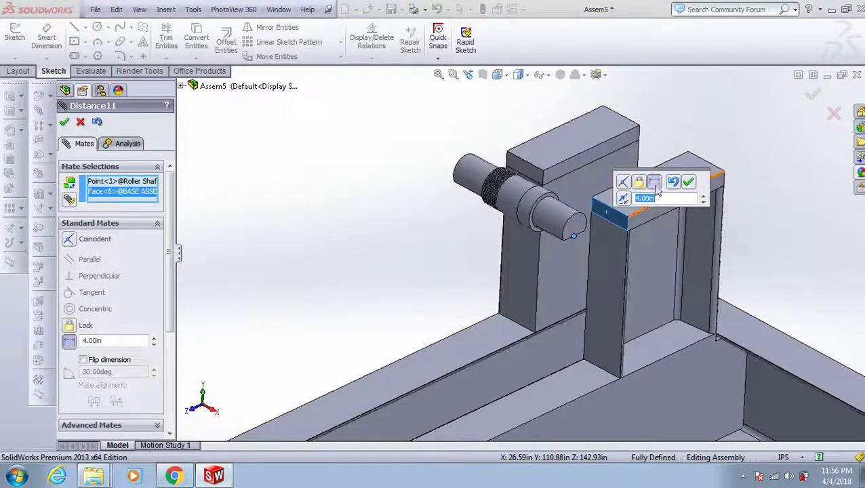
click(623, 198)
click(688, 182)
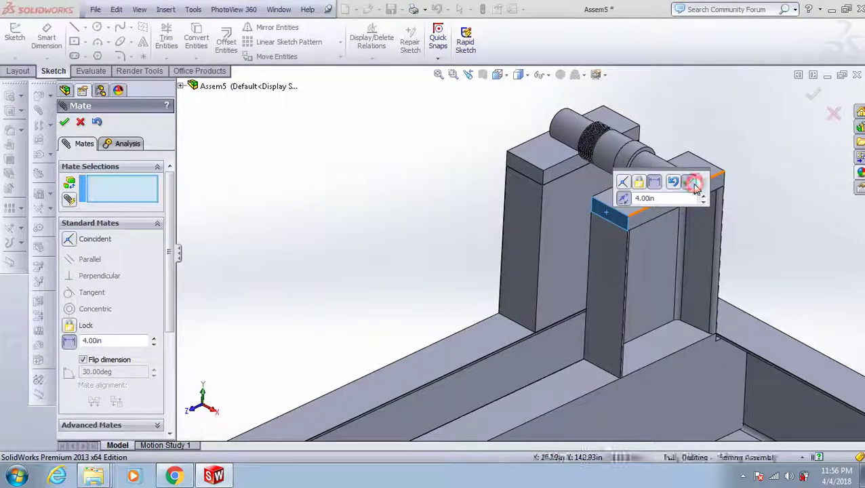
click(813, 96)
- Show the assembly in isometric view, then make the base channel part teal and save it
key(f)
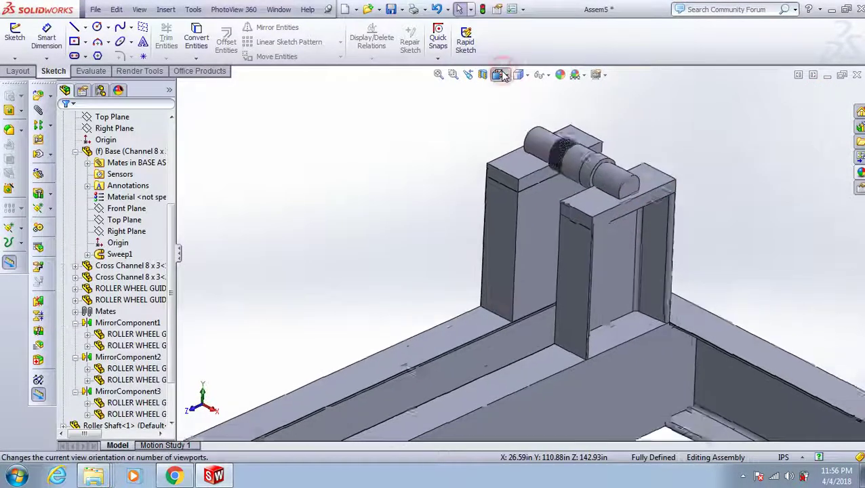
click(502, 76)
click(512, 198)
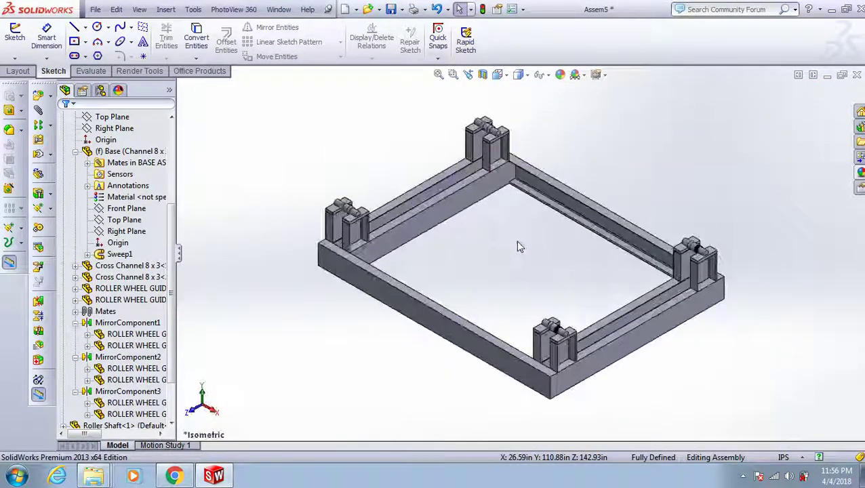
right_click(582, 191)
click(588, 133)
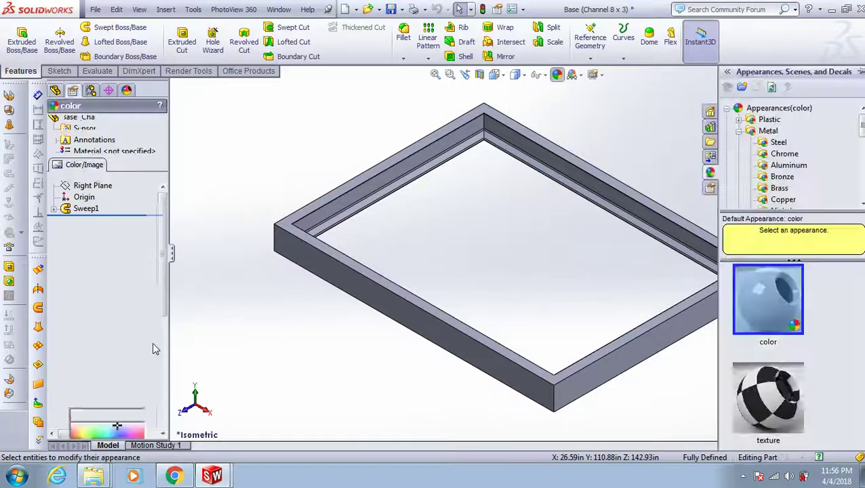
click(114, 387)
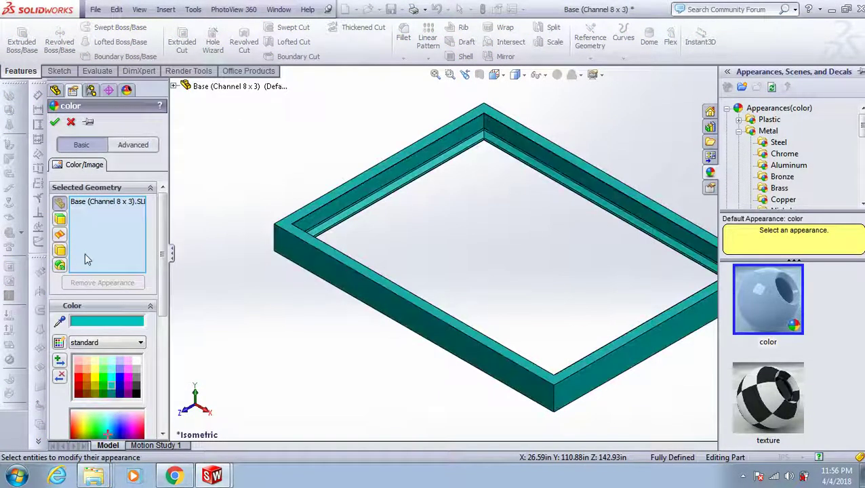
click(55, 122)
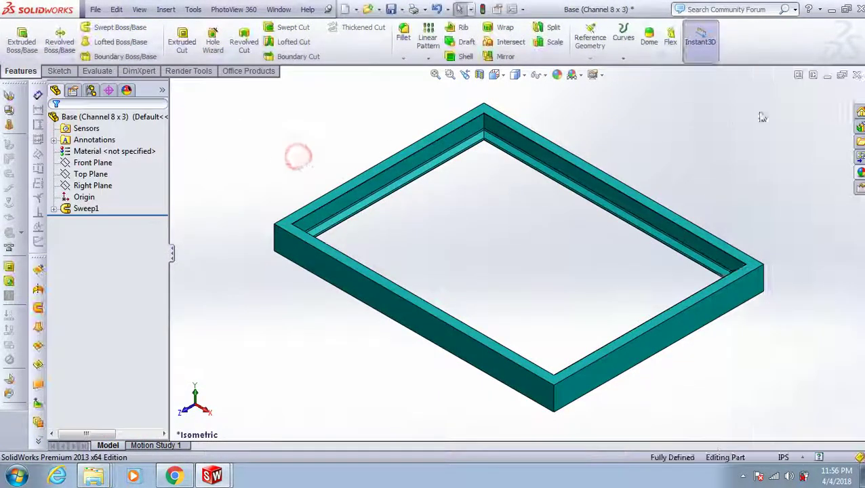
click(857, 75)
click(434, 238)
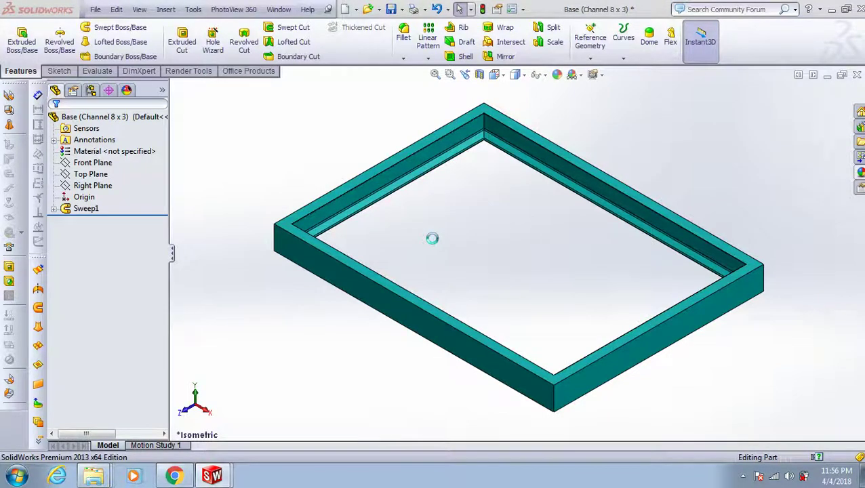
- Make the cross channel part teal and save the change
right_click(473, 194)
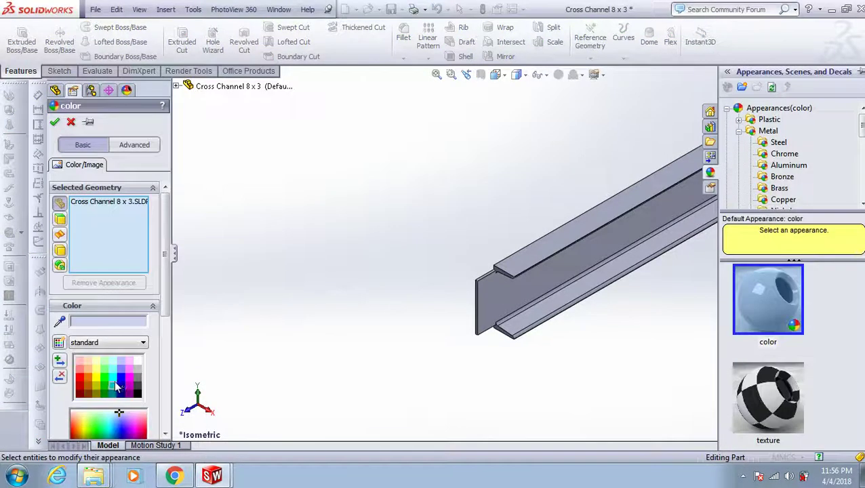
click(112, 384)
click(54, 122)
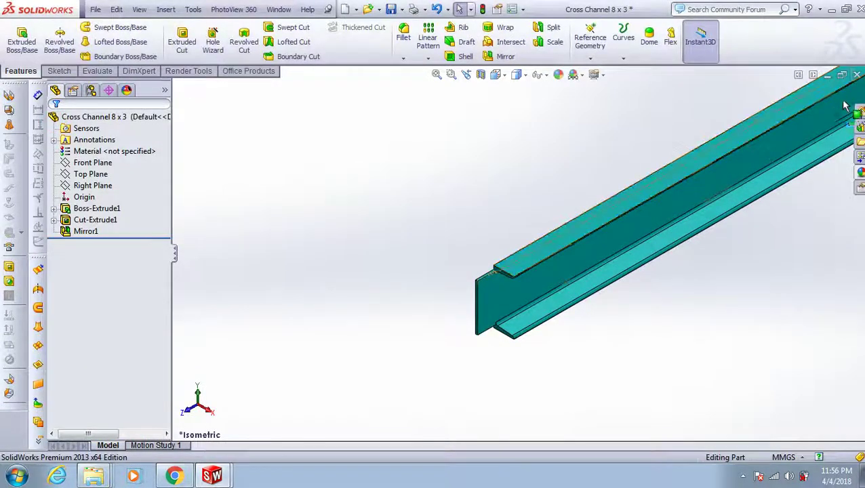
click(856, 76)
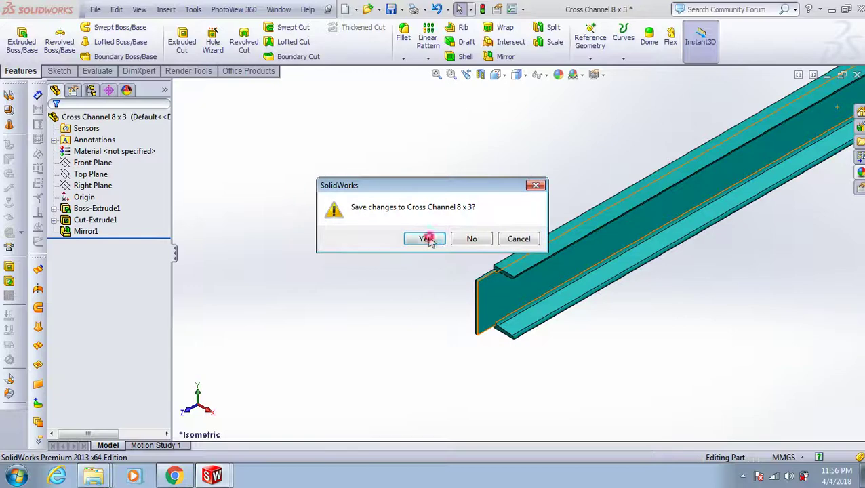
click(427, 238)
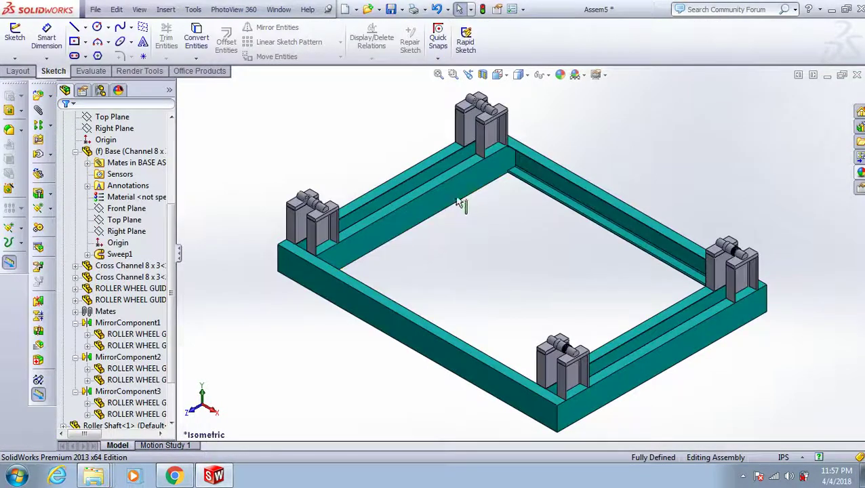
- Make the roller wheel guide part teal and save it
right_click(498, 153)
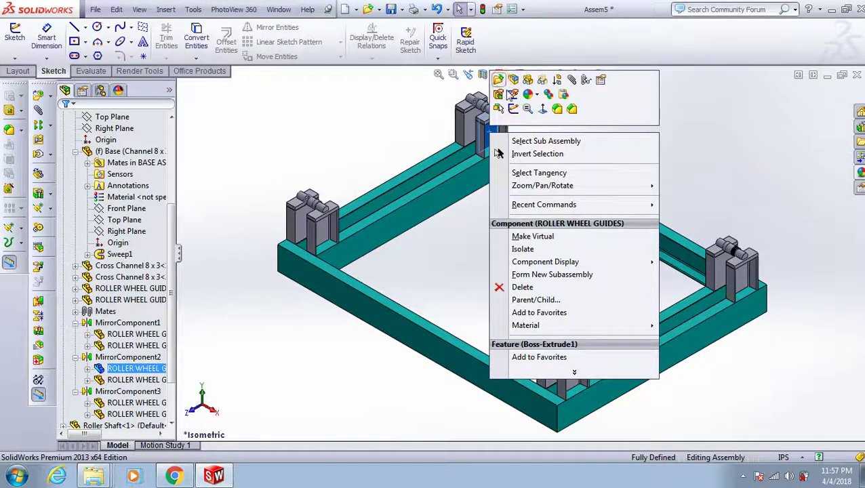
click(499, 80)
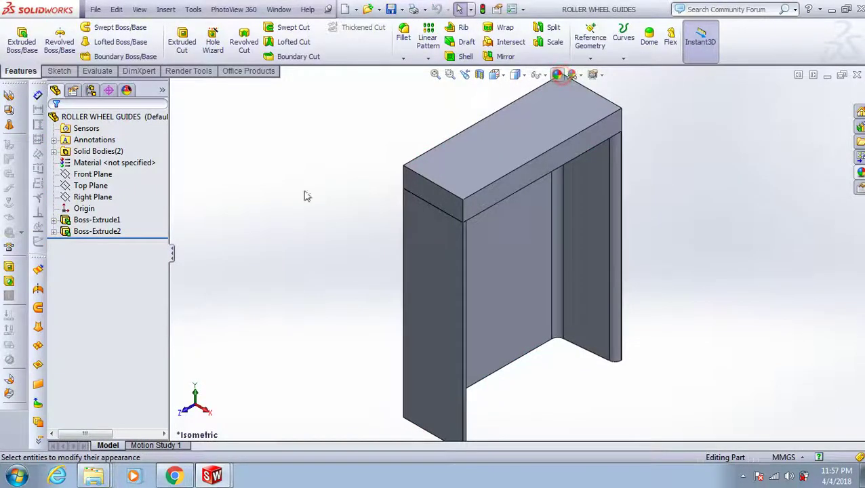
click(556, 74)
click(110, 386)
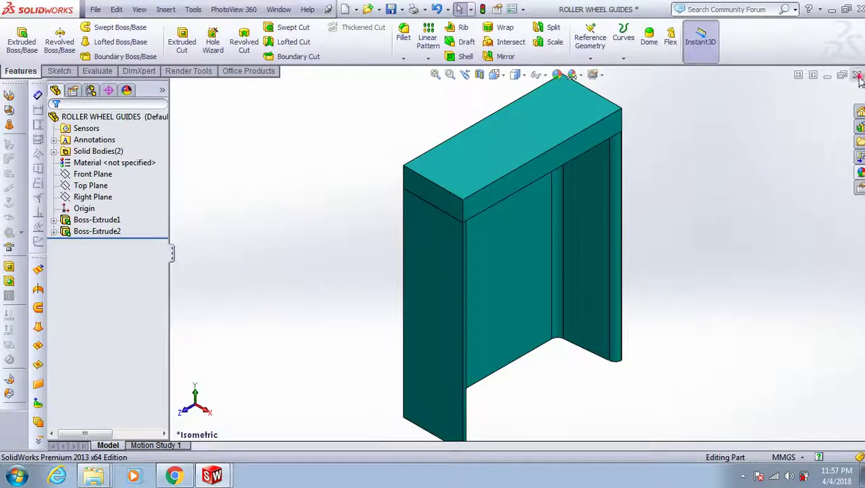
key(ctrl+w)
click(428, 241)
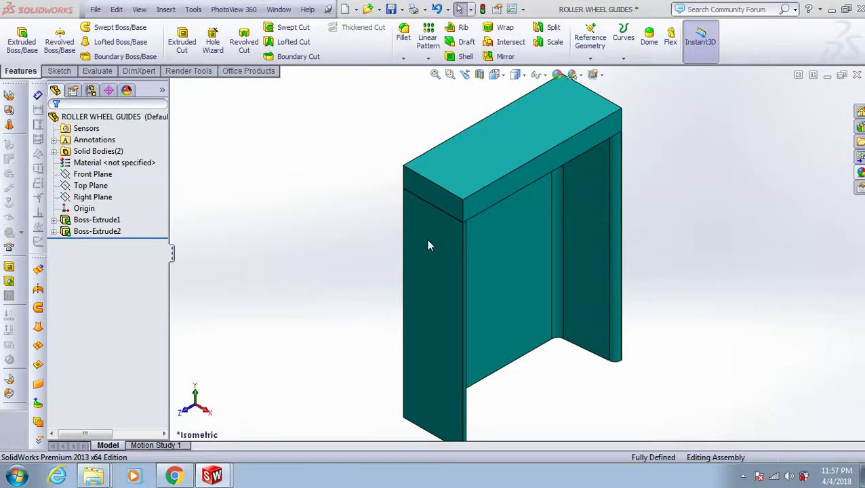
scroll(678, 288, down, 2)
scroll(678, 285, down, 2)
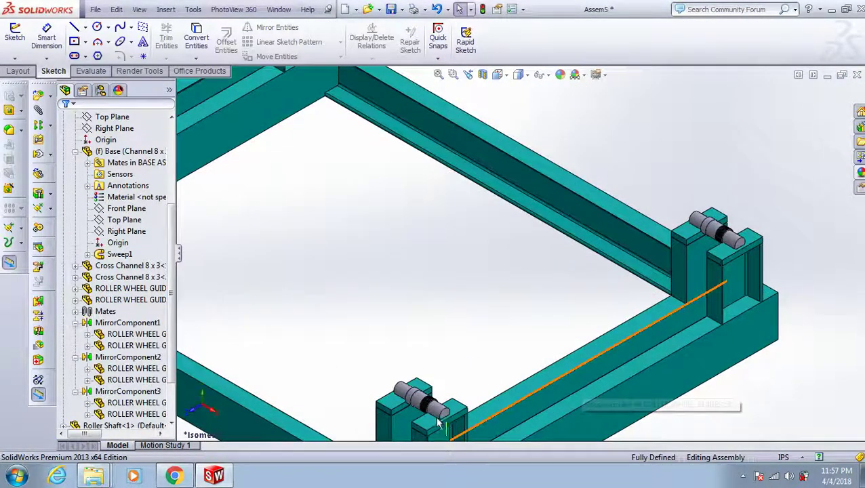
scroll(447, 406, down, 2)
- Assign AISI 304 steel to the Roller Shaft part, then close and save it
scroll(454, 383, down, 2)
right_click(454, 383)
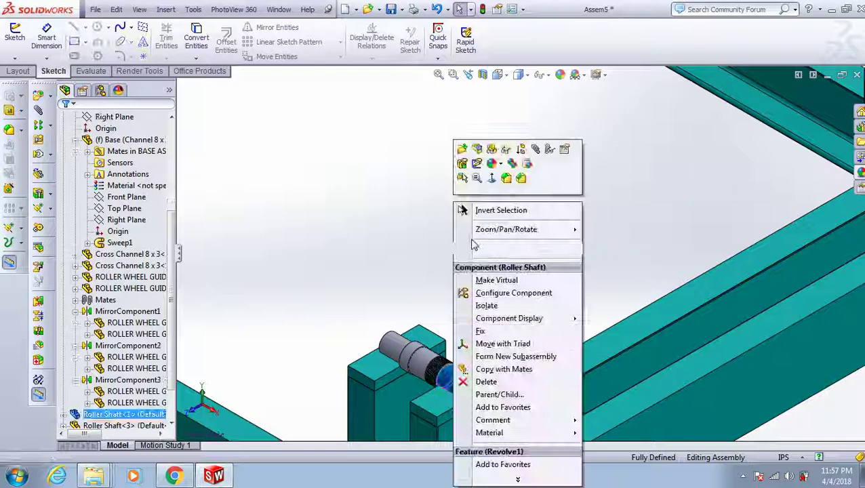
click(462, 150)
click(125, 151)
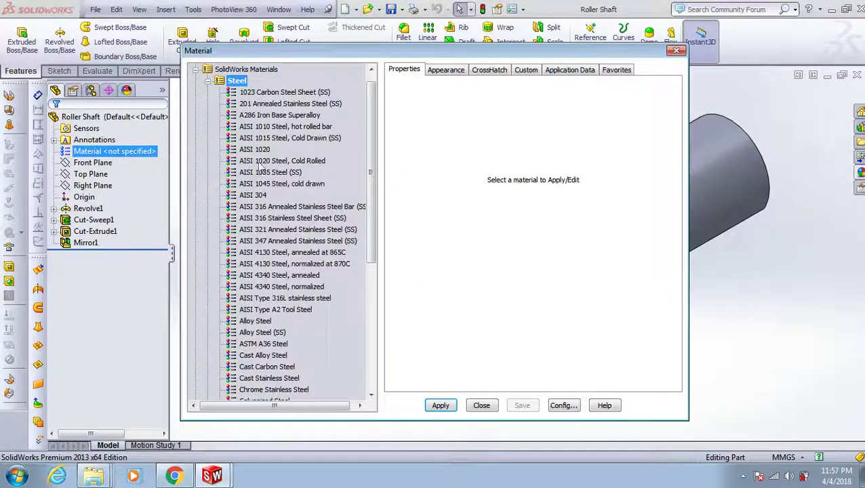
click(261, 149)
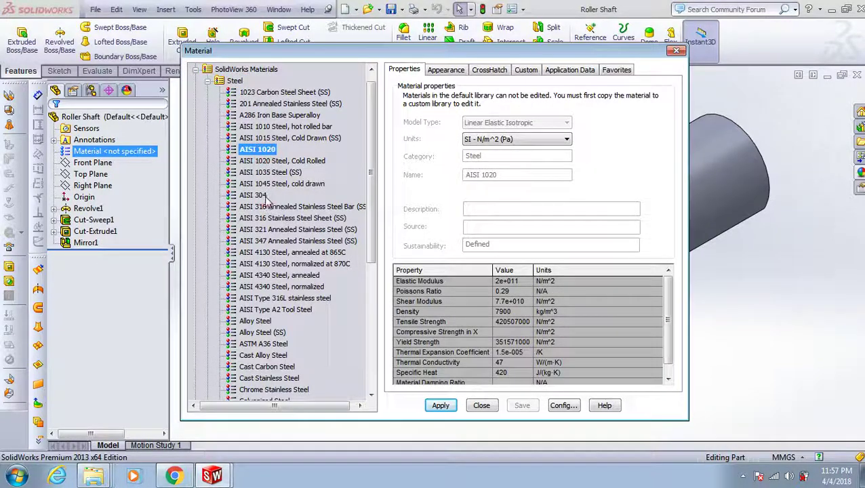
click(441, 405)
click(477, 407)
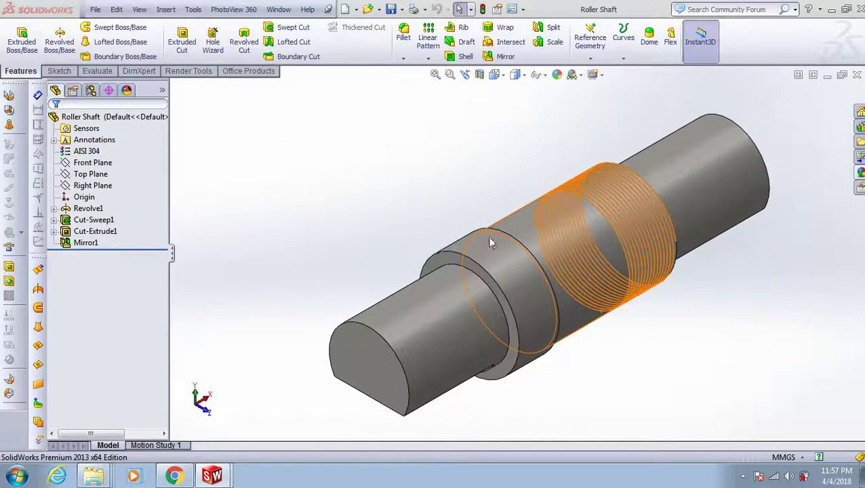
click(858, 76)
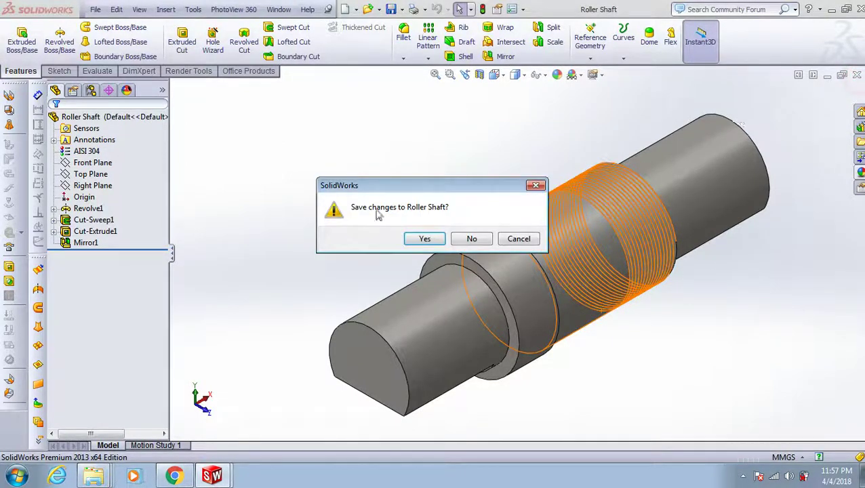
click(420, 239)
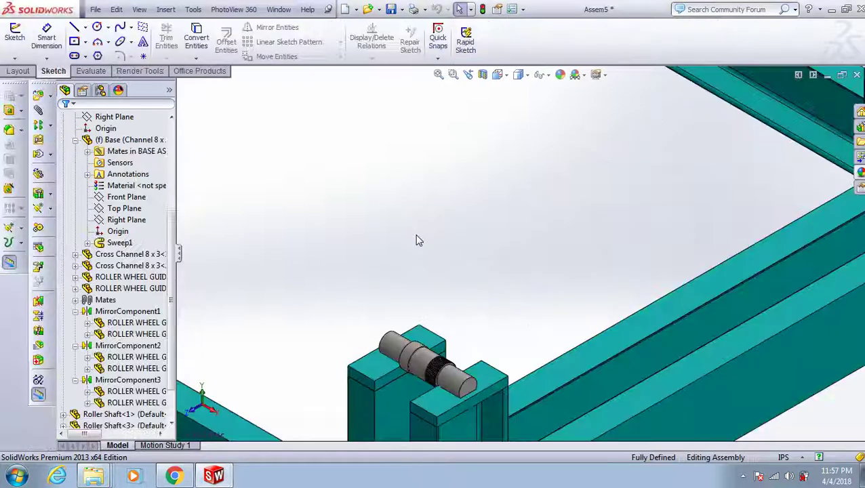
- Insert a Roller Assembly wheel into the frame assembly
key(f)
click(38, 95)
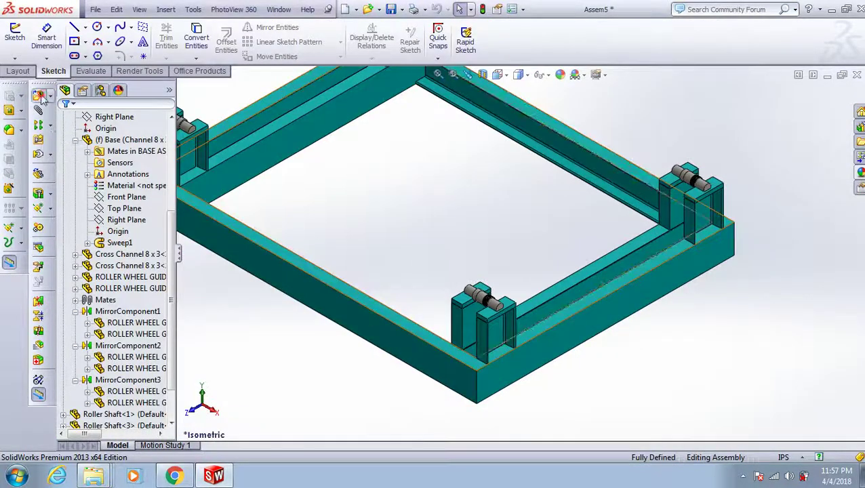
click(95, 345)
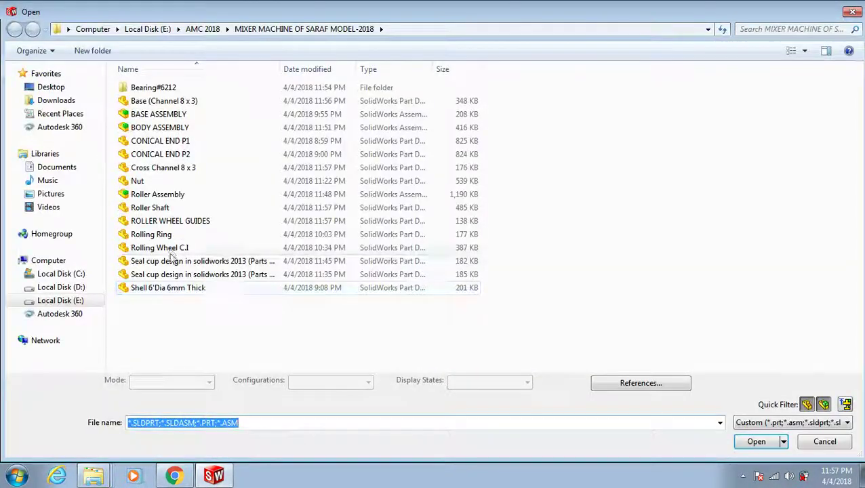
double_click(162, 195)
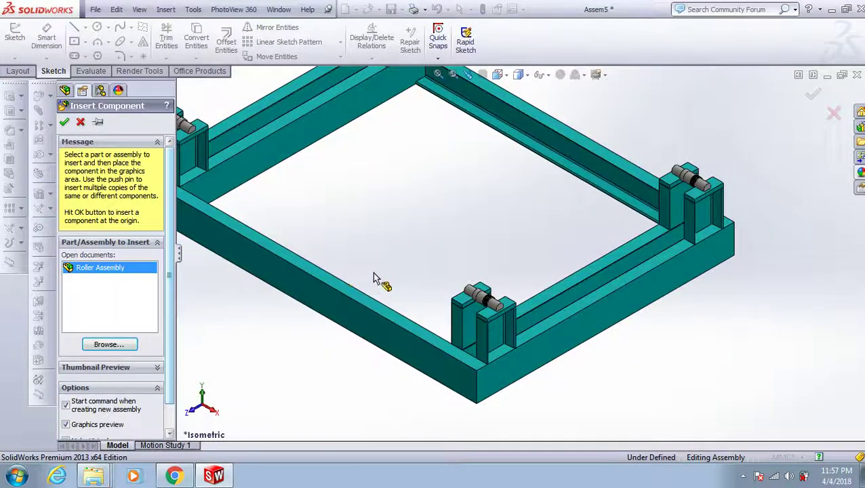
scroll(483, 302, down, 3)
scroll(522, 258, down, 3)
scroll(553, 237, down, 2)
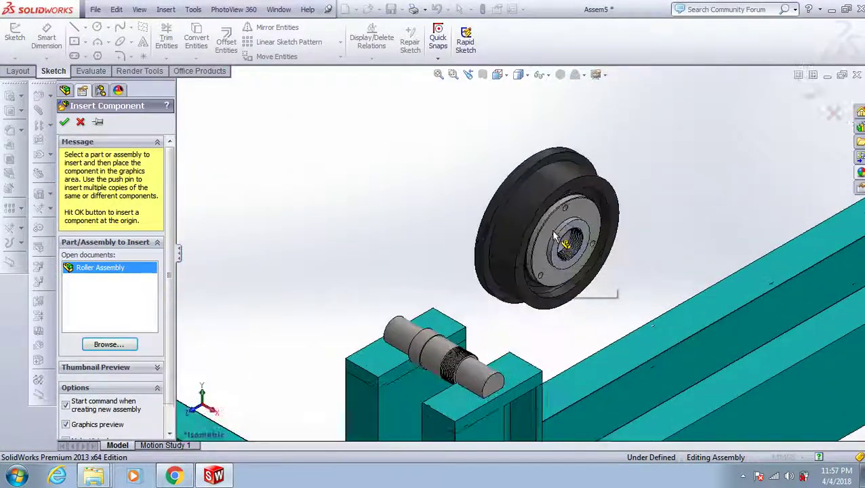
click(563, 243)
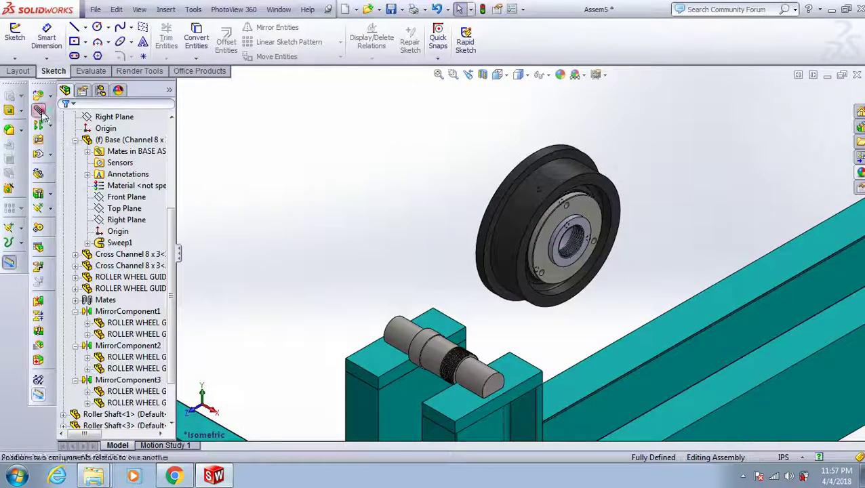
- Mate the wheel's hub face coincident with the shaft face
mouse_move(374, 257)
middle_down()
mouse_move(392, 256)
mouse_move(432, 289)
mouse_move(598, 226)
middle_up()
scroll(559, 221, down, 2)
scroll(557, 222, down, 3)
scroll(543, 222, down, 2)
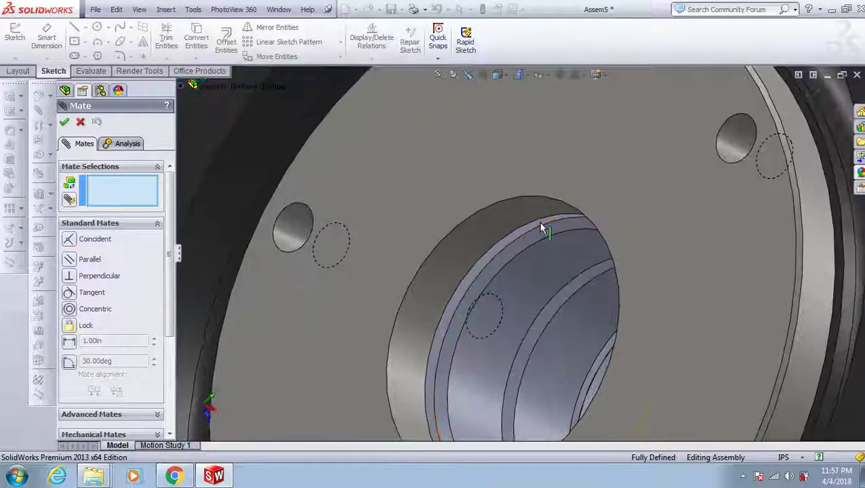
click(541, 225)
scroll(537, 223, up, 2)
scroll(531, 222, up, 3)
scroll(531, 222, up, 3)
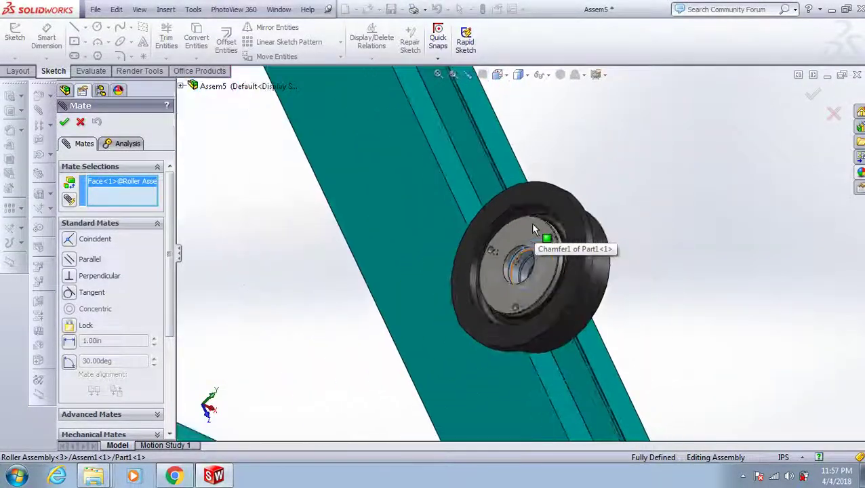
scroll(530, 222, up, 2)
scroll(530, 222, up, 3)
middle_drag(482, 202, 473, 299)
scroll(566, 301, down, 5)
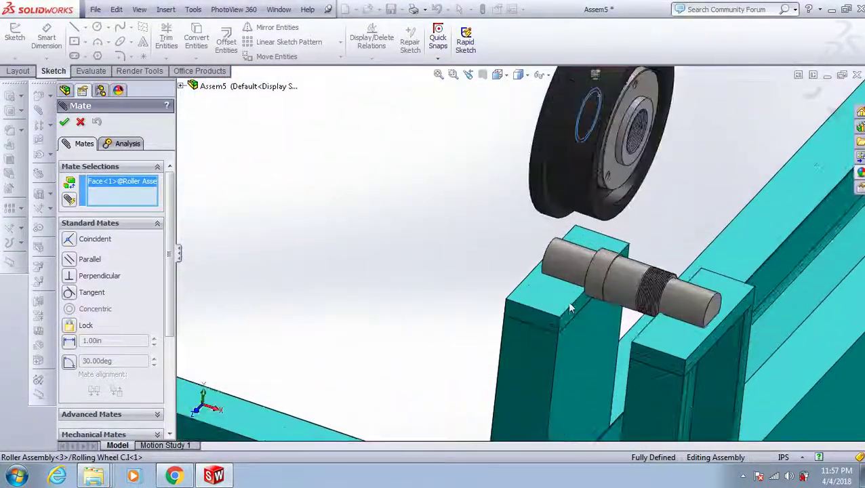
scroll(568, 299, down, 2)
scroll(569, 298, down, 2)
scroll(602, 296, down, 3)
scroll(603, 295, down, 3)
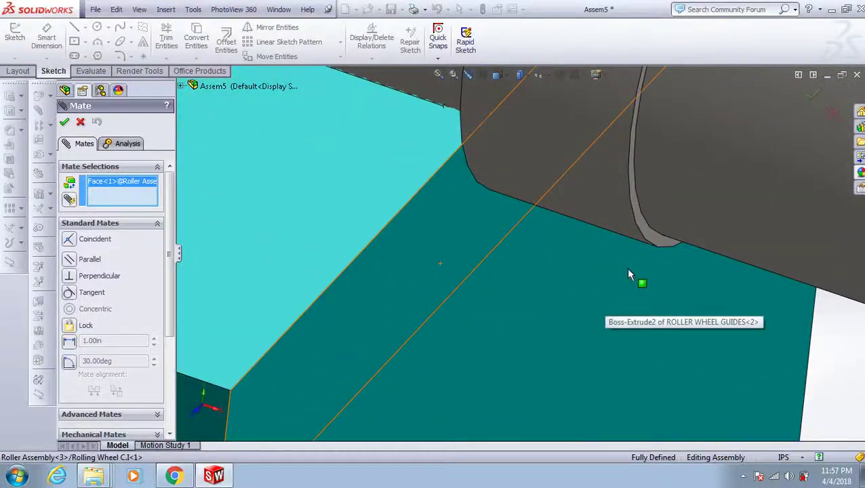
click(653, 240)
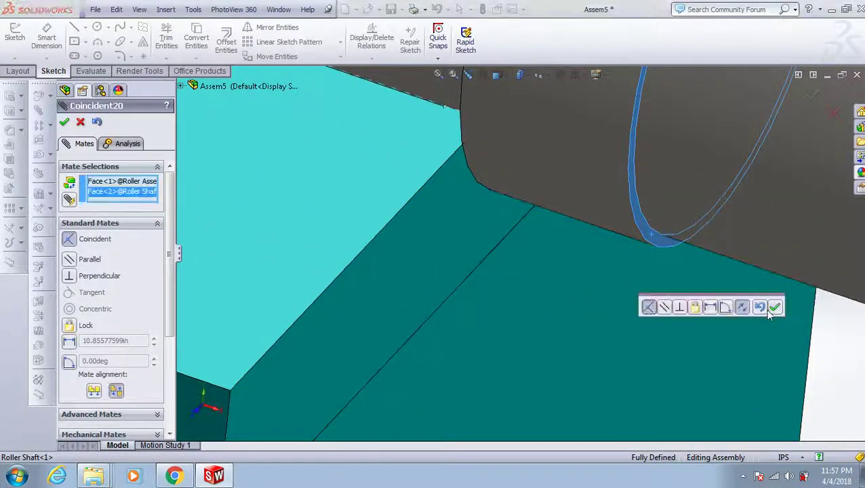
key(Return)
- Make the wheel concentric with the shaft's cylindrical face
scroll(581, 332, up, 3)
scroll(583, 271, up, 2)
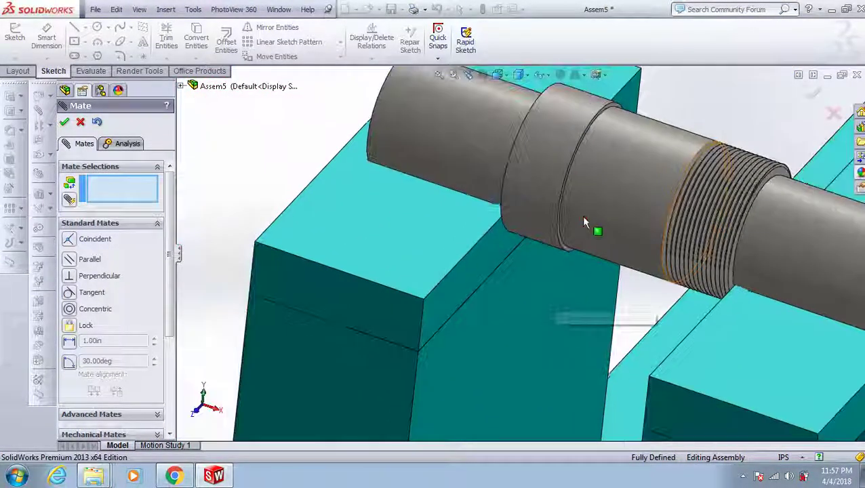
click(488, 315)
scroll(488, 315, up, 5)
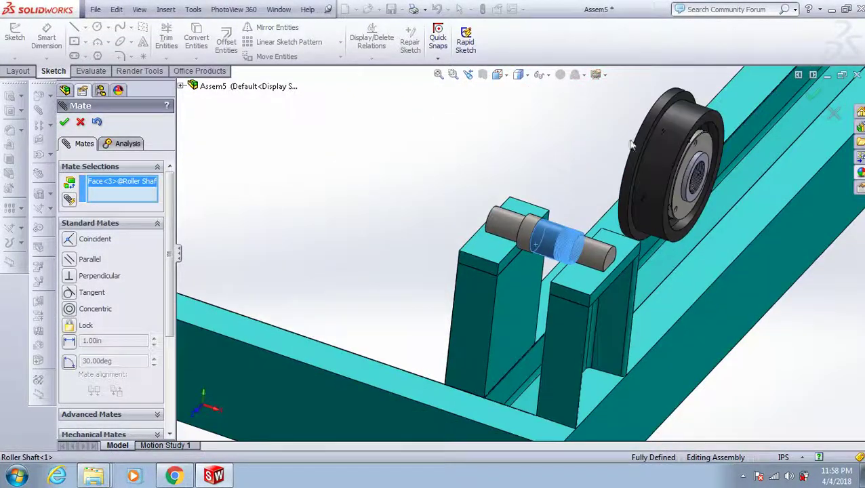
click(670, 138)
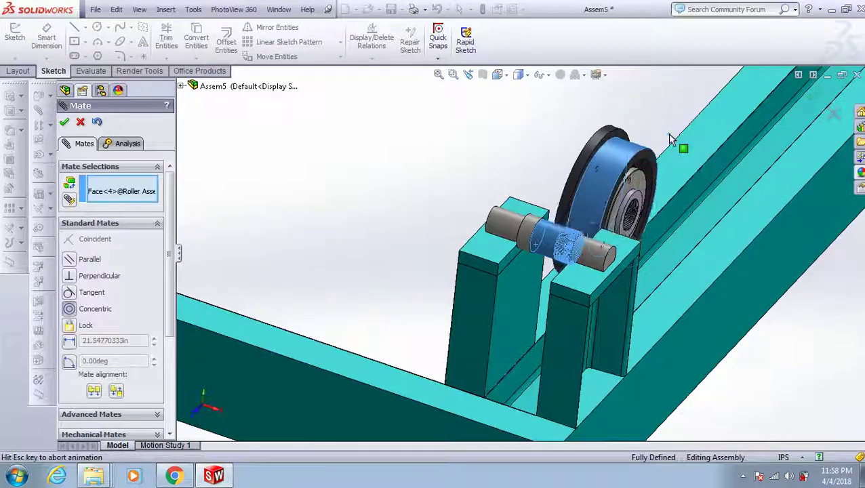
click(824, 119)
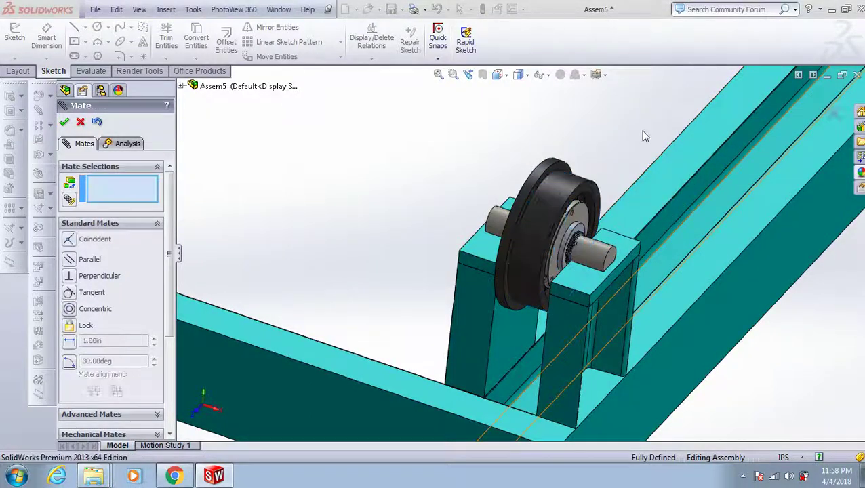
- Exit mating and fit the frame with its mounted wheel in isometric view
key(Escape)
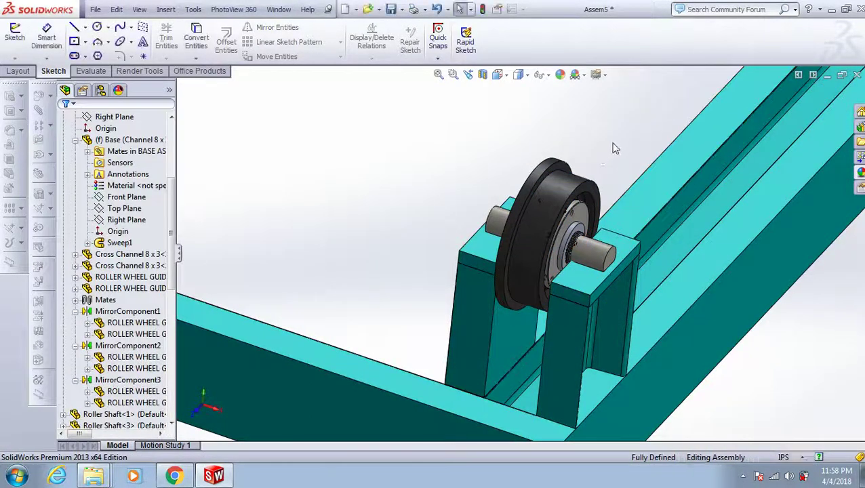
scroll(614, 150, down, 3)
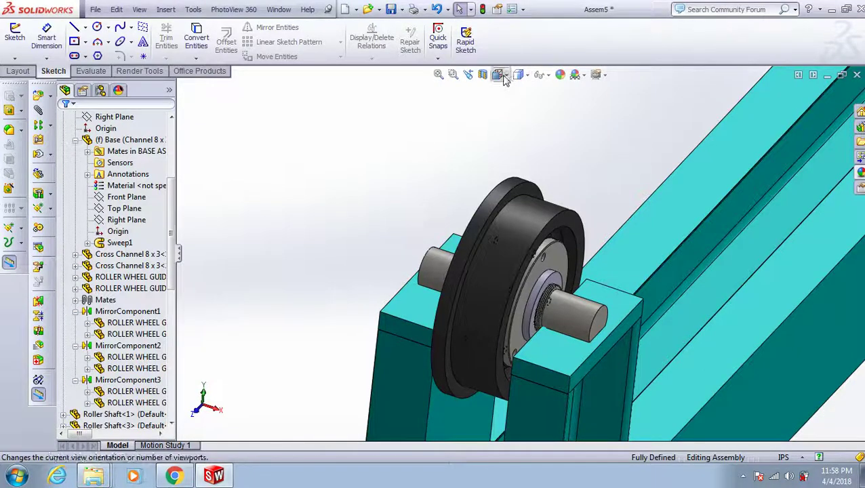
click(502, 268)
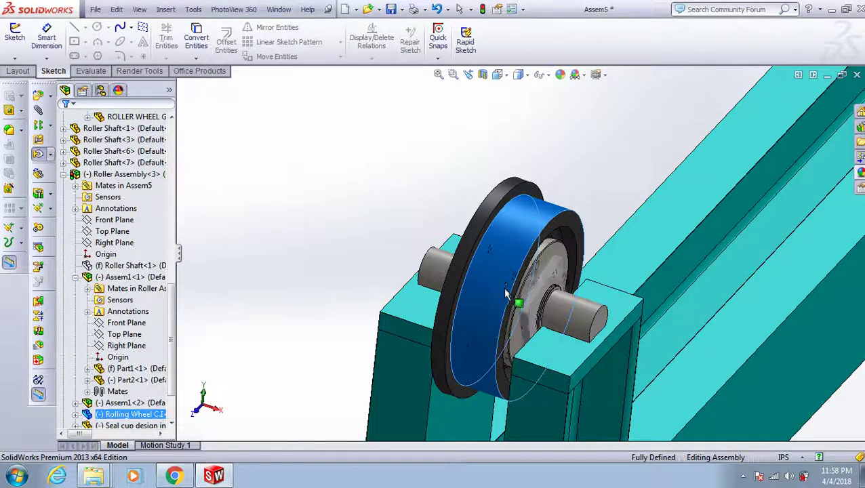
click(598, 181)
scroll(566, 175, up, 2)
scroll(566, 175, up, 2)
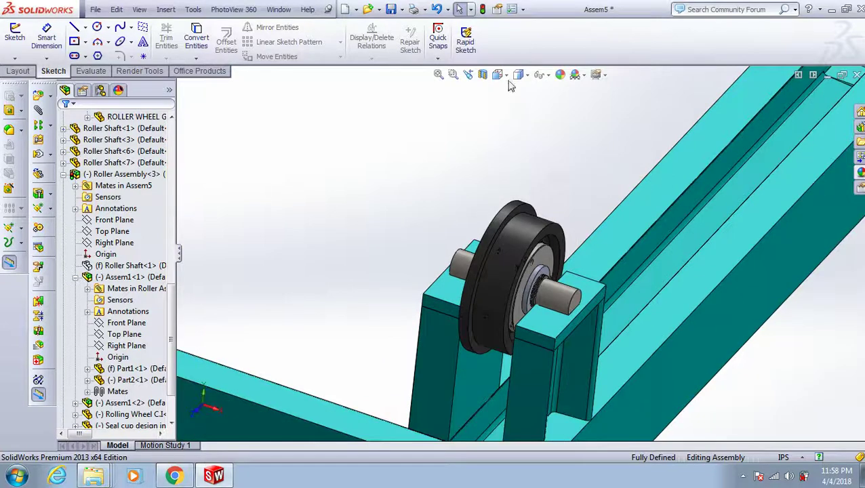
key(f)
click(507, 78)
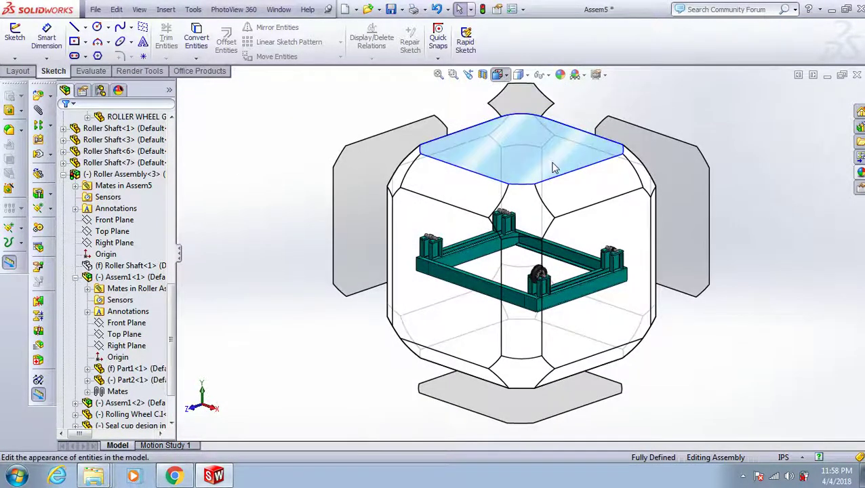
click(522, 217)
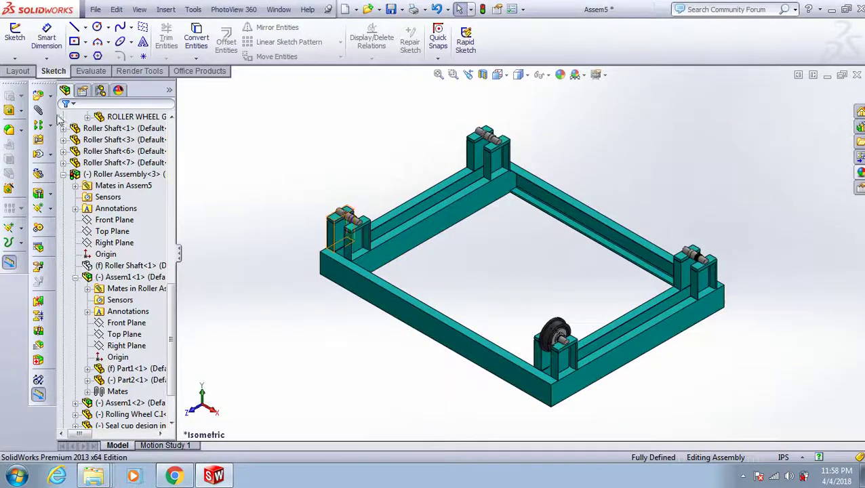
- Insert another Roller Shaft and a second Roller Assembly wheel into the assembly
click(39, 96)
click(86, 345)
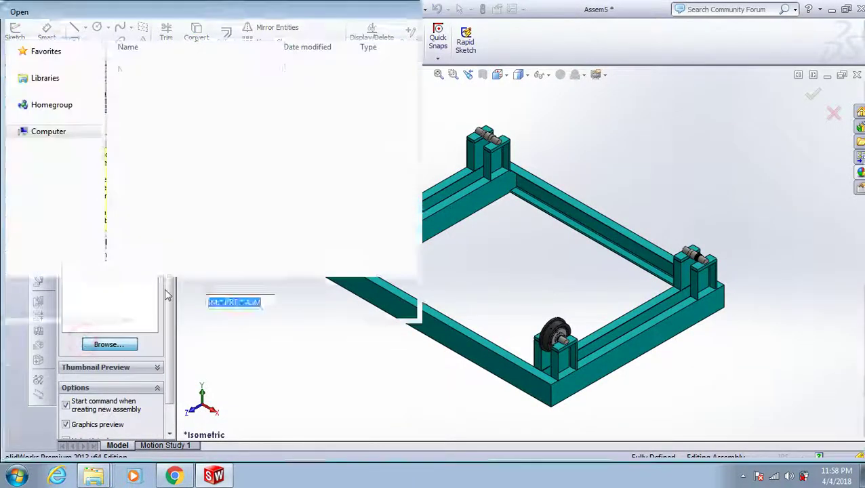
double_click(156, 207)
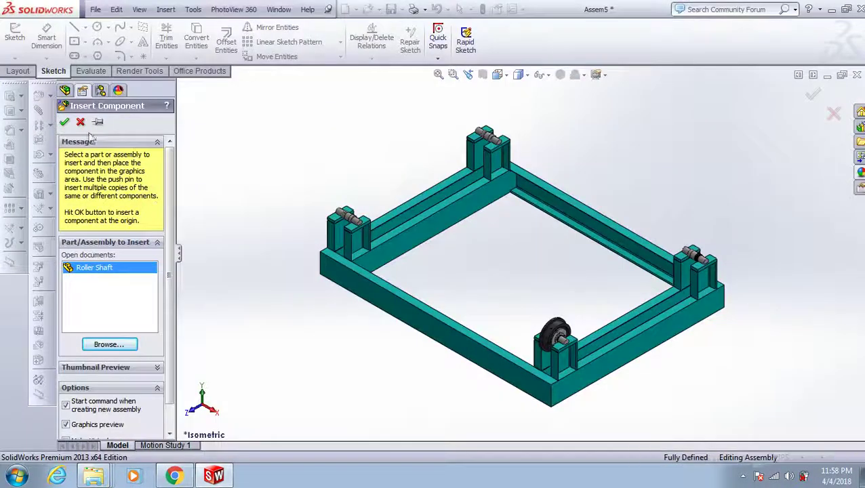
click(730, 241)
click(39, 98)
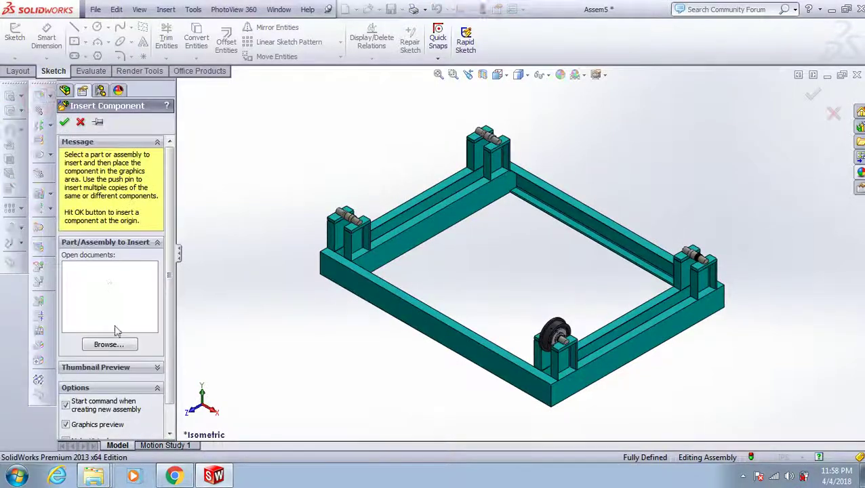
click(117, 345)
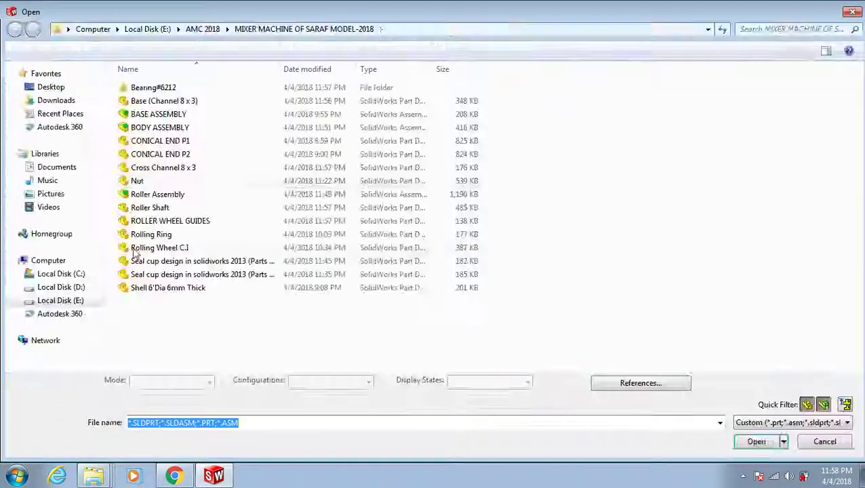
double_click(142, 197)
scroll(715, 261, down, 3)
scroll(708, 246, down, 3)
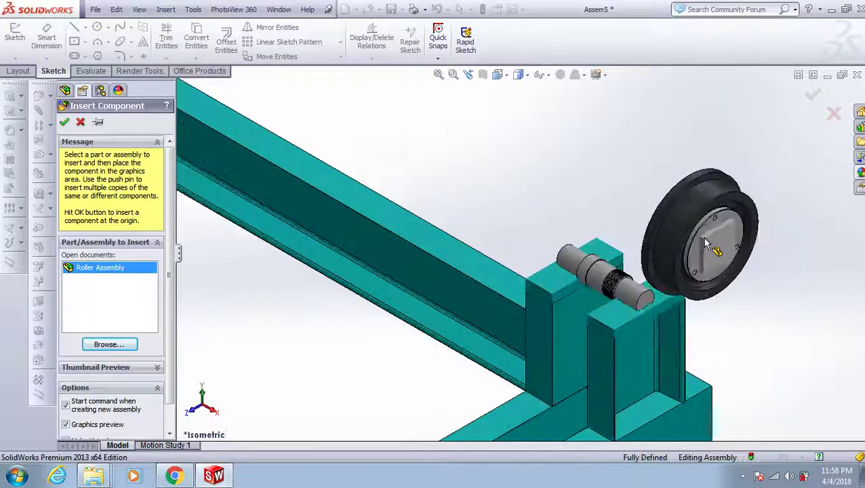
click(708, 245)
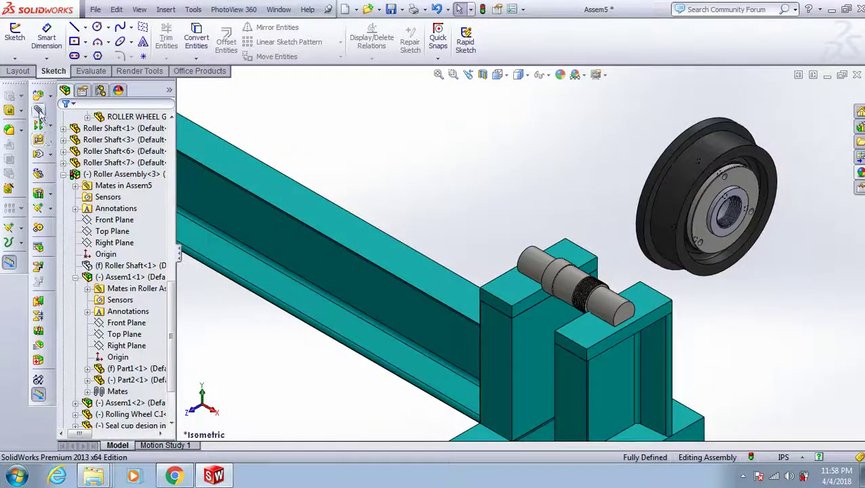
- Mate the second wheel's face coincident with the shaft shoulder
key(m)
scroll(590, 268, down, 2)
scroll(576, 266, down, 3)
scroll(562, 264, down, 3)
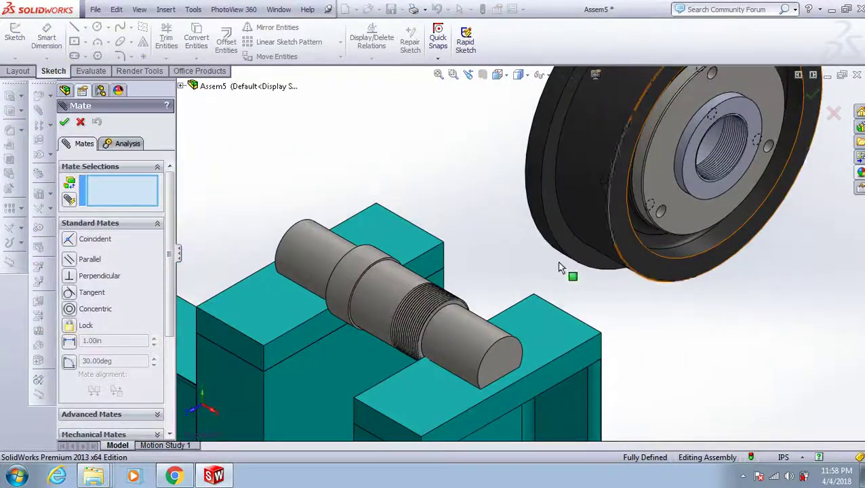
mouse_move(564, 255)
middle_down()
mouse_move(595, 284)
mouse_move(533, 186)
middle_up()
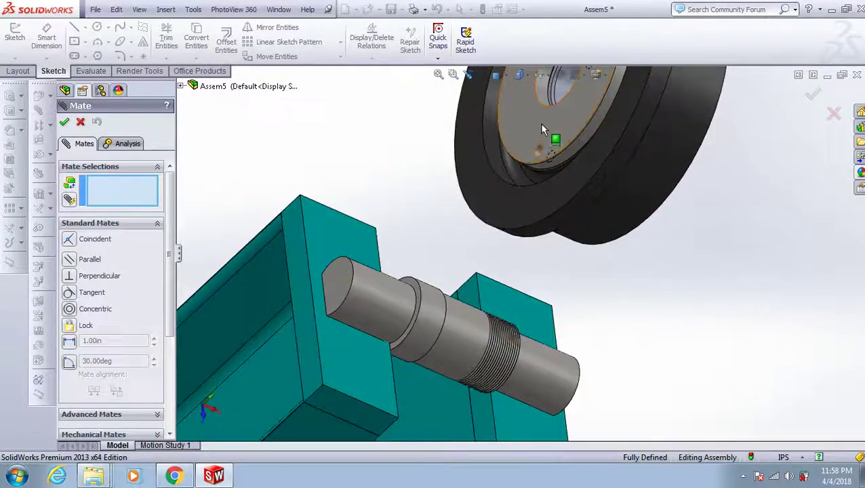
scroll(538, 116, down, 4)
click(554, 103)
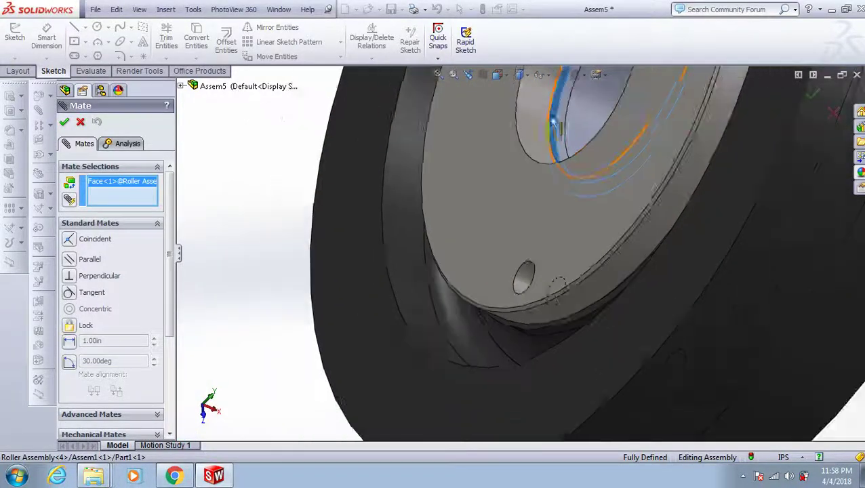
mouse_move(553, 103)
middle_down()
mouse_move(409, 170)
mouse_move(352, 87)
mouse_move(271, 129)
middle_up()
scroll(400, 167, up, 4)
scroll(193, 166, down, 3)
scroll(333, 332, down, 2)
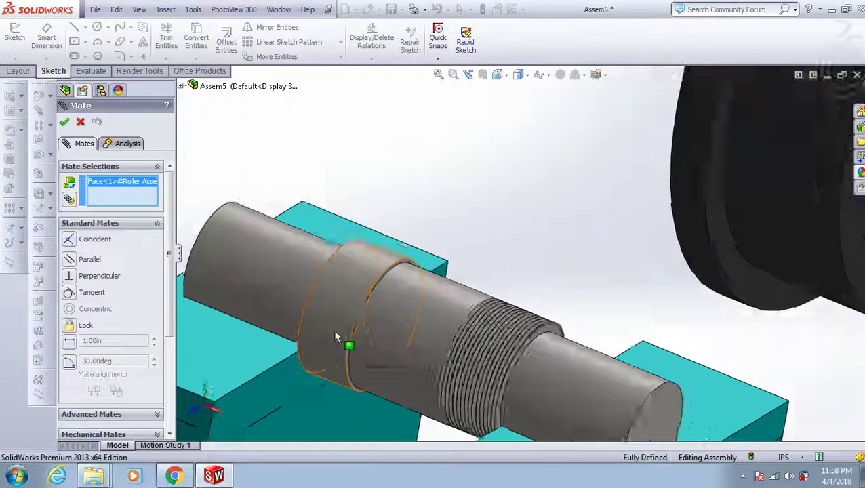
scroll(400, 246, down, 3)
scroll(598, 189, down, 3)
click(626, 207)
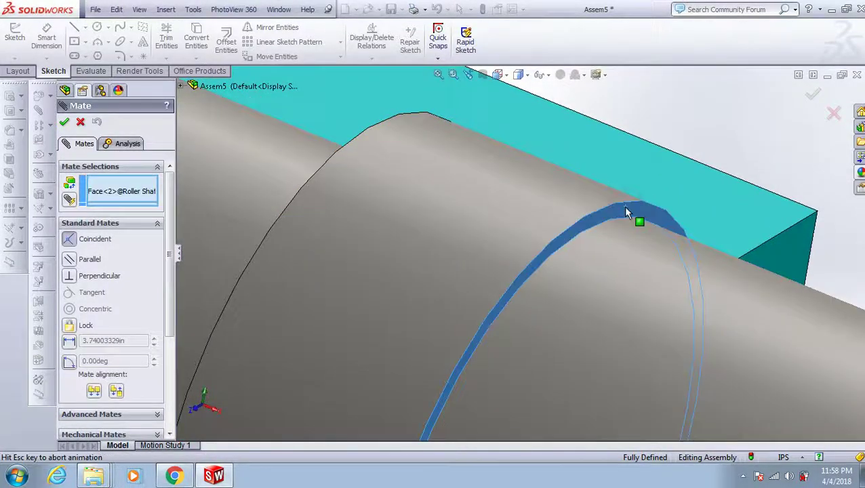
click(769, 194)
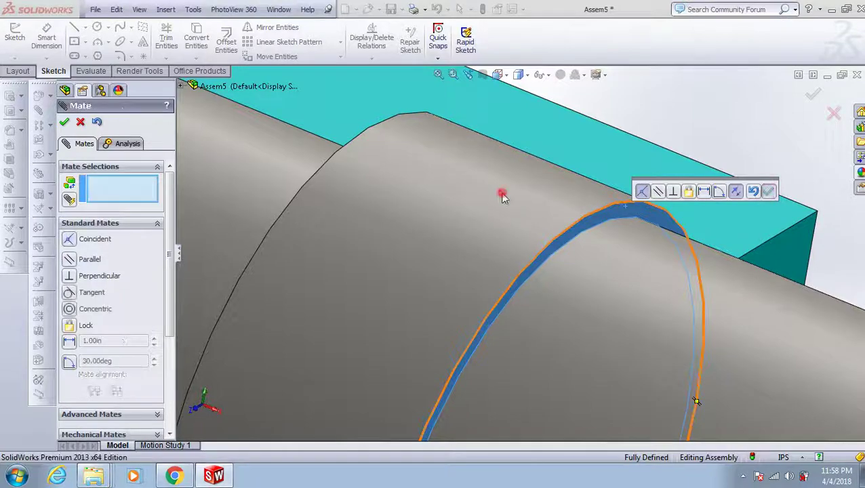
- Make the second wheel concentric with its shaft
click(498, 194)
scroll(493, 190, up, 5)
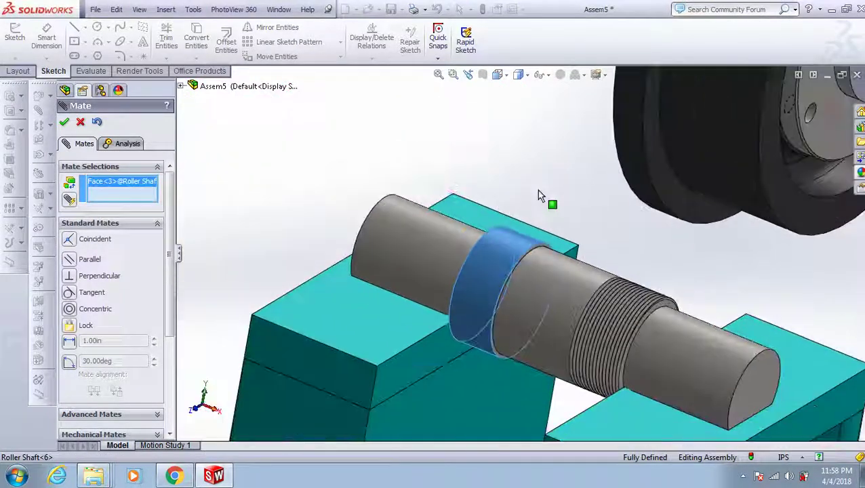
click(697, 174)
click(635, 145)
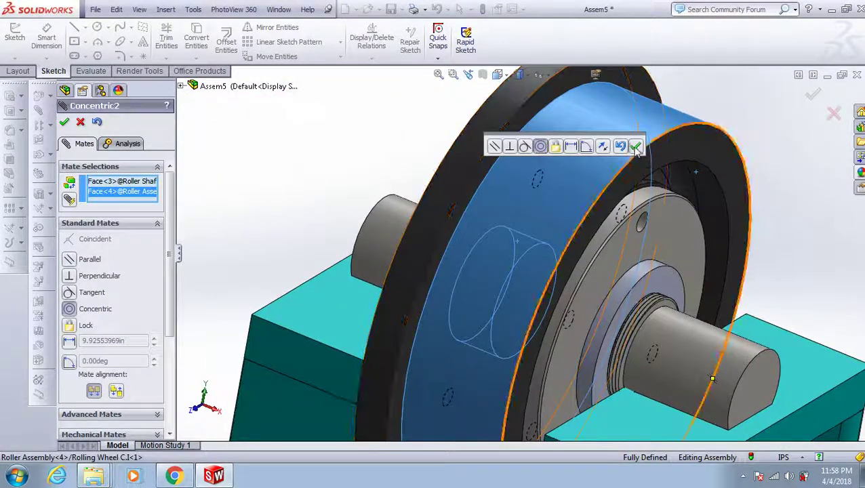
key(Return)
scroll(752, 136, up, 5)
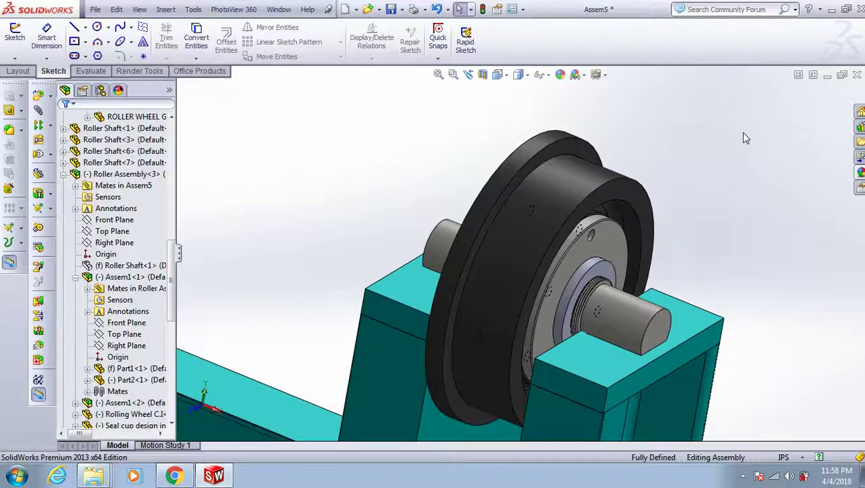
- Show the two-wheel frame in isometric view and start inserting another component
click(503, 76)
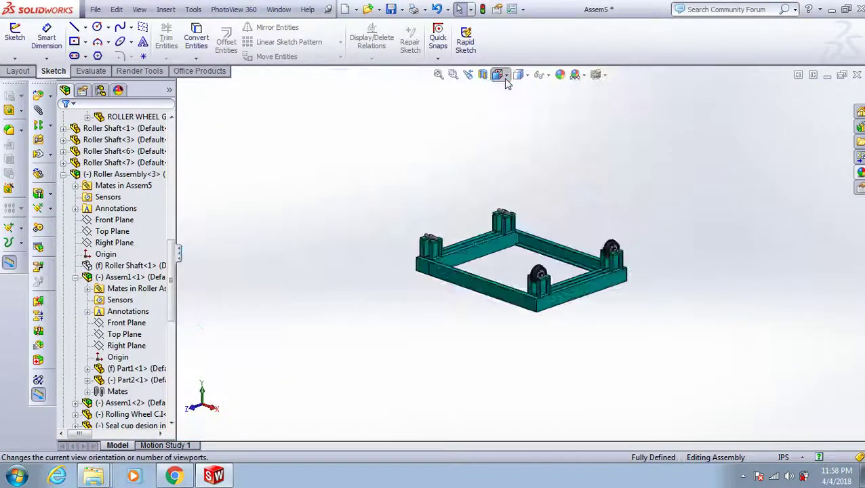
click(504, 215)
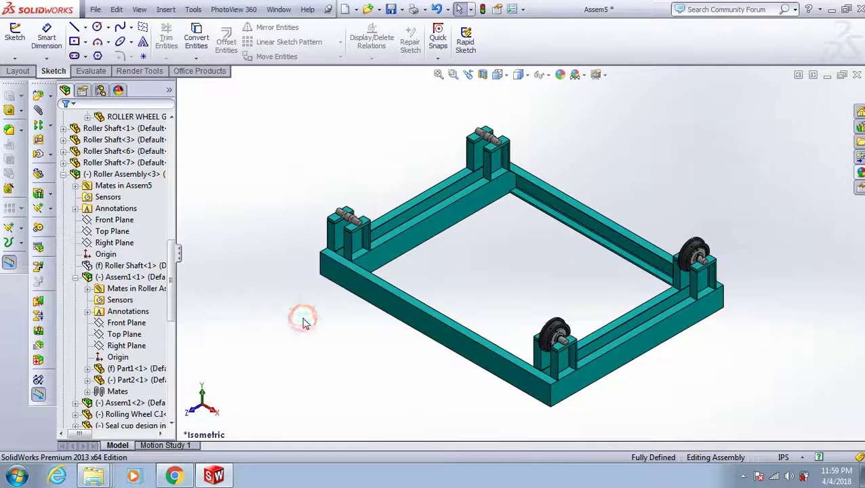
scroll(455, 237, down, 1)
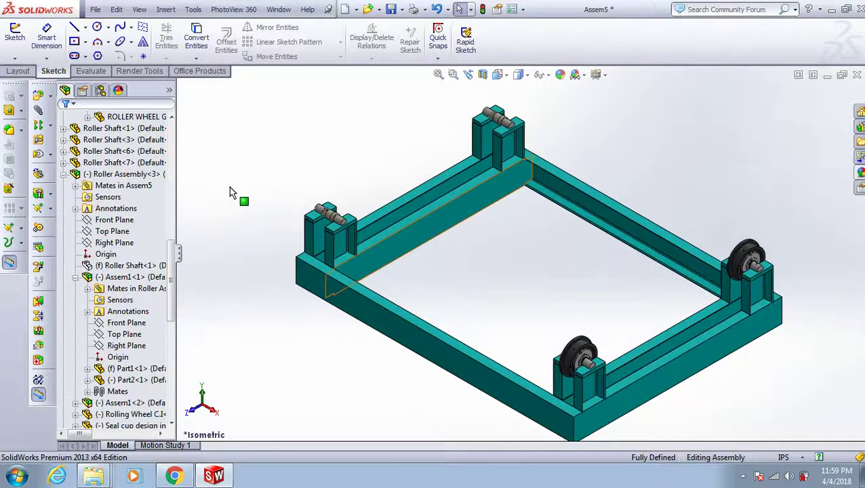
click(38, 94)
- Insert a third Roller Assembly wheel beside the bare shaft
click(87, 344)
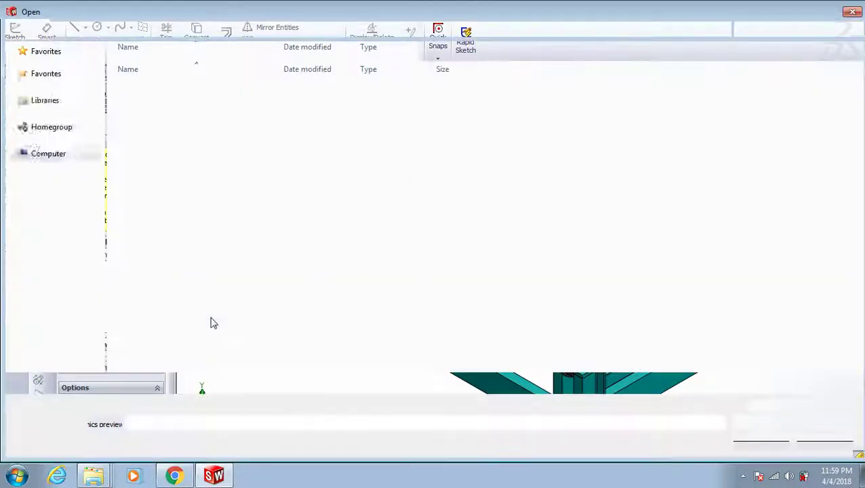
double_click(157, 194)
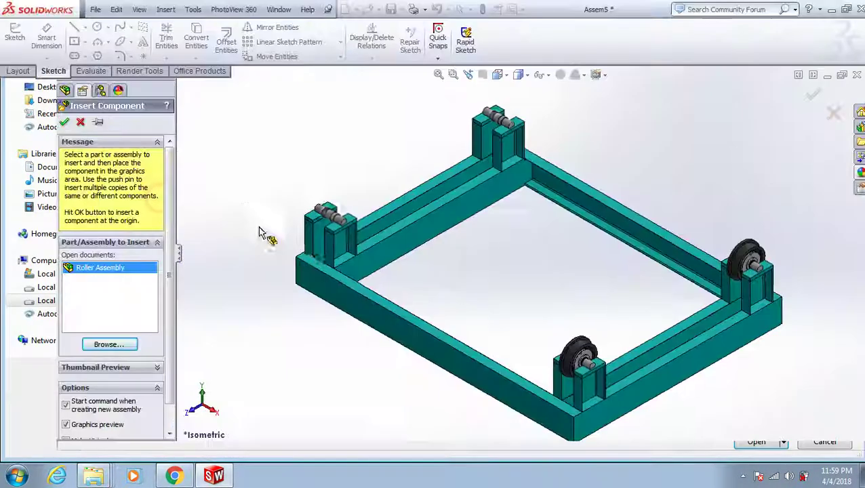
scroll(309, 206, down, 3)
scroll(309, 207, down, 2)
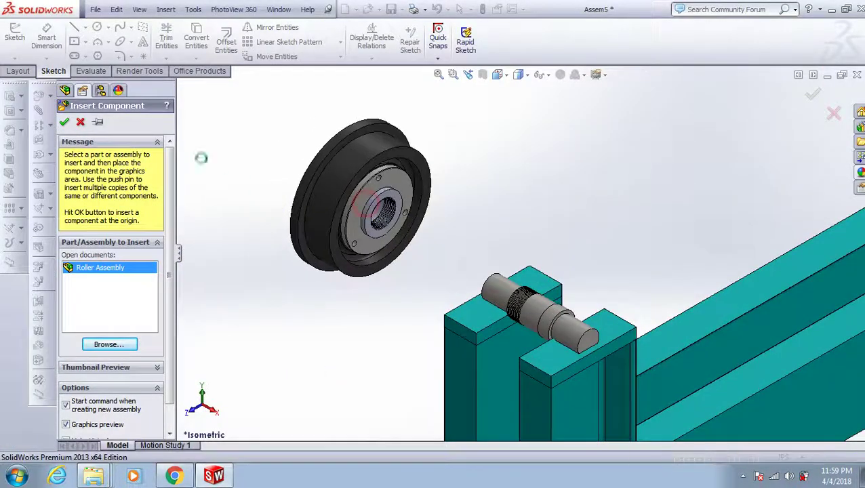
click(359, 196)
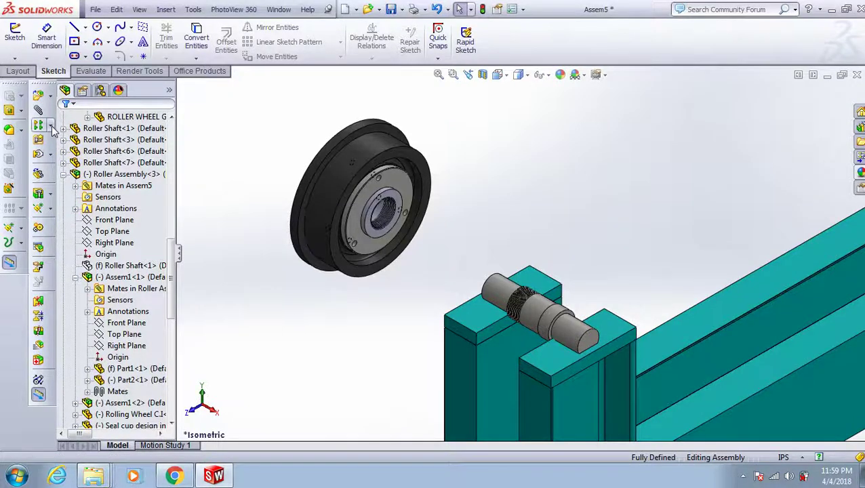
click(50, 155)
- Rotate the third wheel so it faces the bare shaft
mouse_move(321, 192)
mouse_down()
mouse_move(247, 184)
mouse_move(154, 198)
mouse_move(219, 235)
mouse_up()
right_click(210, 166)
click(203, 176)
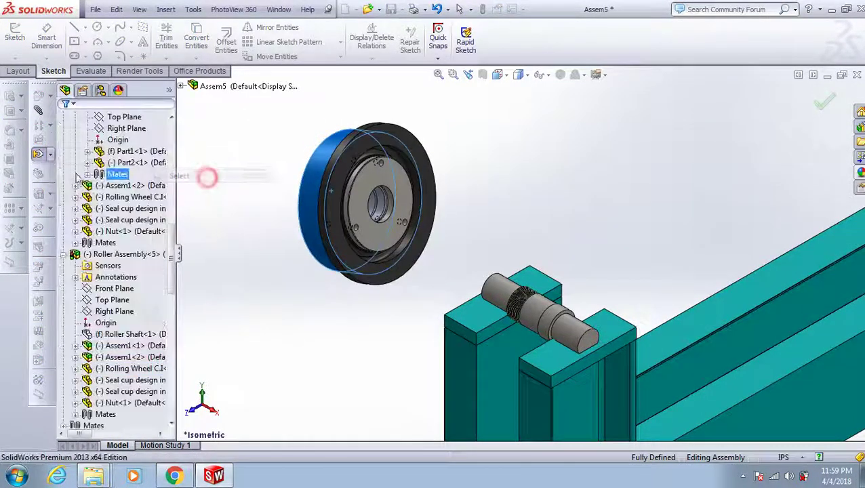
- Mate the third wheel's bore face coincident with the shaft shoulder
click(37, 110)
scroll(400, 193, down, 3)
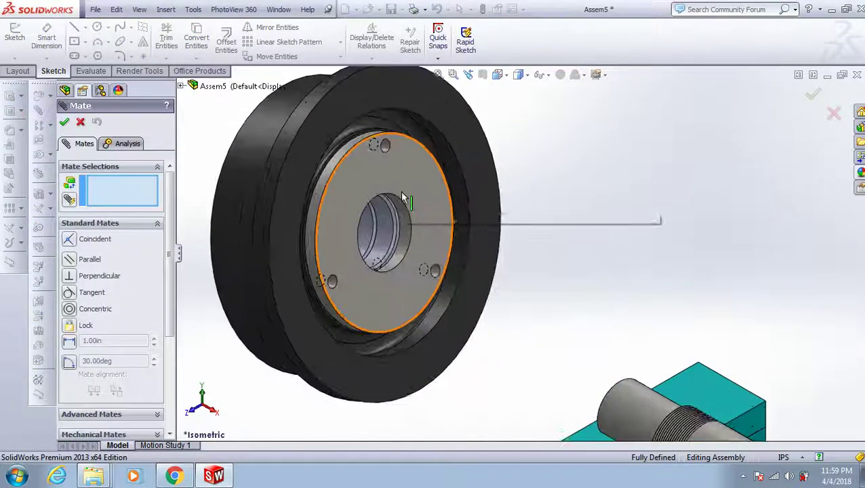
scroll(405, 203, down, 3)
scroll(414, 224, down, 3)
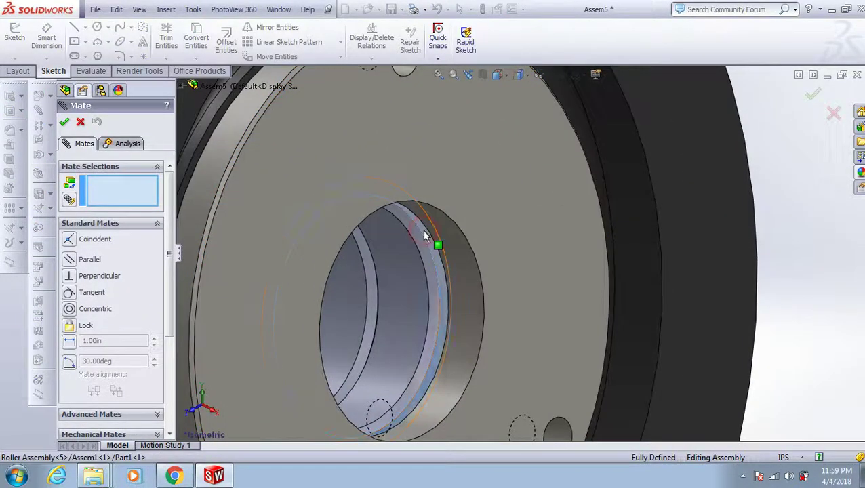
click(425, 234)
scroll(425, 234, up, 3)
scroll(475, 230, up, 3)
scroll(514, 228, up, 4)
scroll(604, 195, up, 2)
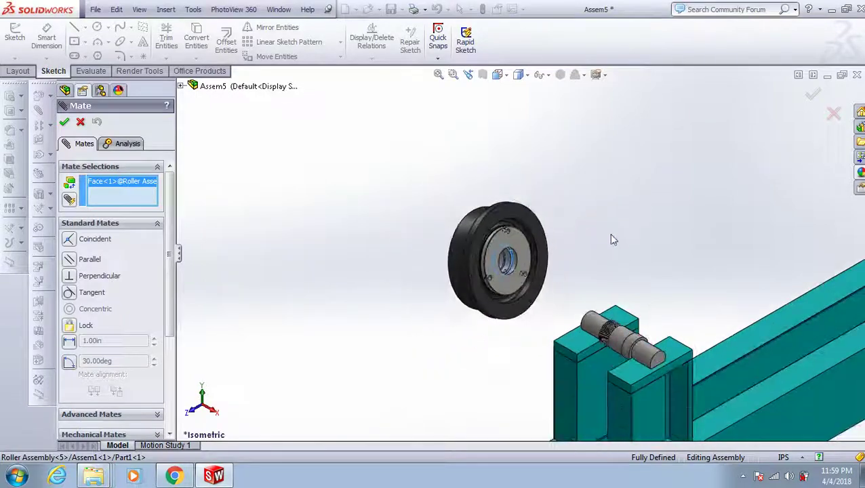
middle_drag(682, 328, 734, 342)
scroll(699, 351, down, 3)
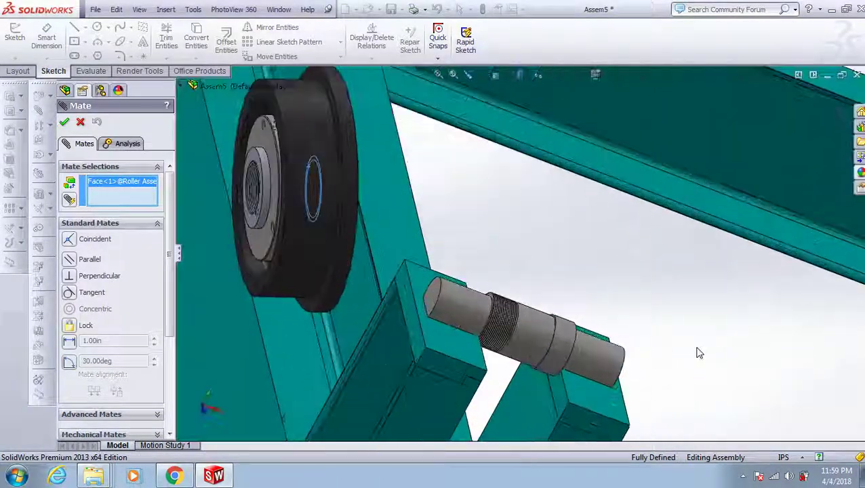
scroll(468, 376, down, 3)
scroll(467, 376, down, 3)
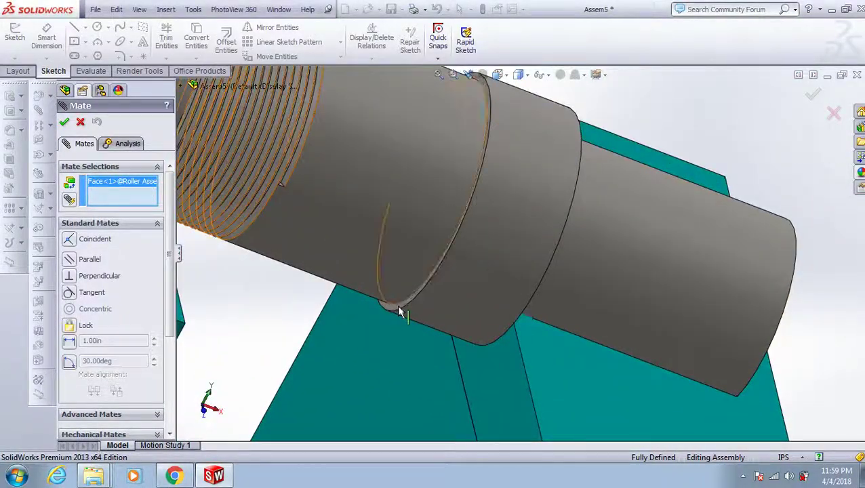
click(396, 307)
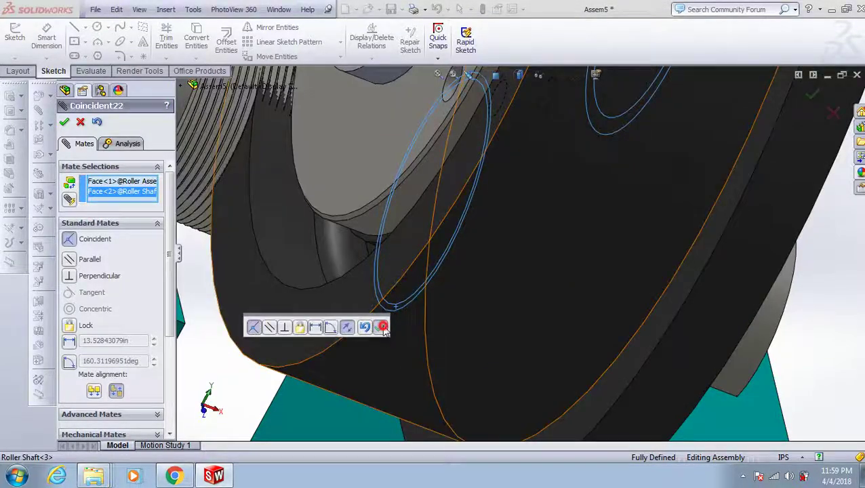
click(380, 327)
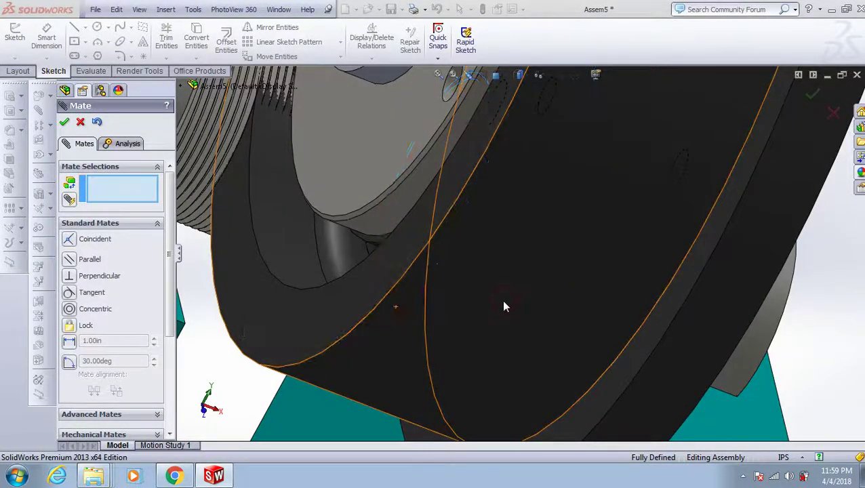
- Make the third wheel concentric with its shaft
click(521, 296)
middle_drag(523, 302, 660, 274)
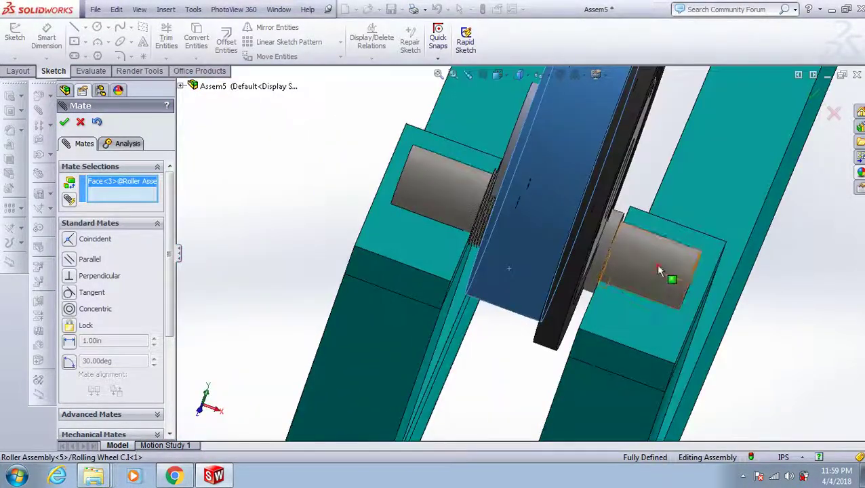
click(659, 270)
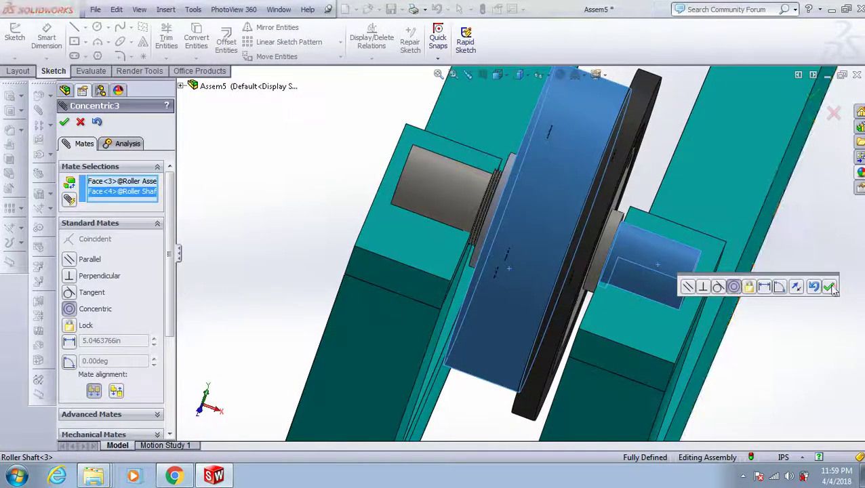
click(829, 286)
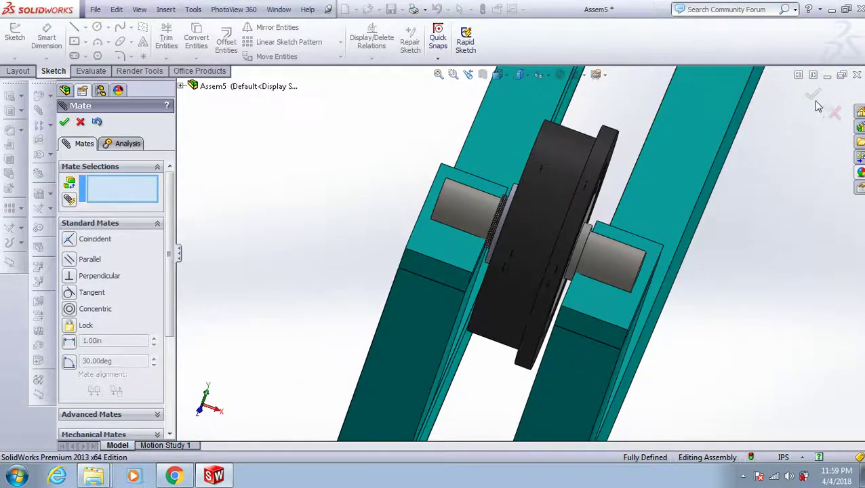
key(Escape)
middle_drag(749, 209, 638, 243)
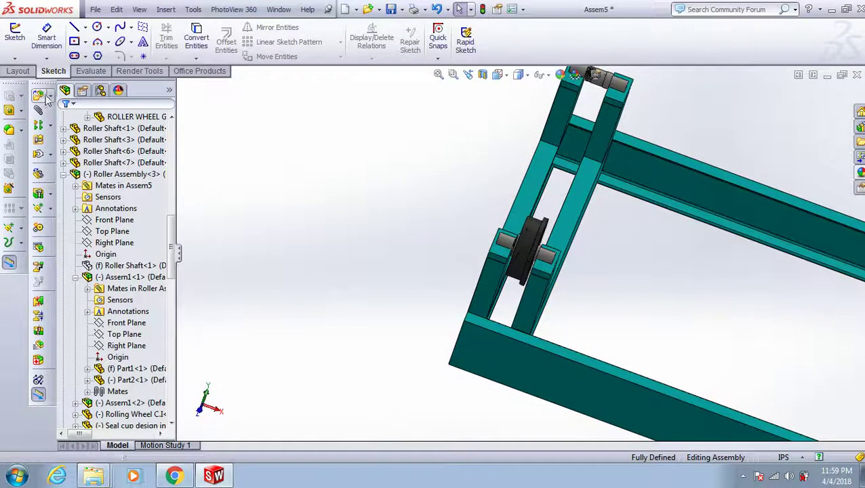
- Insert another Roller Assembly and place it near the last bare roller shaft
click(39, 97)
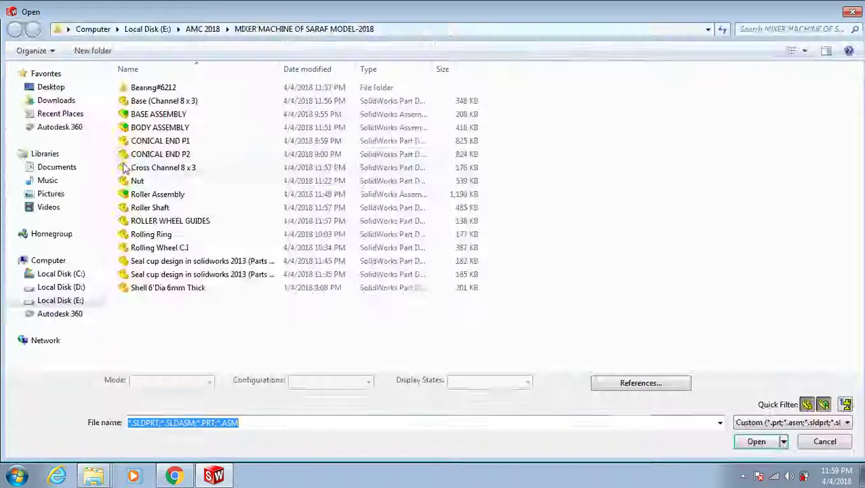
double_click(155, 194)
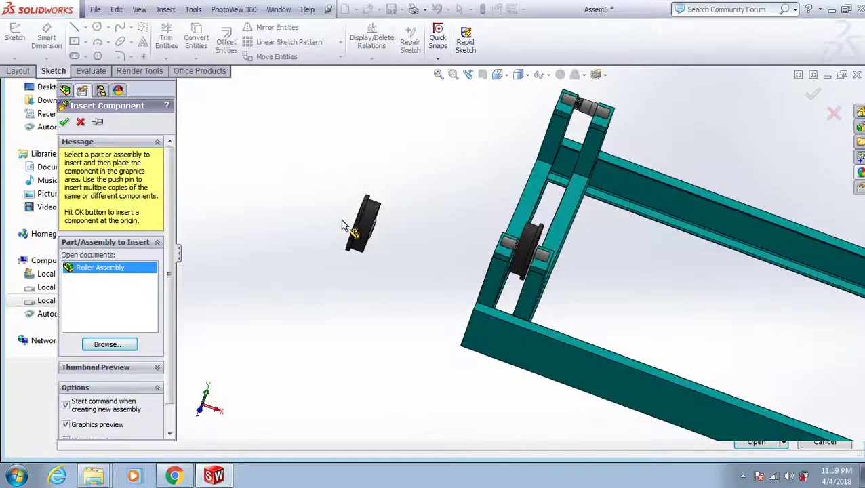
scroll(607, 154, down, 5)
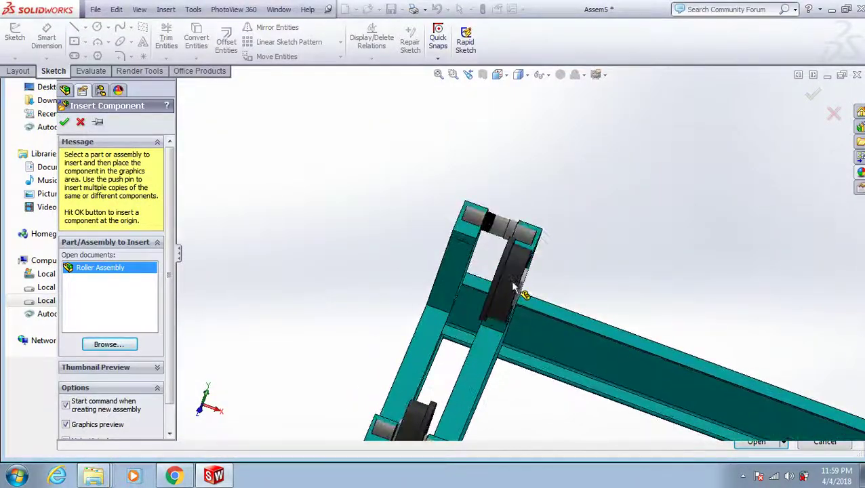
scroll(602, 173, down, 2)
click(602, 172)
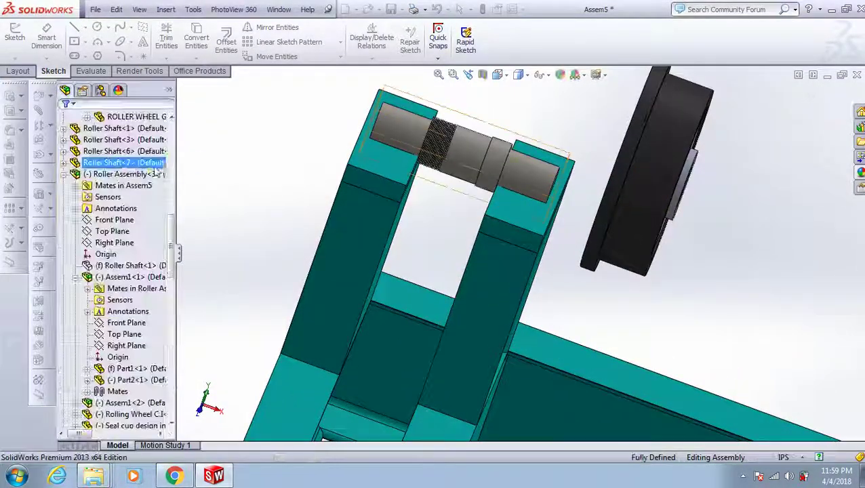
click(101, 162)
key(Escape)
- Rotate the new roller wheel so it faces its shaft face-on
click(50, 175)
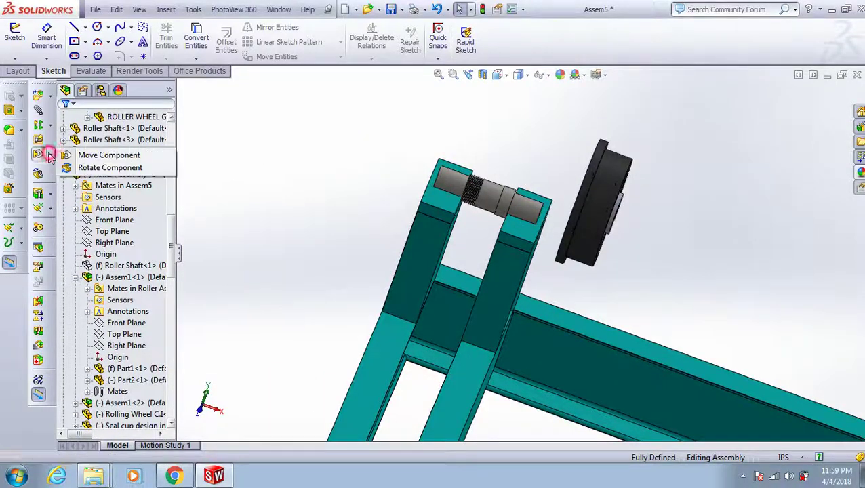
click(95, 166)
scroll(347, 168, up, 2)
scroll(520, 260, up, 2)
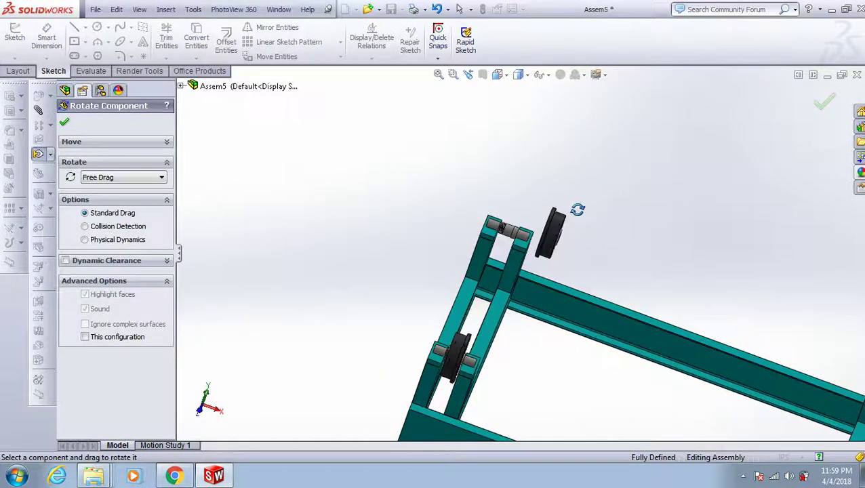
drag(527, 209, 371, 290)
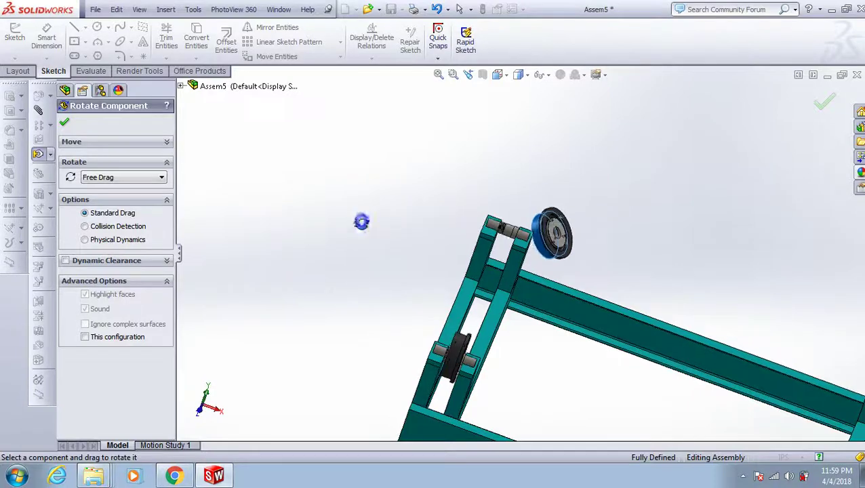
key(Escape)
- Mate the wheel's hole face coincident with the last shaft's shoulder
click(38, 110)
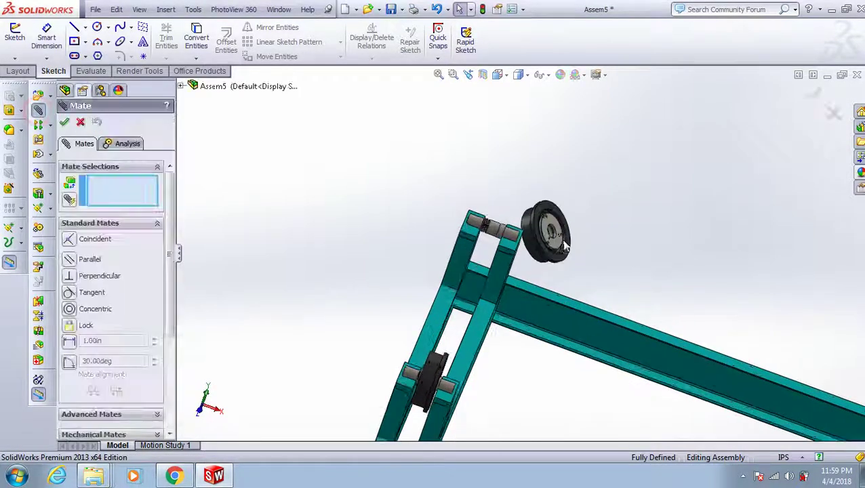
scroll(542, 232, down, 2)
scroll(539, 231, down, 2)
scroll(536, 230, down, 3)
scroll(542, 229, down, 2)
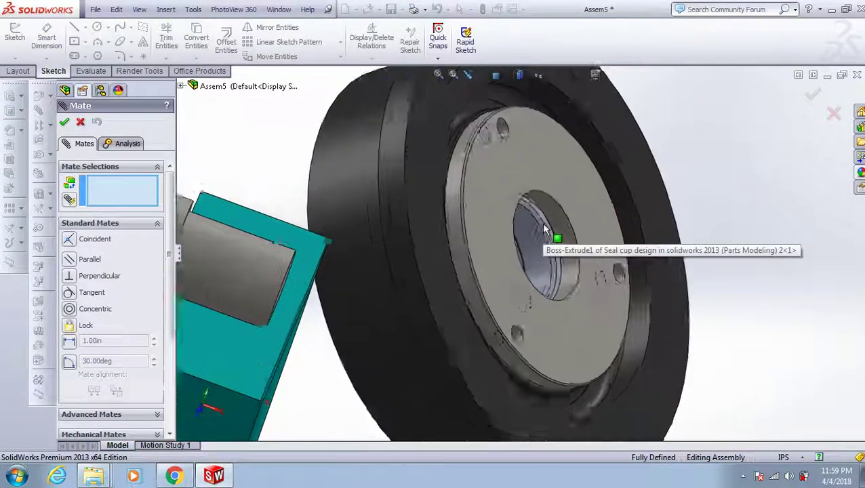
scroll(539, 223, down, 2)
click(538, 218)
scroll(542, 223, up, 2)
scroll(543, 222, up, 3)
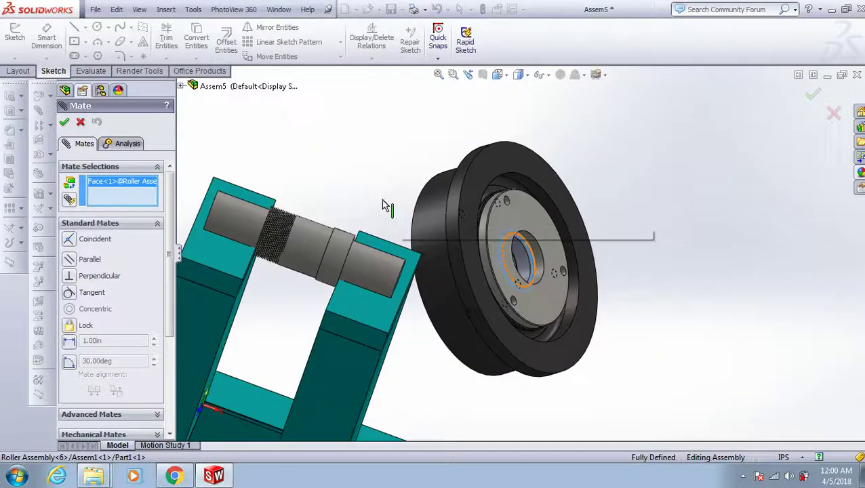
middle_drag(401, 223, 434, 291)
scroll(440, 281, down, 2)
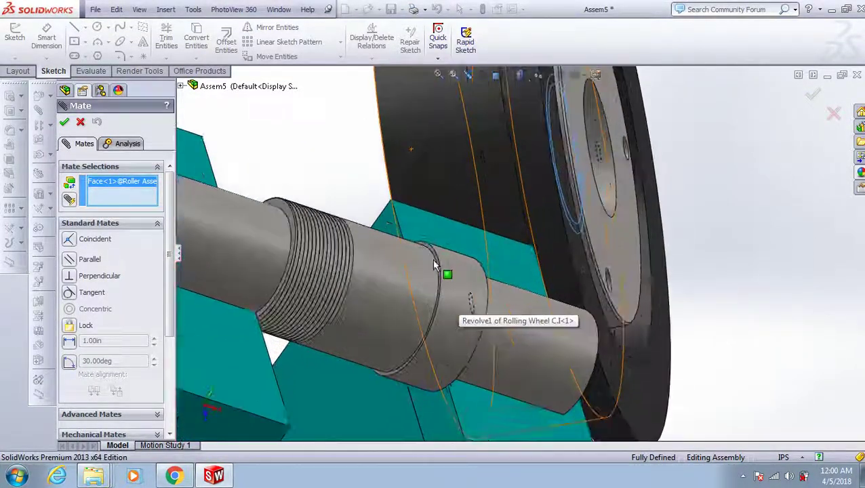
scroll(447, 237, down, 2)
scroll(445, 235, down, 2)
click(437, 239)
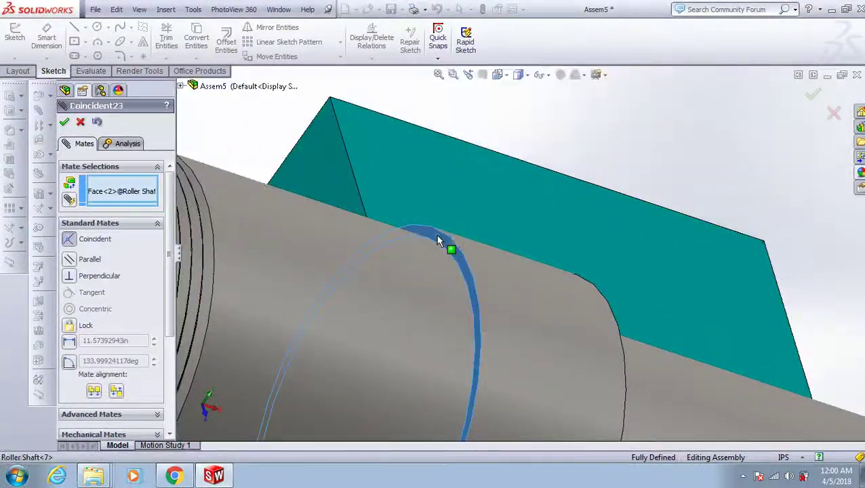
key(Return)
- Make the fourth wheel concentric with its shaft and finish mating
click(498, 284)
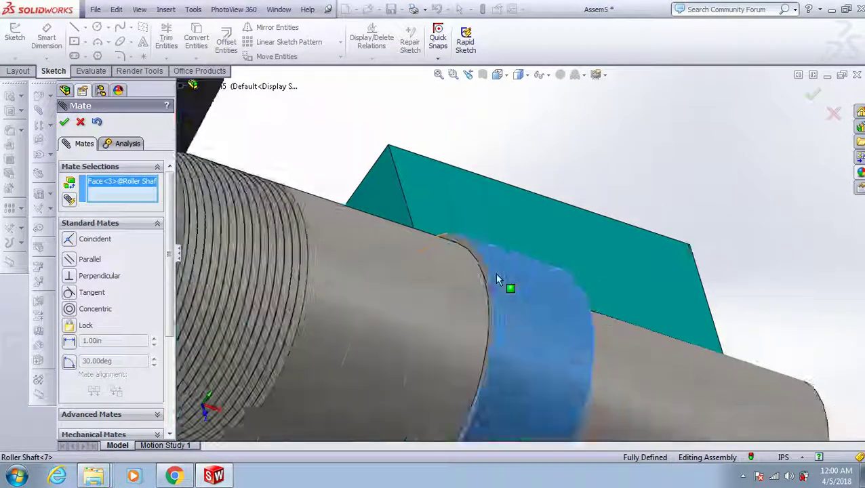
scroll(499, 284, up, 5)
click(353, 136)
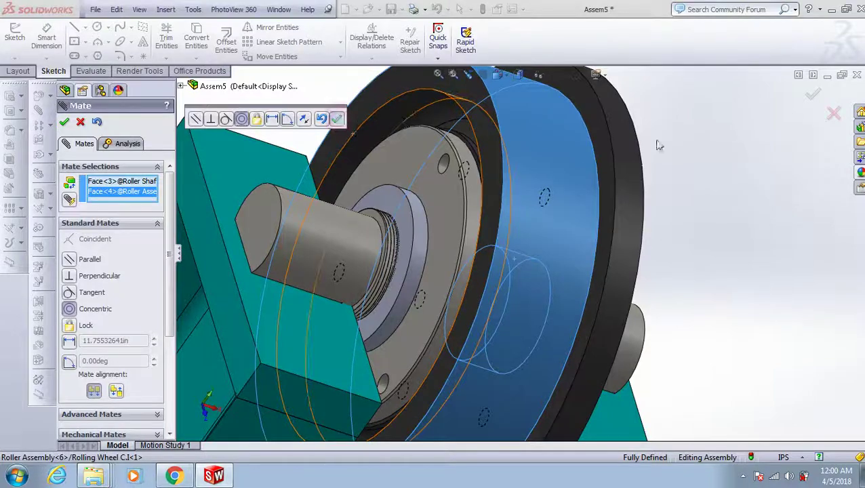
click(812, 95)
click(808, 103)
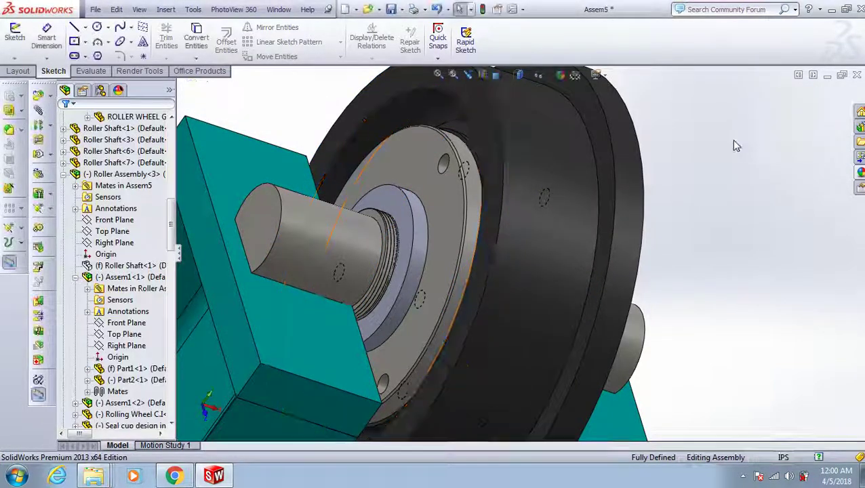
scroll(725, 142, up, 3)
- Fit the whole assembly in view in the Isometric orientation
key(f)
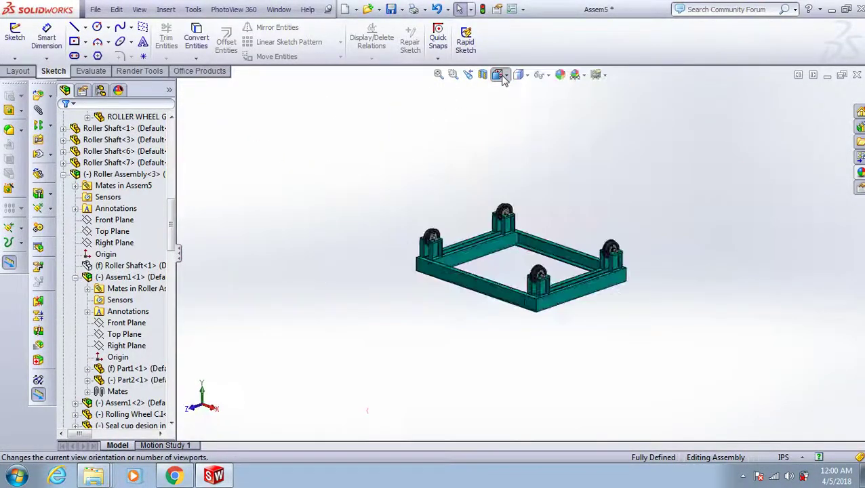
click(498, 75)
click(526, 205)
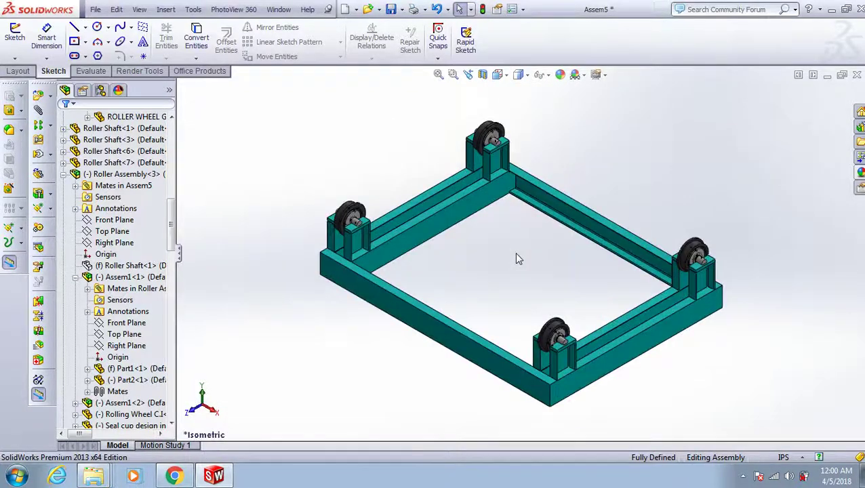
- Insert BODY ASSEMBLY and place the drum above the base frame
click(38, 95)
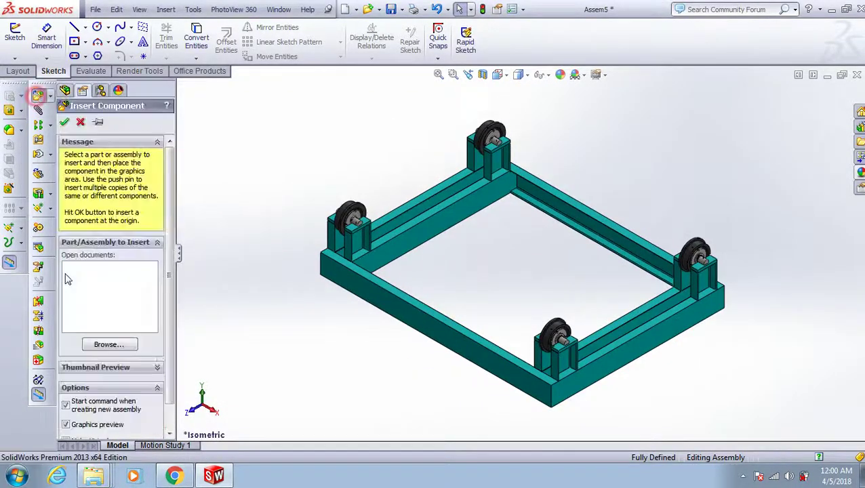
click(107, 342)
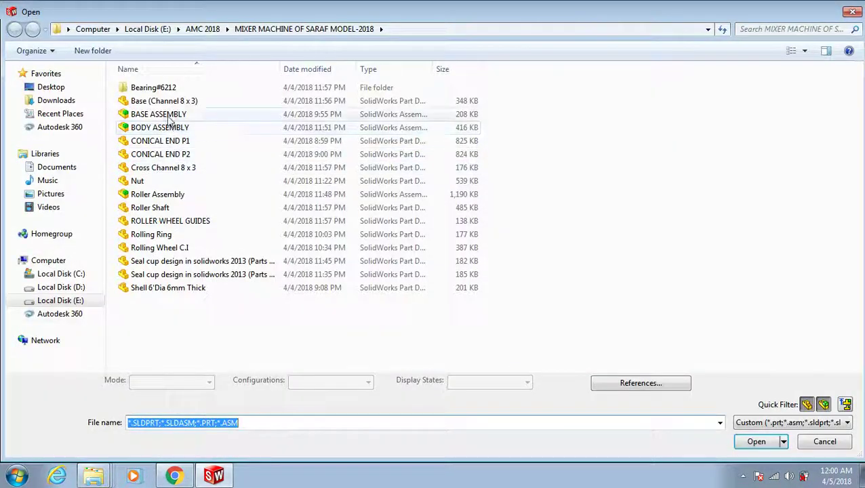
click(169, 129)
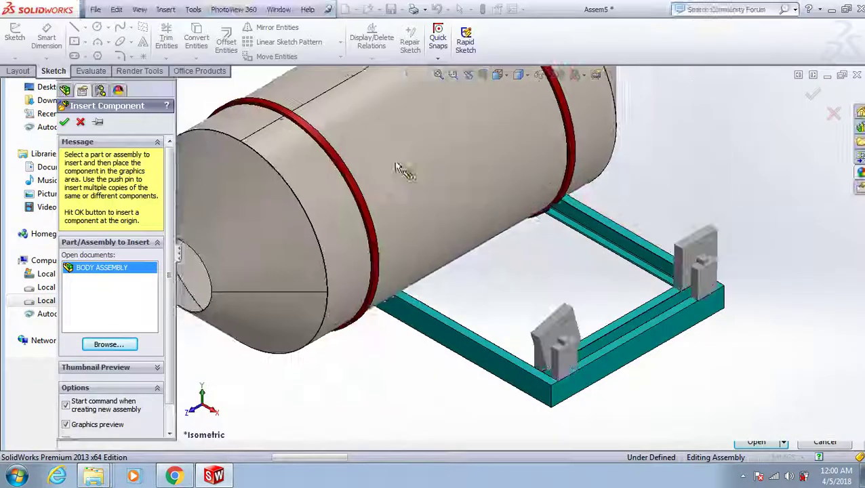
scroll(598, 143, down, 2)
scroll(607, 120, down, 2)
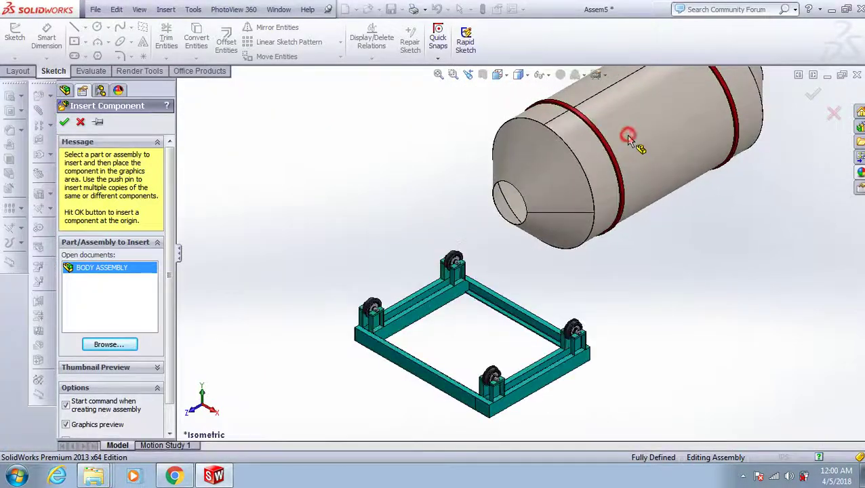
click(604, 134)
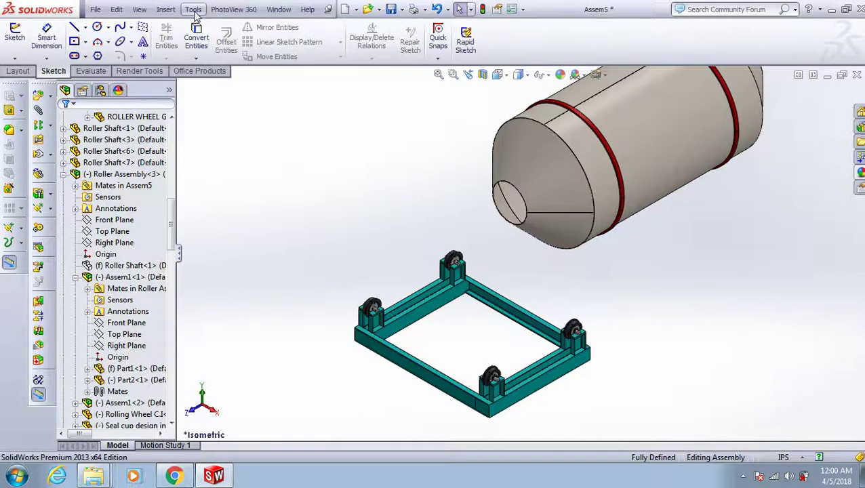
- Open the drum shell part in its own window, then close it
right_click(644, 151)
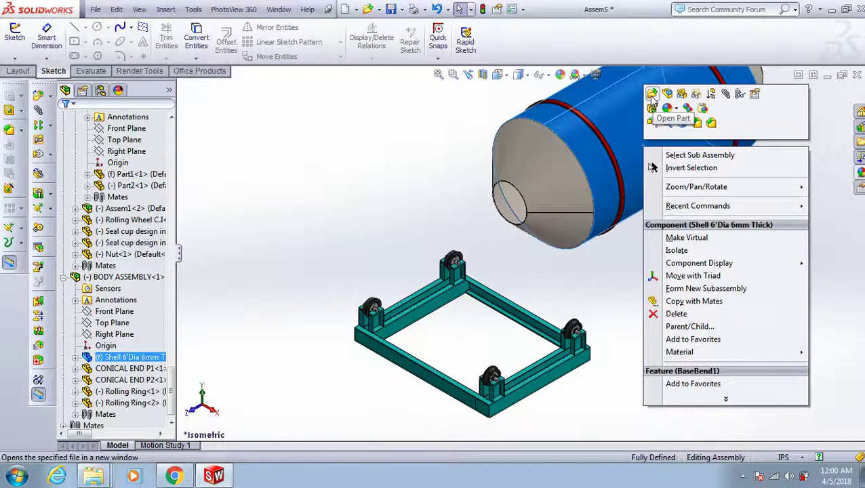
click(384, 192)
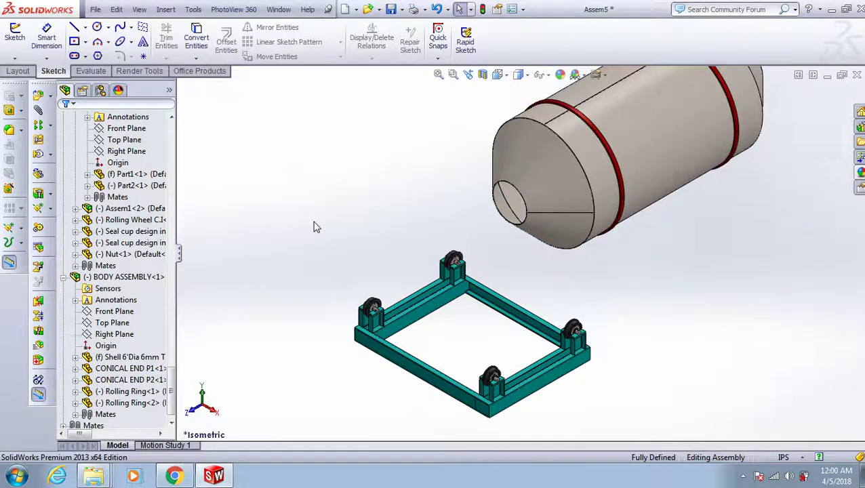
right_click(652, 123)
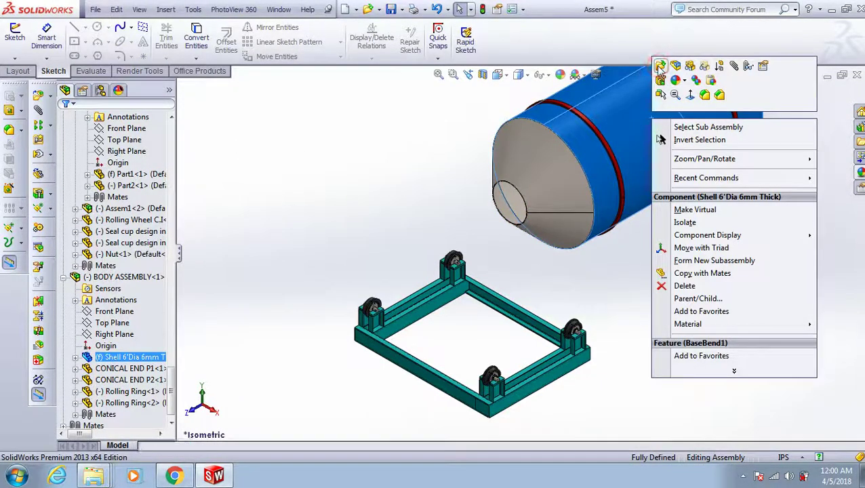
click(659, 66)
click(857, 76)
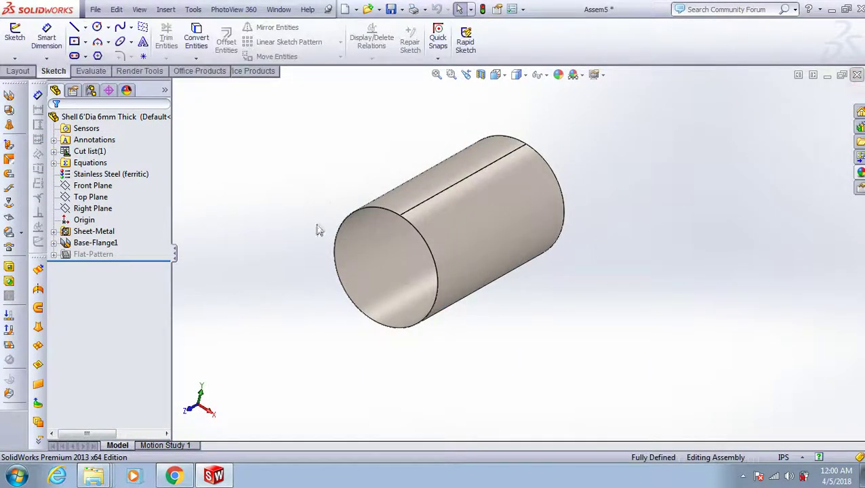
- Open BODY ASSEMBLY in its own window from the FeatureManager tree
click(136, 290)
right_click(136, 291)
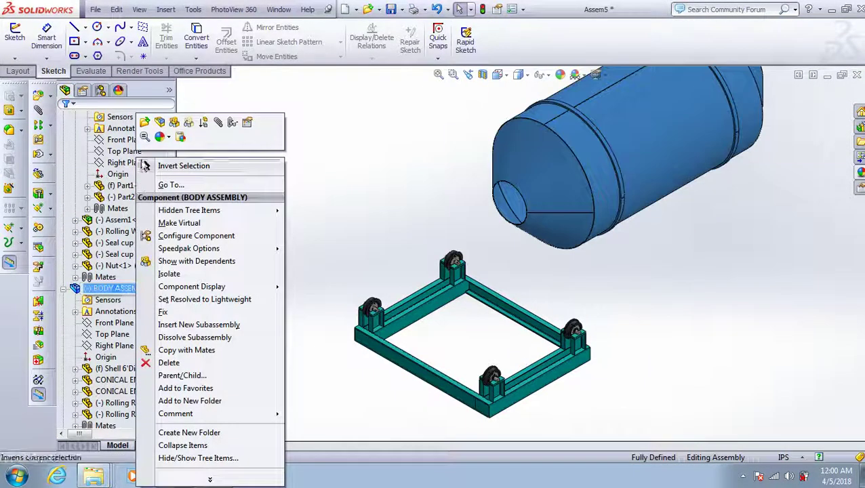
click(141, 122)
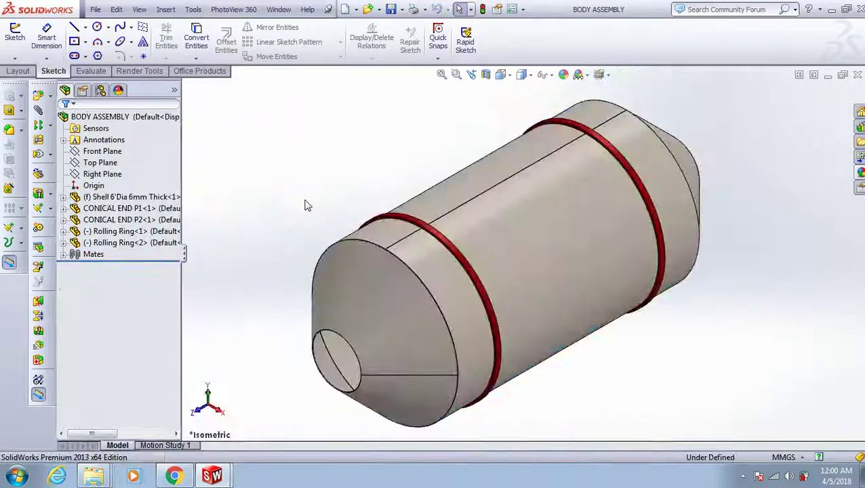
- Edit the Distance4 mate and select its 1066.80mm distance value
click(62, 255)
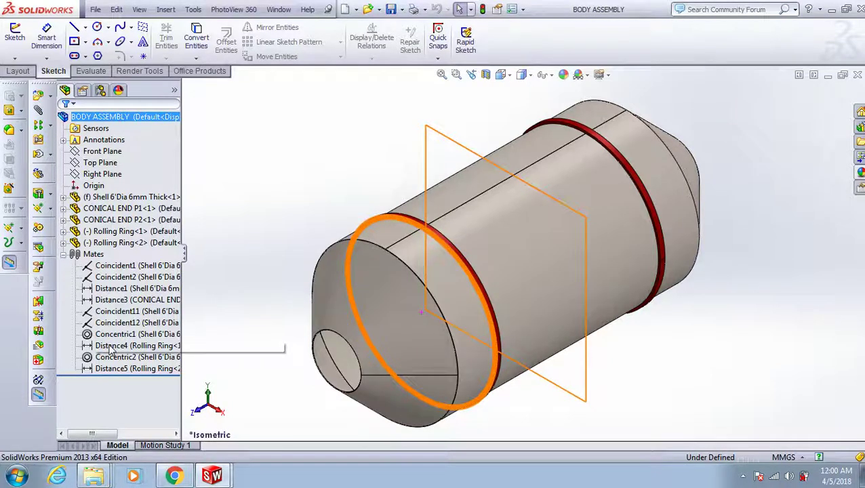
right_click(111, 348)
click(119, 248)
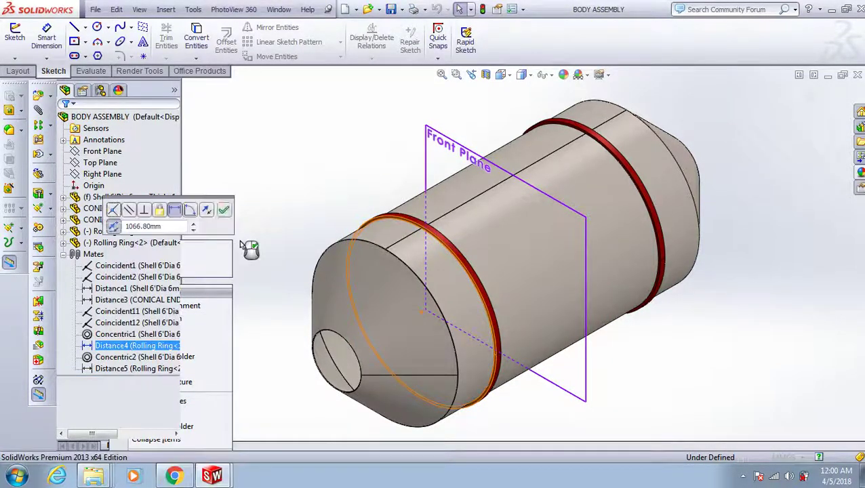
click(134, 343)
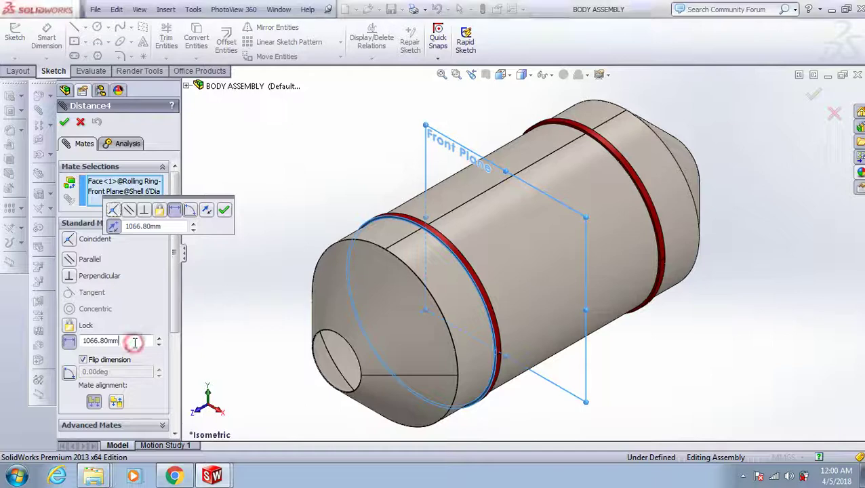
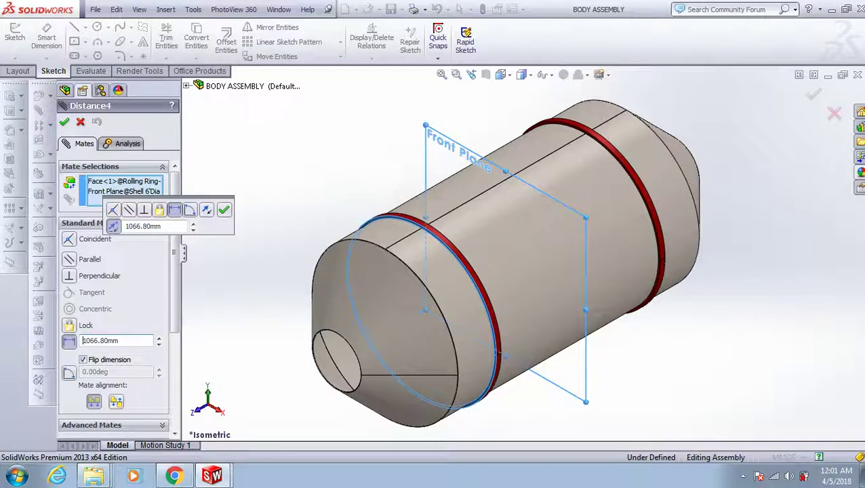
- Confirm Distance4 at 1066.80mm for the first ring, then edit Distance5 to 2133.60mm for the second
click(224, 211)
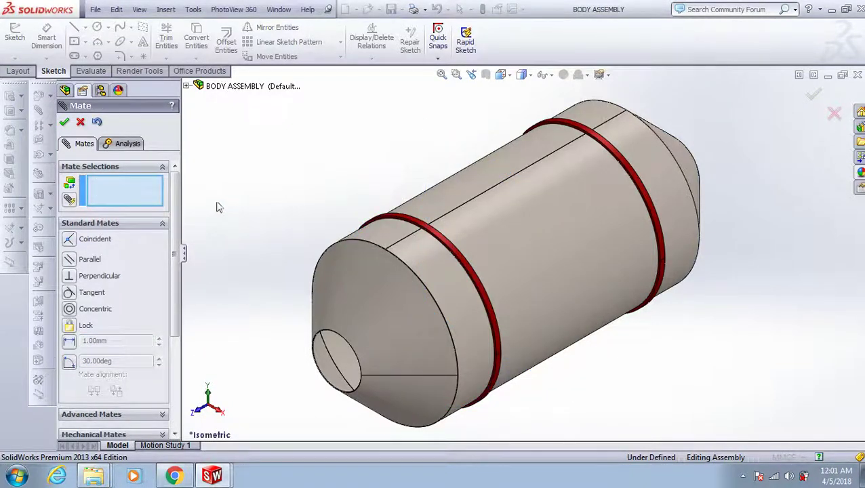
click(65, 123)
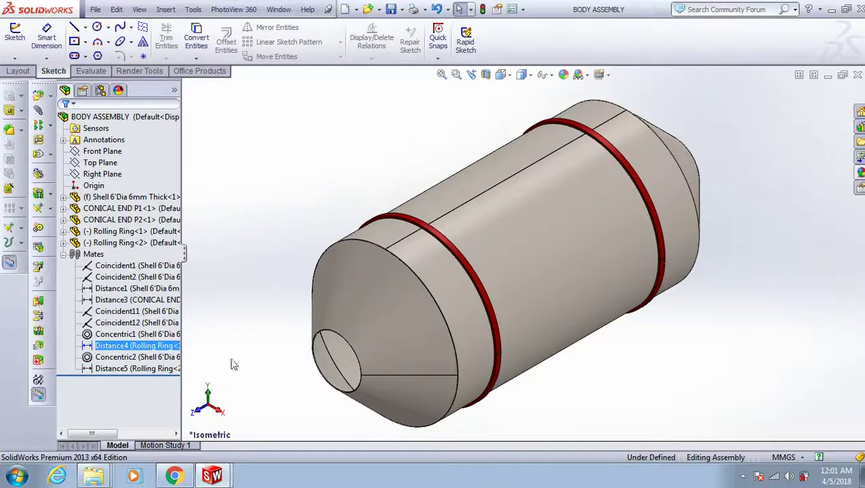
right_click(165, 369)
click(174, 254)
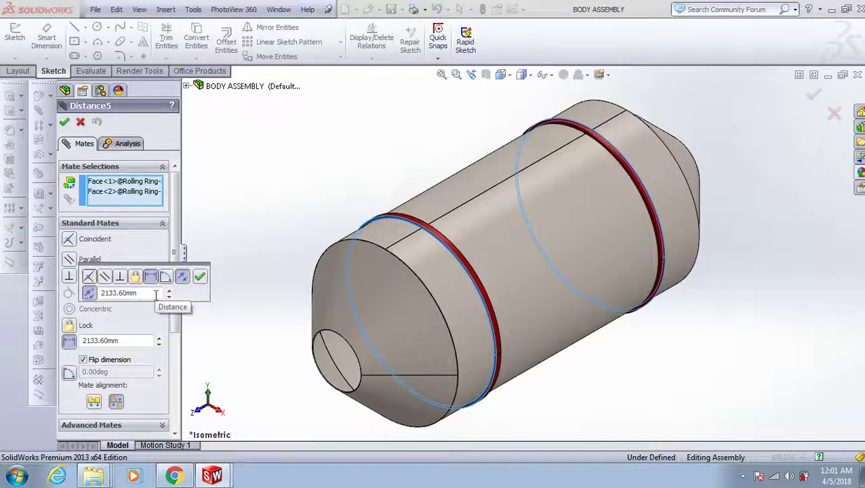
click(155, 294)
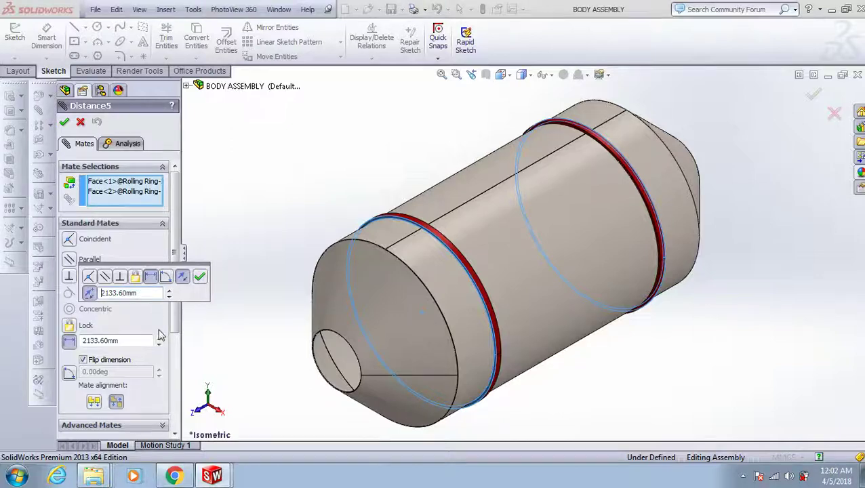
click(200, 278)
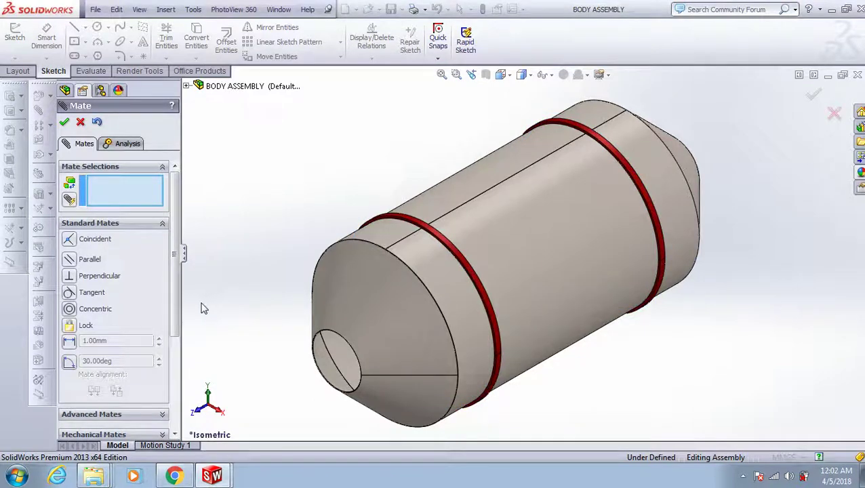
click(64, 122)
click(271, 160)
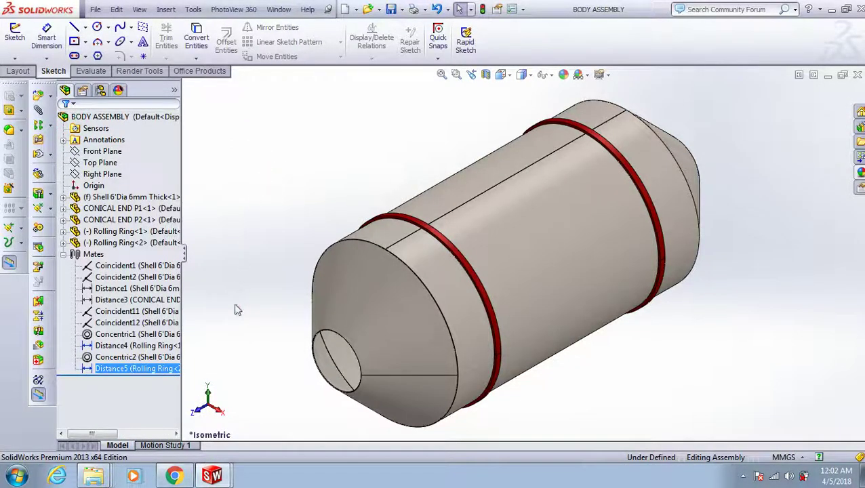
- Switch to the Assem5 window showing tank and frame, abandoning a first mate attempt
click(858, 74)
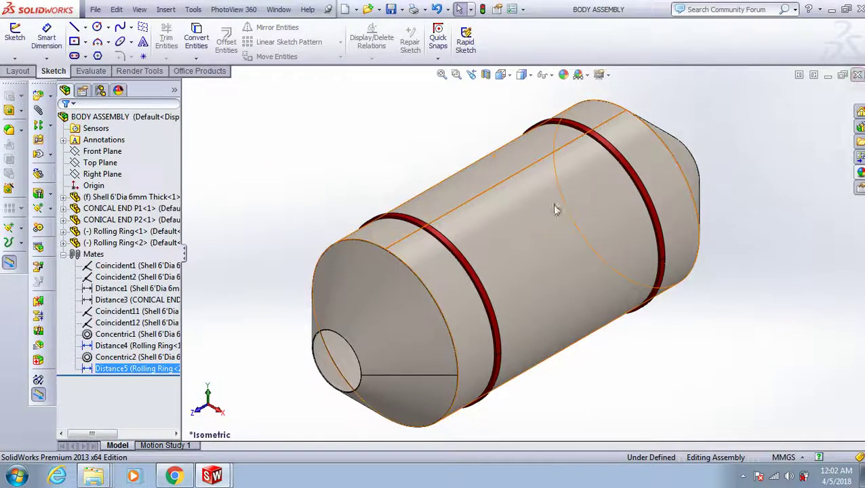
click(376, 222)
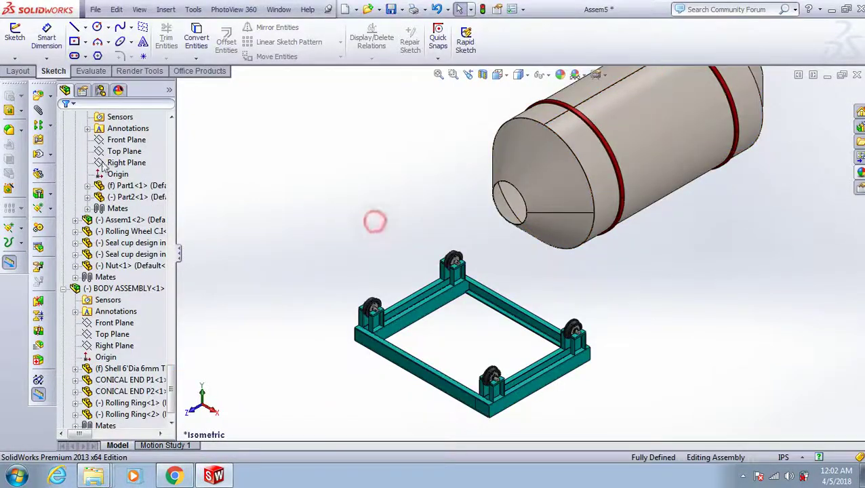
key(m)
scroll(491, 369, down, 2)
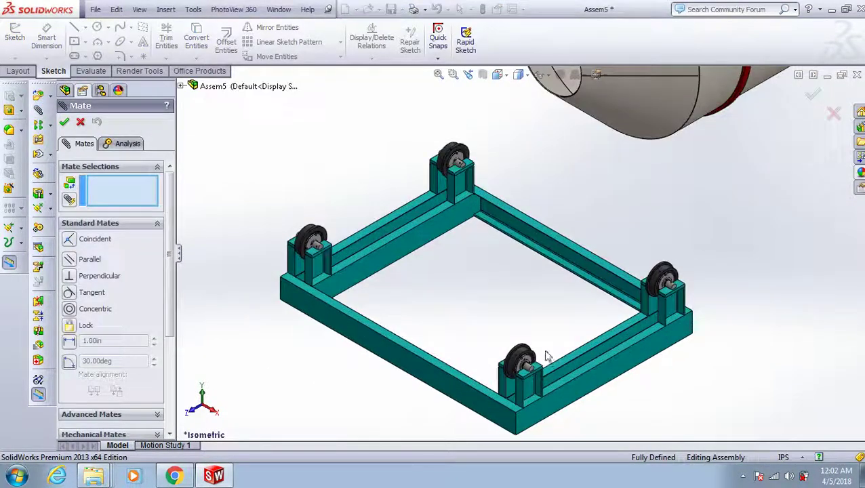
scroll(491, 366, down, 3)
scroll(492, 339, down, 2)
click(492, 330)
key(f)
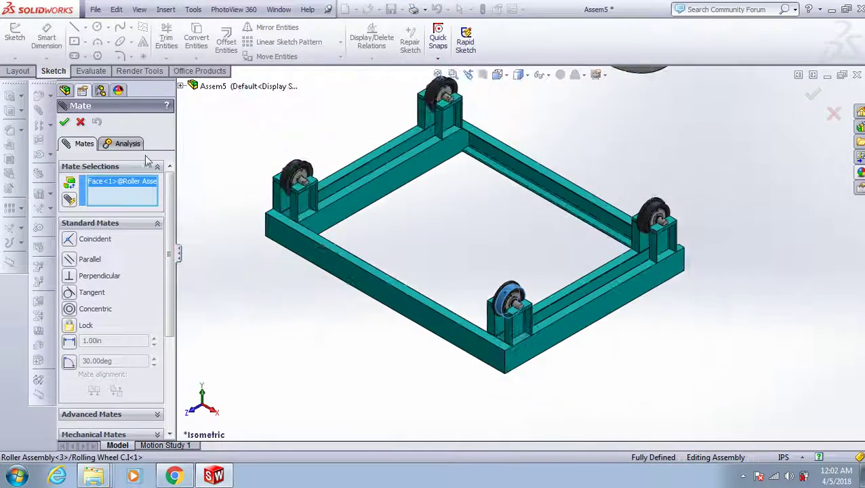
key(Escape)
- Rotate the tank component to a new orientation with Rotate Component
click(50, 155)
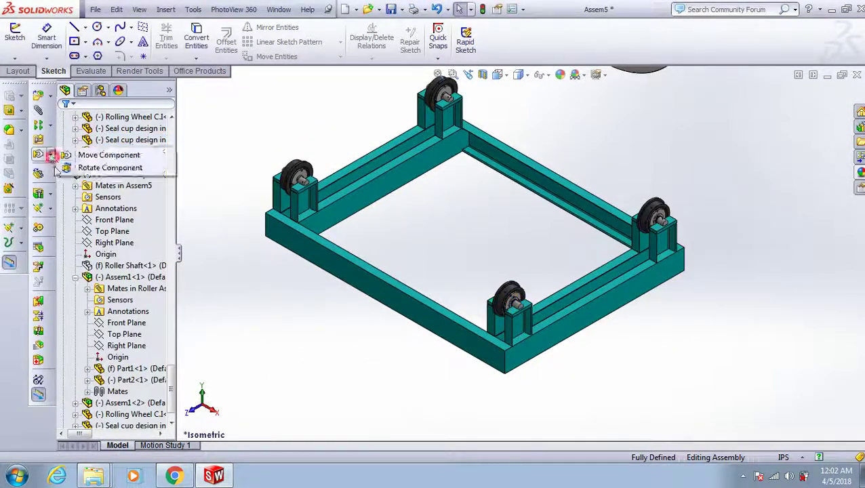
click(102, 168)
scroll(399, 330, up, 2)
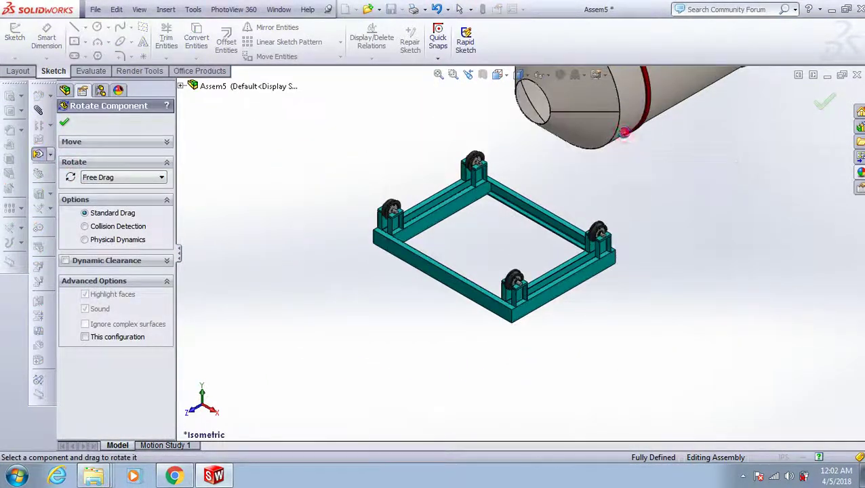
drag(516, 275, 536, 219)
right_click(614, 171)
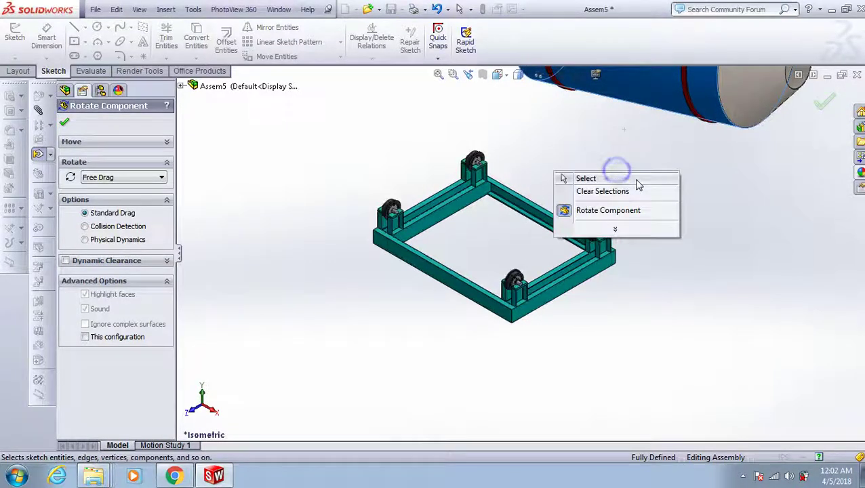
click(596, 177)
- Mate the front roller wheel face concentric with the tank's red rolling ring face
click(38, 110)
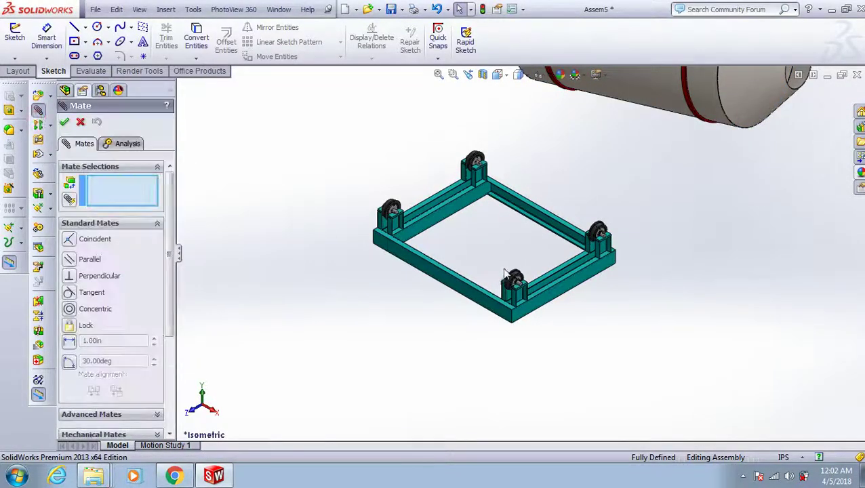
scroll(533, 271, down, 2)
scroll(533, 271, down, 2)
scroll(533, 272, down, 2)
click(510, 279)
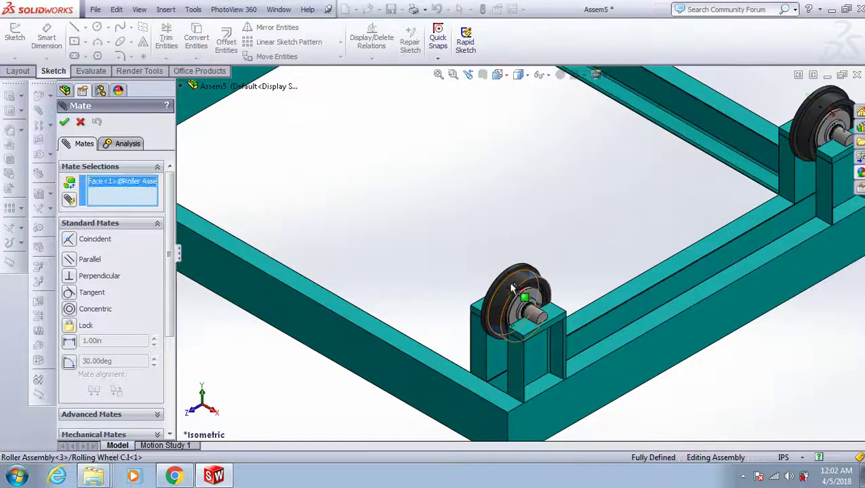
scroll(508, 282, up, 2)
scroll(498, 278, up, 1)
scroll(491, 276, up, 2)
scroll(662, 162, down, 1)
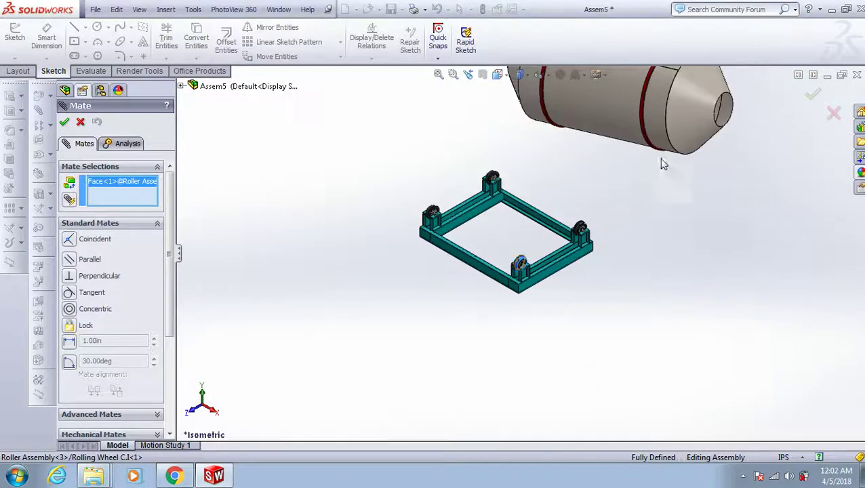
scroll(604, 168, down, 2)
scroll(610, 168, down, 2)
scroll(617, 170, down, 2)
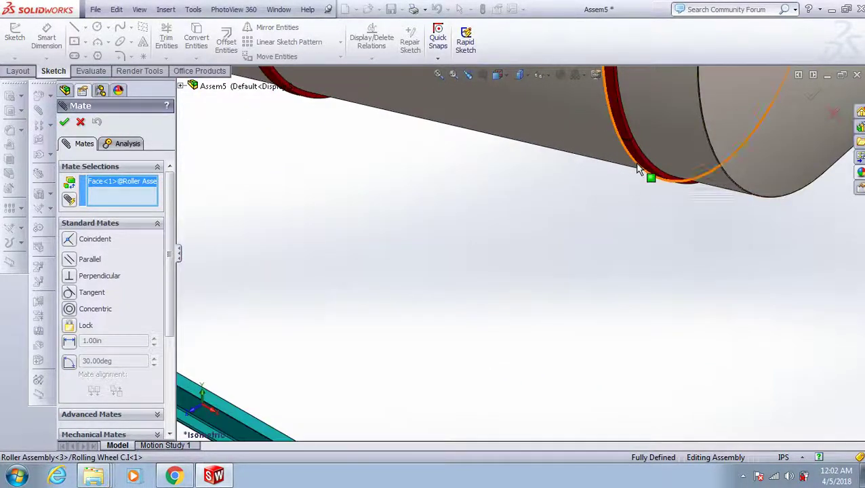
click(639, 169)
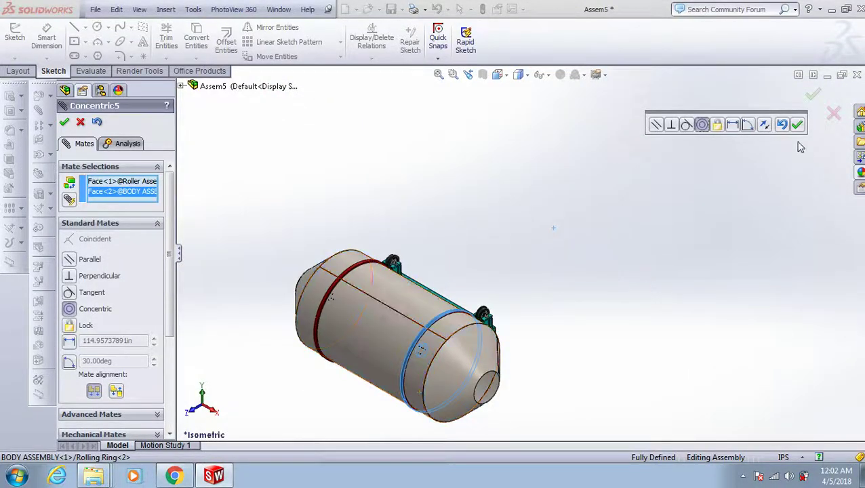
key(Return)
mouse_move(583, 315)
middle_down()
mouse_move(524, 328)
mouse_move(463, 276)
mouse_move(427, 363)
middle_up()
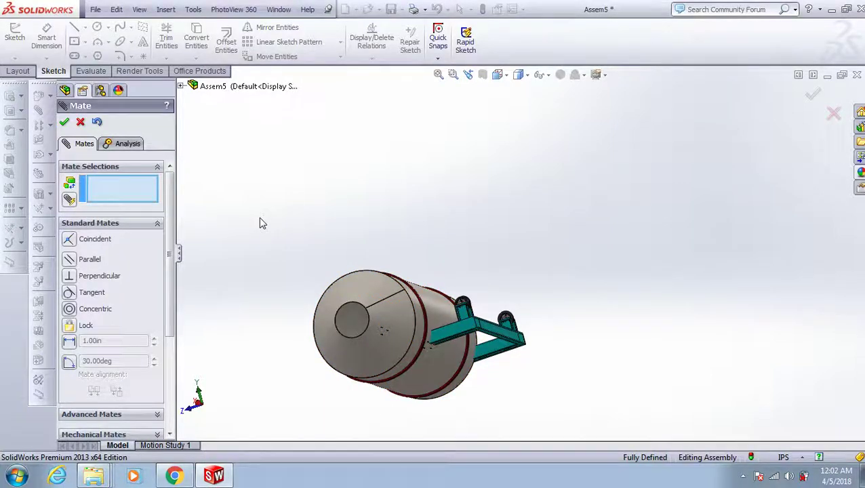
- Add a Tangent mate between the tank's rear red rolling ring and a roller wheel face
scroll(261, 222, down, 5)
middle_drag(259, 222, 397, 222)
scroll(402, 222, down, 2)
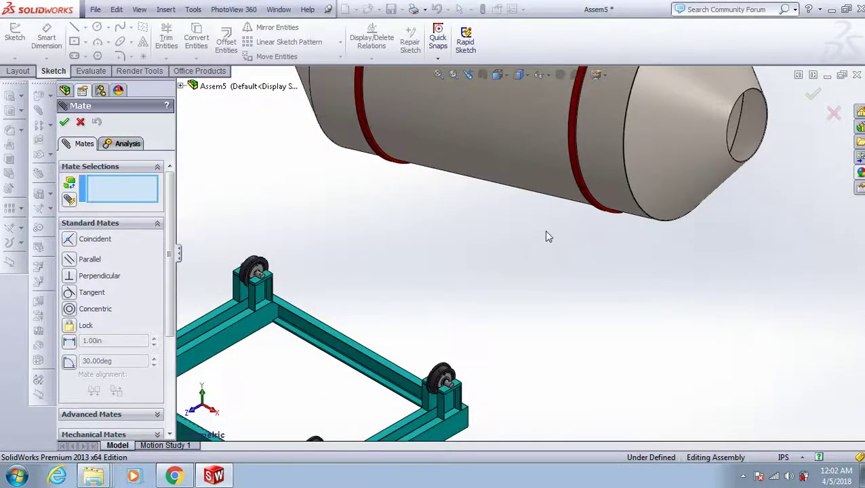
scroll(595, 207, down, 3)
click(587, 241)
scroll(579, 240, up, 2)
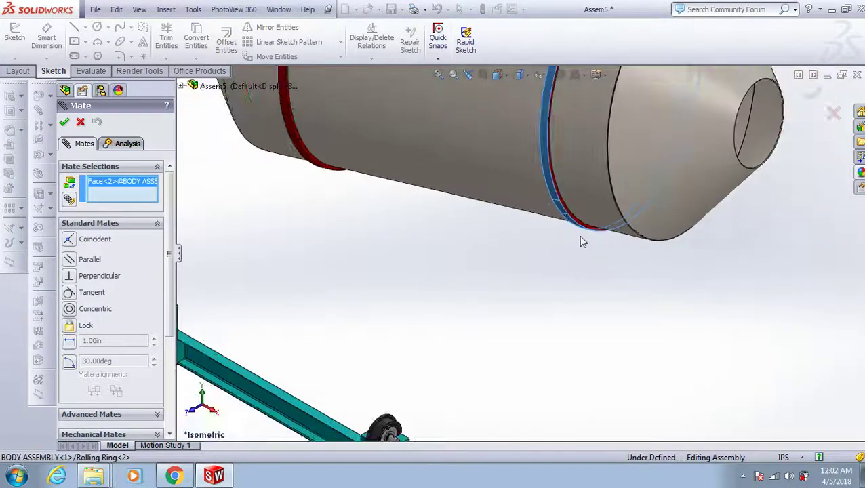
scroll(521, 276, up, 2)
scroll(441, 352, up, 2)
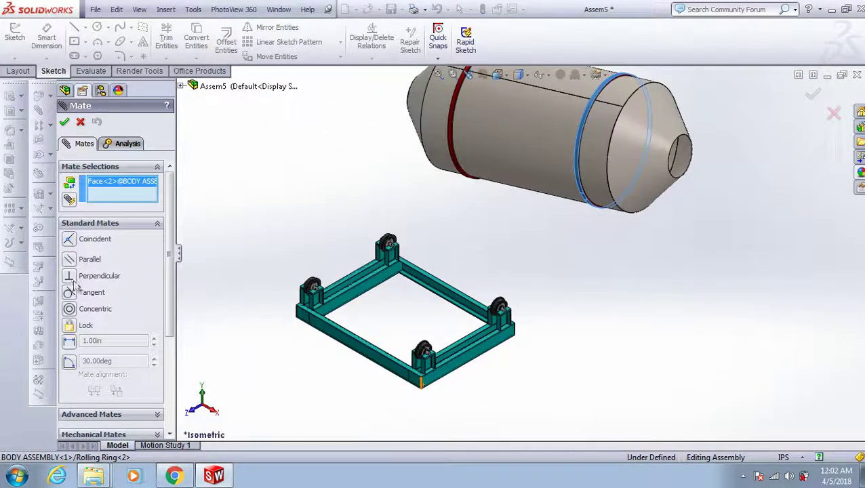
scroll(400, 366, down, 2)
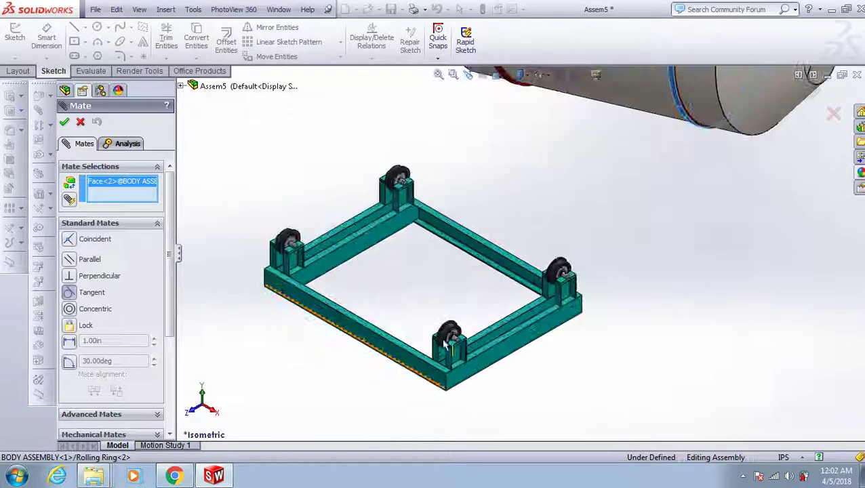
scroll(427, 343, down, 2)
scroll(474, 312, down, 2)
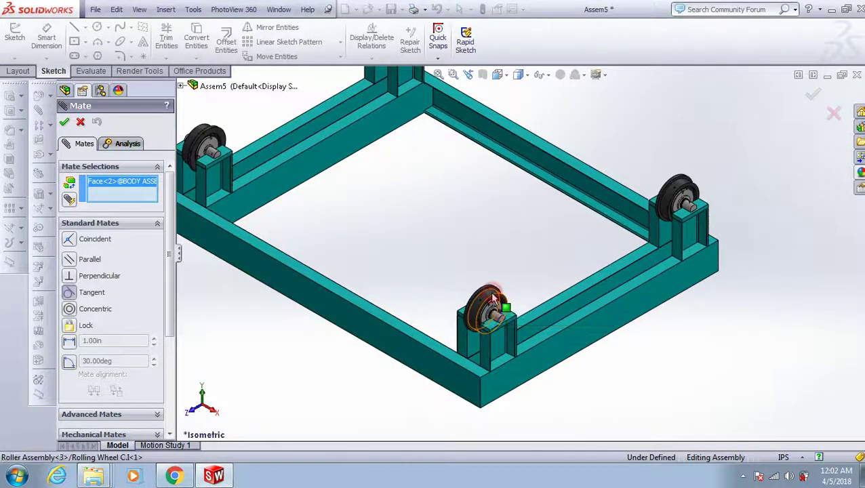
click(491, 304)
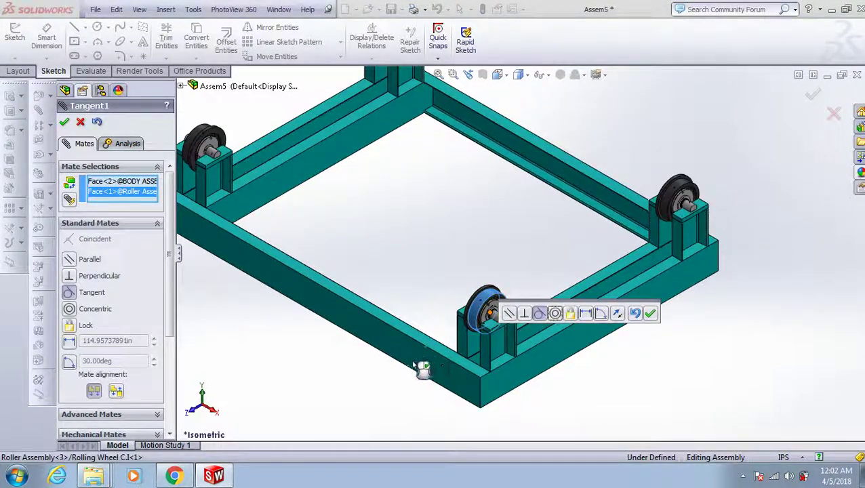
scroll(412, 372, up, 3)
scroll(415, 373, up, 3)
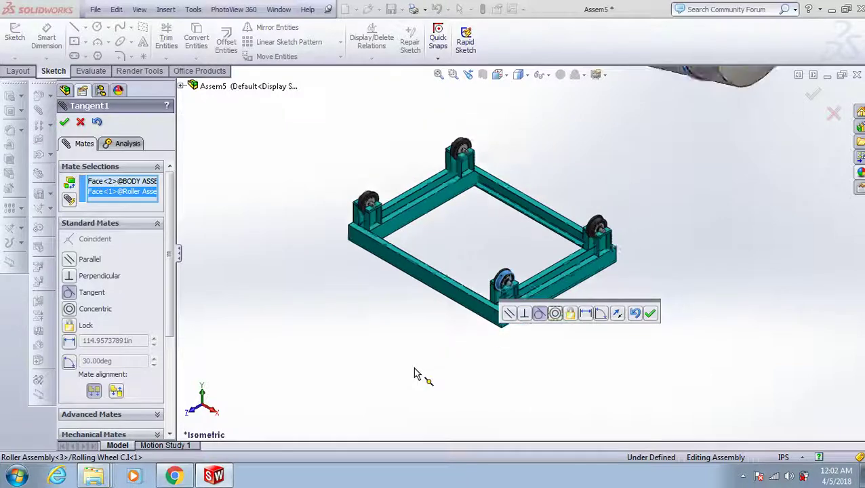
click(649, 319)
- Add a second Tangent mate on the second rolling ring's face and close the Mate manager
scroll(567, 207, down, 2)
scroll(569, 223, down, 2)
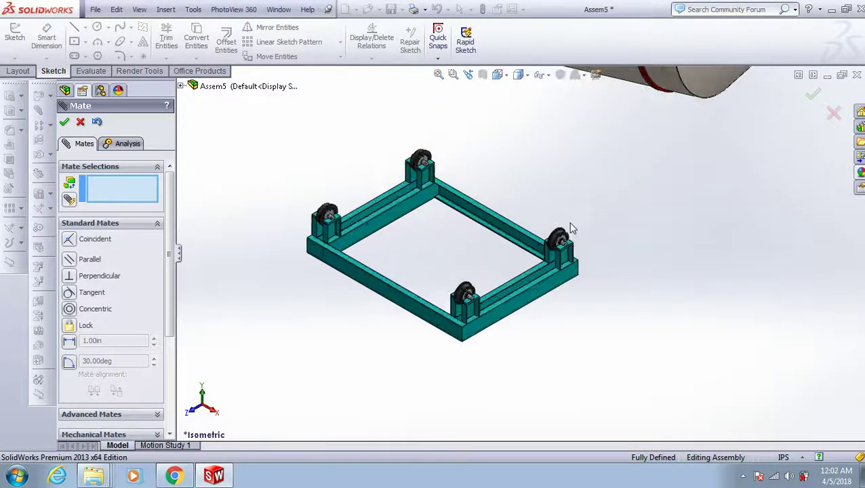
scroll(570, 226, down, 2)
scroll(556, 244, down, 2)
scroll(527, 265, down, 1)
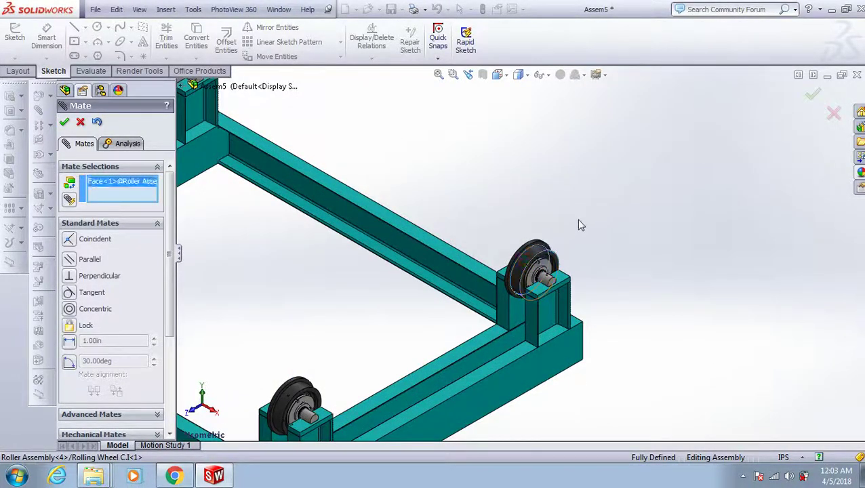
scroll(577, 221, up, 2)
scroll(573, 218, up, 1)
scroll(597, 244, up, 1)
scroll(631, 283, up, 1)
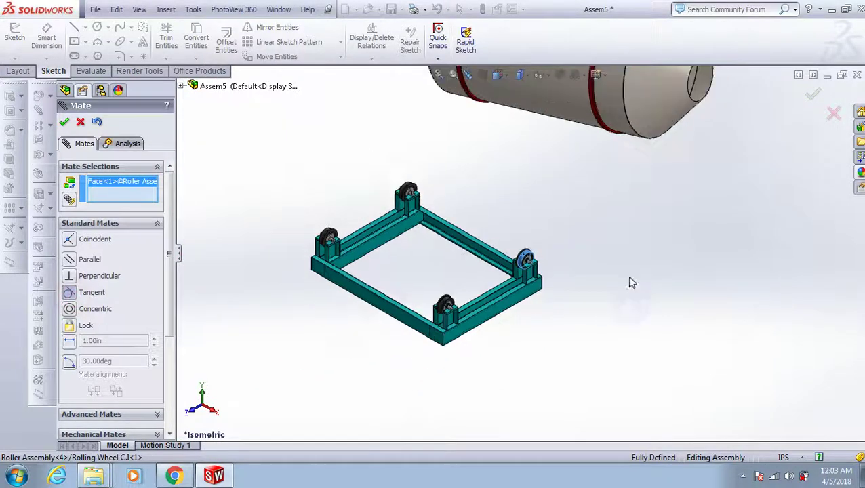
middle_drag(630, 283, 550, 196)
scroll(560, 179, down, 2)
scroll(566, 188, down, 2)
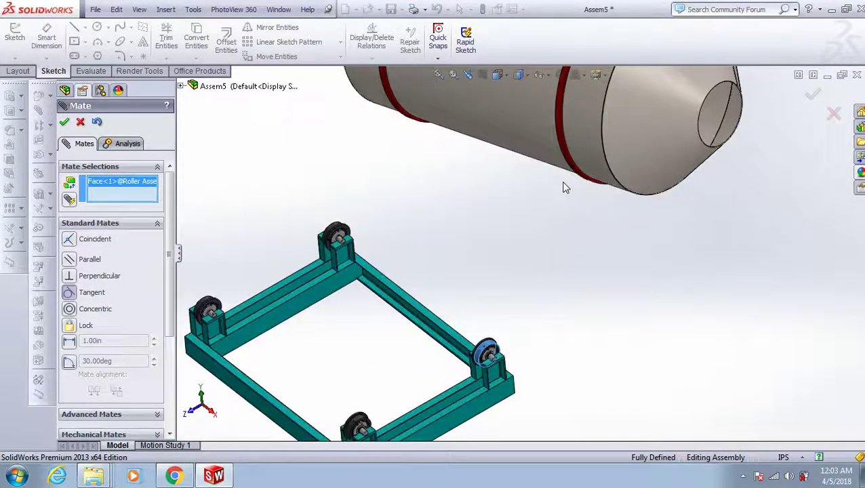
scroll(566, 188, down, 2)
click(566, 164)
scroll(533, 247, up, 2)
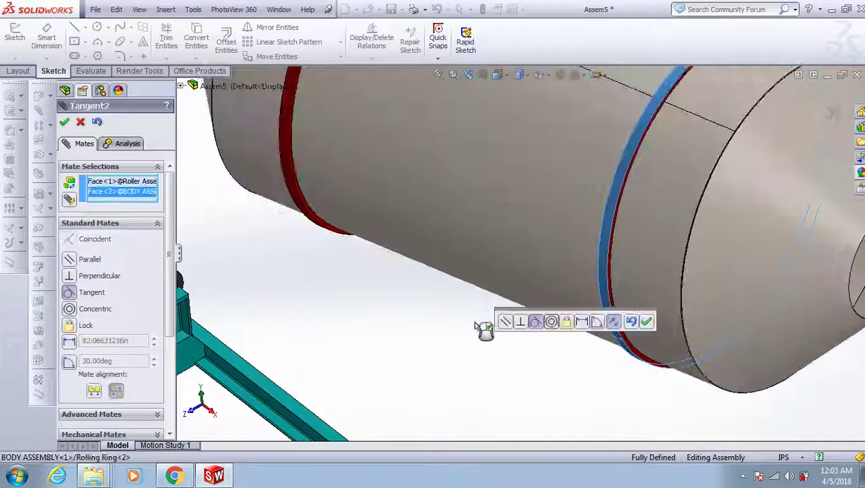
scroll(482, 334, up, 2)
scroll(479, 335, up, 2)
scroll(479, 334, up, 2)
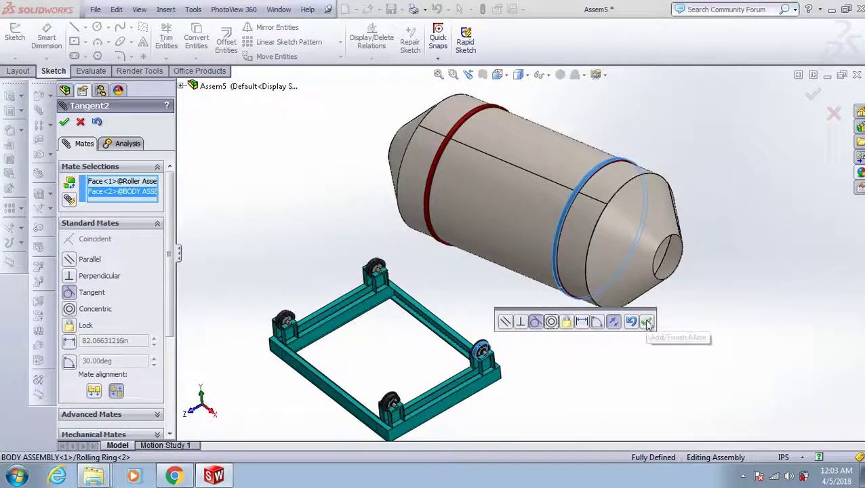
click(648, 322)
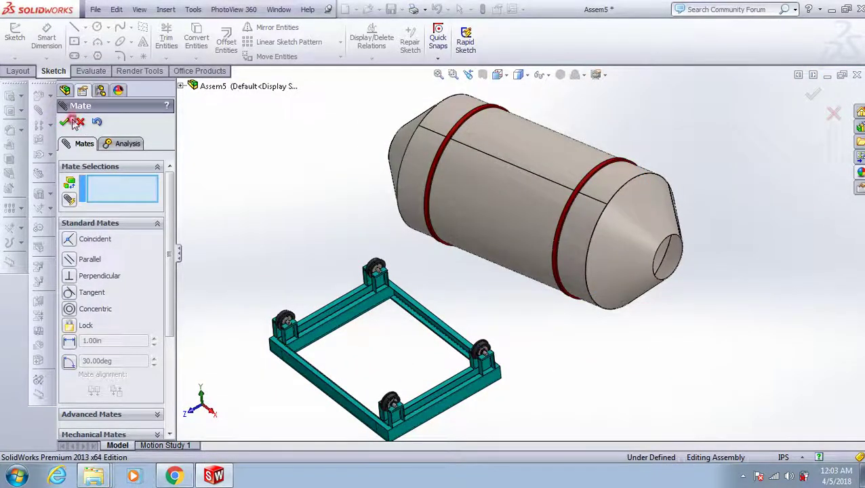
click(66, 122)
- In Right view, drag the tank down onto the frame's roller wheels
click(498, 75)
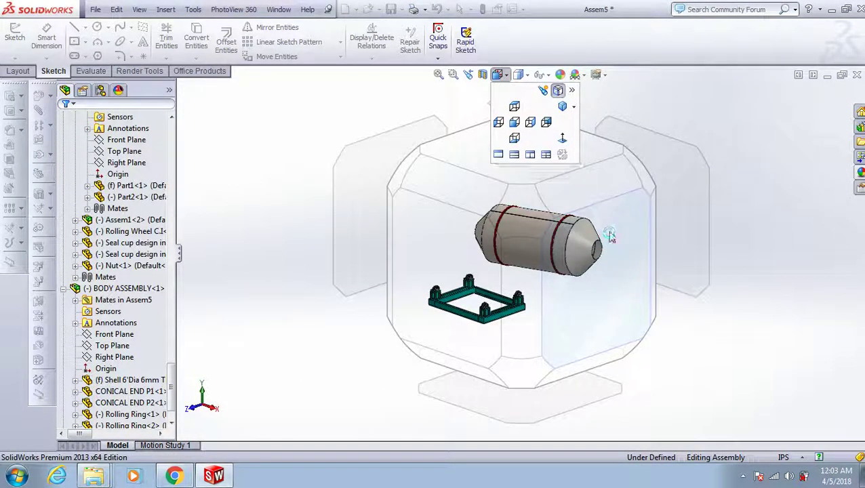
click(610, 235)
click(628, 227)
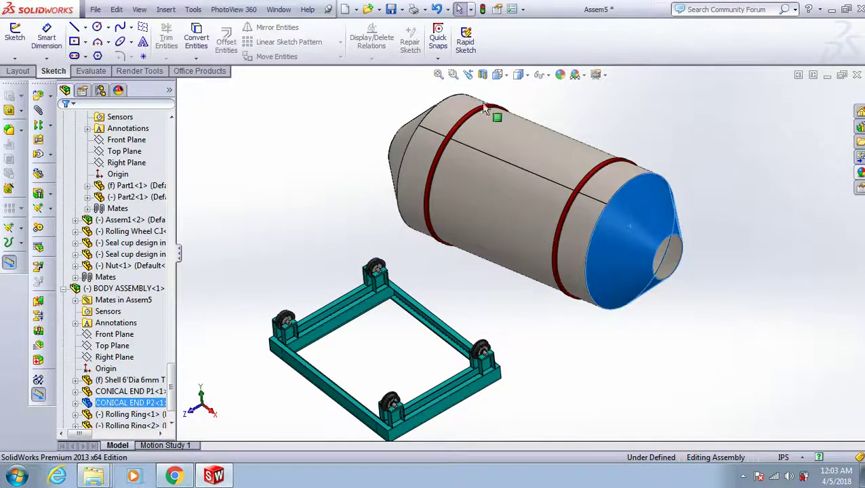
click(498, 74)
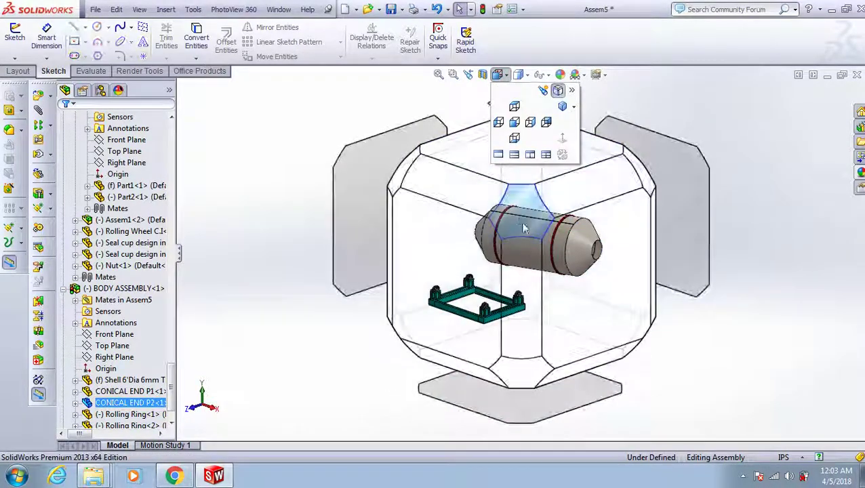
click(611, 262)
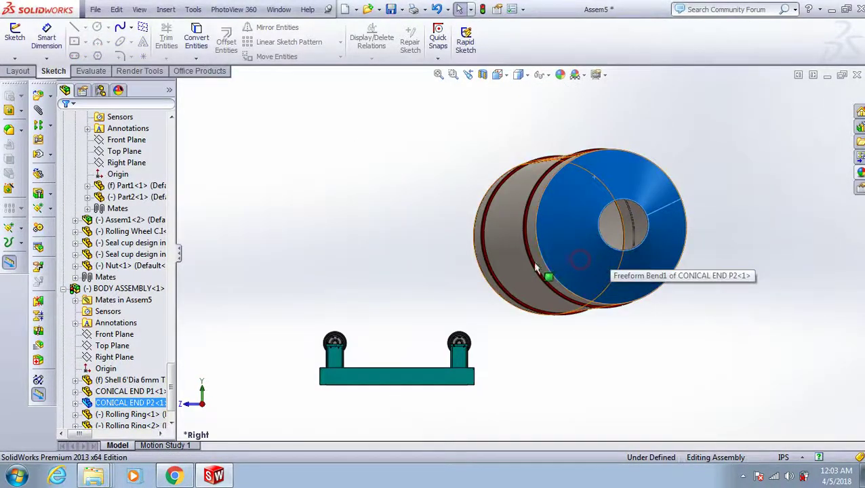
mouse_move(535, 268)
mouse_down()
mouse_move(281, 270)
mouse_move(234, 240)
mouse_move(321, 203)
mouse_move(351, 207)
mouse_move(251, 193)
mouse_move(187, 214)
mouse_move(232, 283)
mouse_up()
click(226, 270)
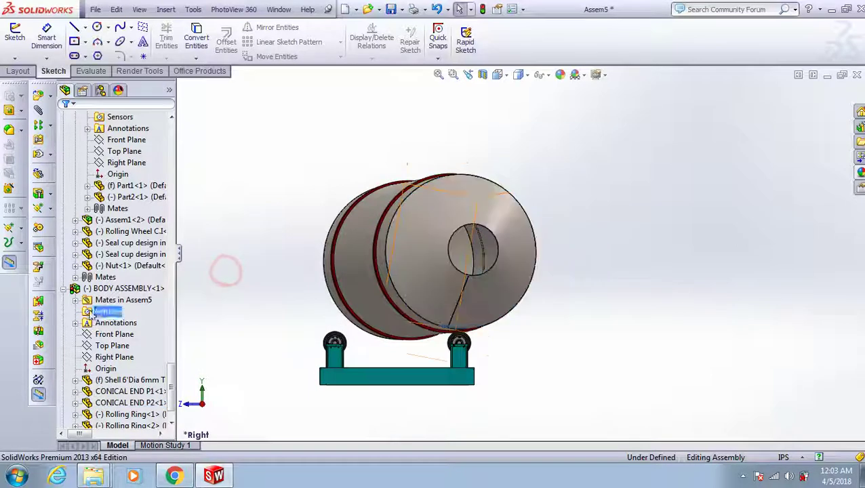
- Delete the Tangent1 and Tangent2 mates from the Mates folder
click(62, 290)
click(63, 415)
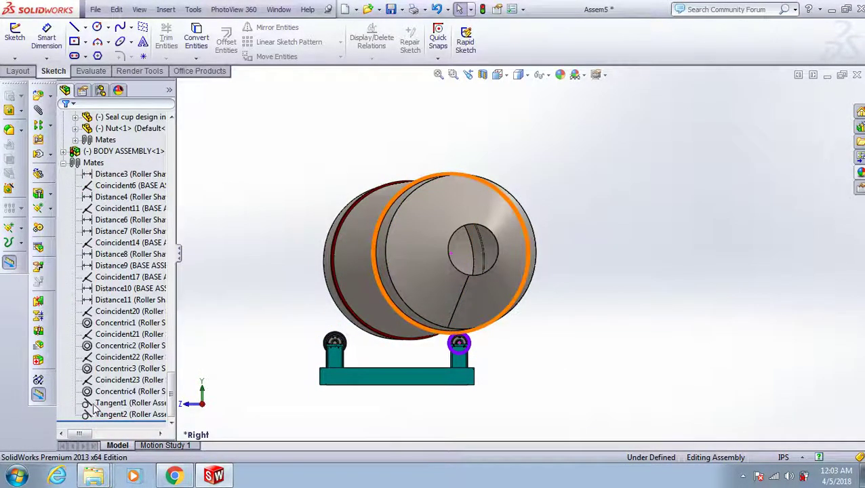
click(94, 410)
key(Delete)
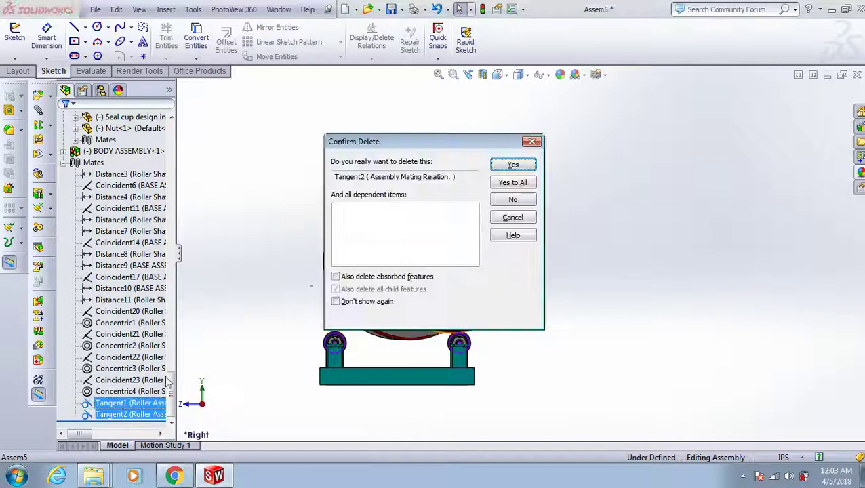
click(513, 183)
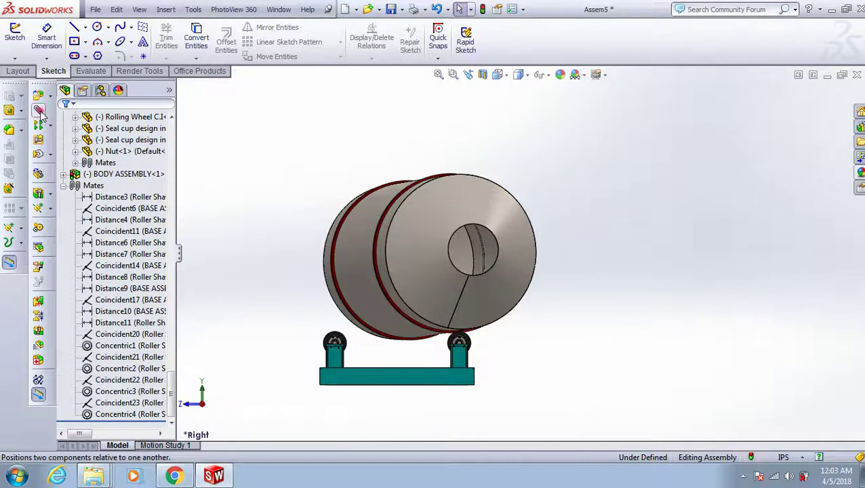
- Select the red rolling ring's face as the first mate entity
scroll(324, 274, down, 3)
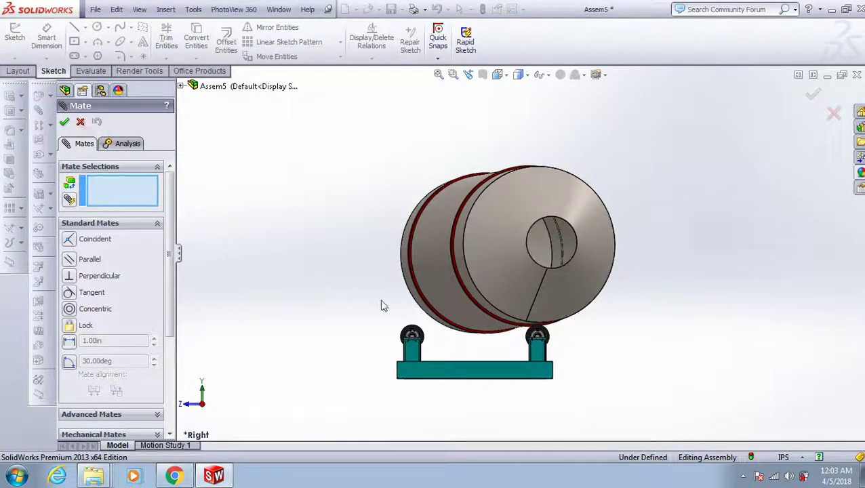
scroll(474, 298, down, 5)
mouse_move(483, 270)
middle_down()
mouse_move(562, 305)
mouse_move(501, 293)
mouse_move(453, 264)
middle_up()
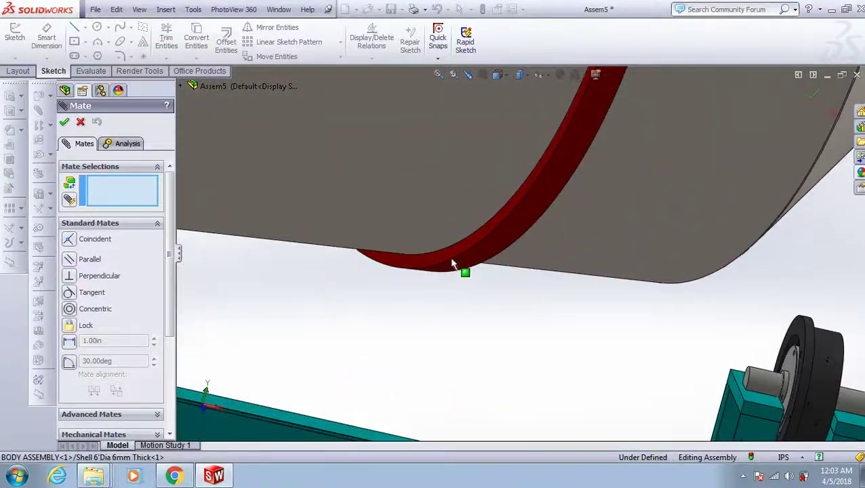
click(446, 257)
scroll(463, 276, up, 3)
scroll(517, 305, up, 2)
- Pair it with the roller wheel's side face as a Coincident mate and close Mate
mouse_move(518, 306)
middle_down()
mouse_move(499, 299)
mouse_move(466, 328)
middle_up()
scroll(474, 319, up, 2)
scroll(515, 299, up, 3)
scroll(536, 271, up, 2)
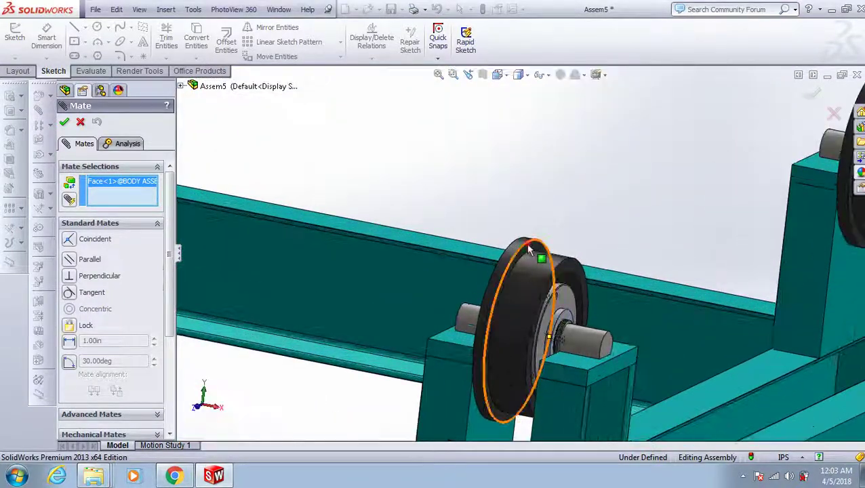
click(530, 249)
click(530, 249)
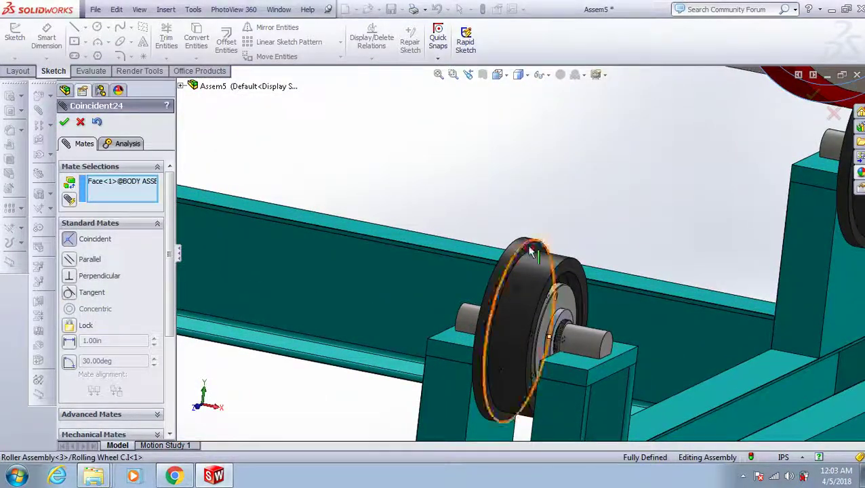
click(530, 251)
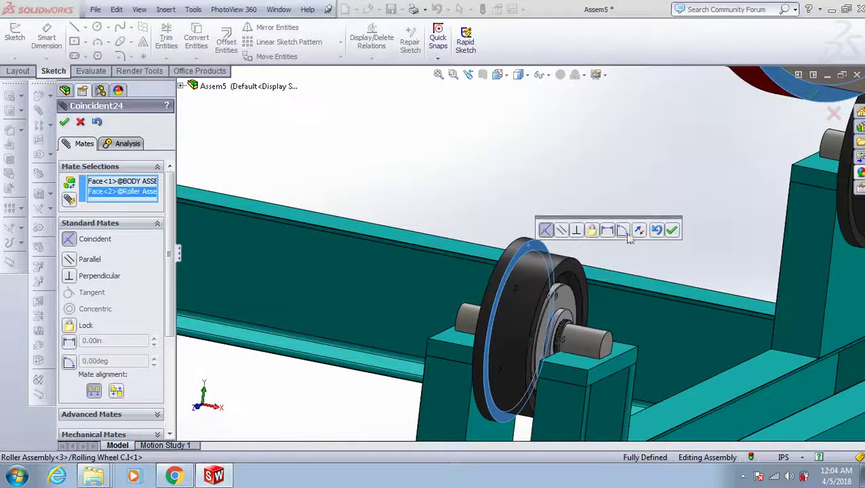
click(673, 231)
scroll(672, 233, down, 3)
scroll(663, 230, down, 2)
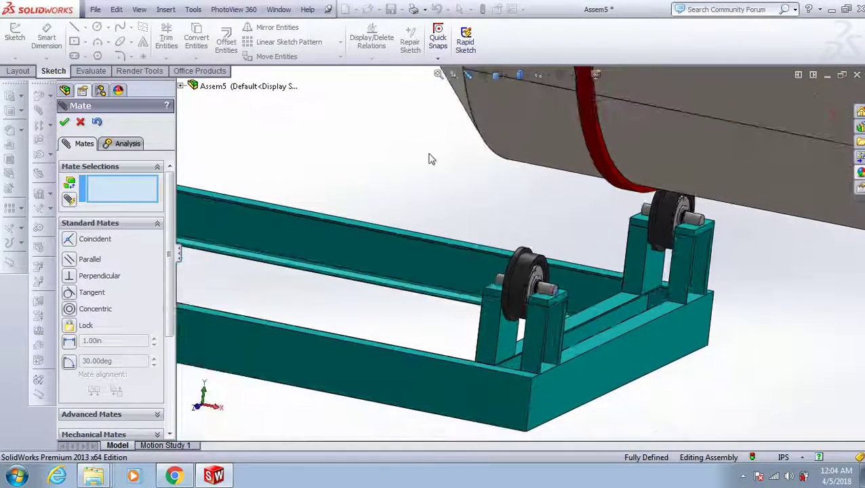
scroll(474, 204, down, 1)
click(64, 122)
- Switch to Top view and try dragging the tank shell over the frame
click(501, 75)
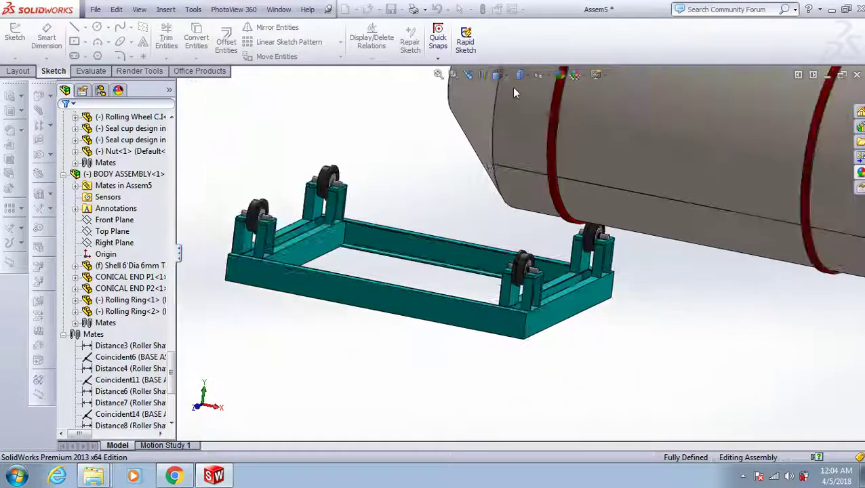
click(463, 156)
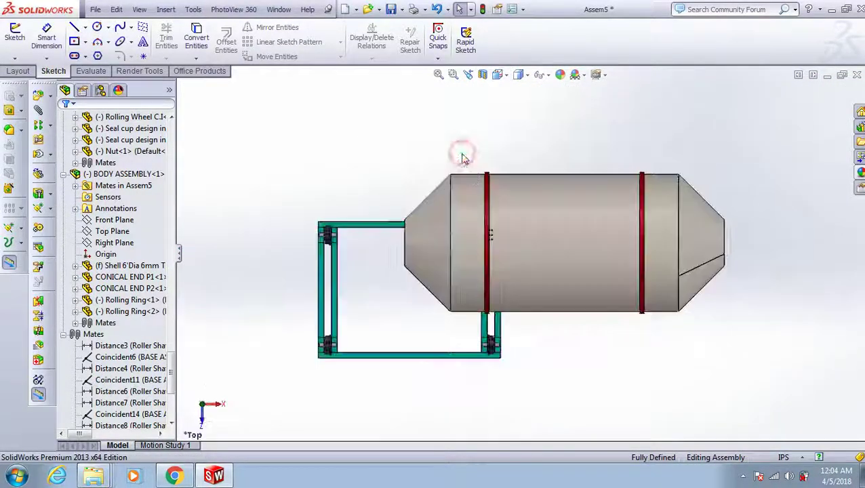
mouse_move(488, 220)
mouse_down()
mouse_move(374, 222)
mouse_move(378, 233)
mouse_move(374, 177)
mouse_up()
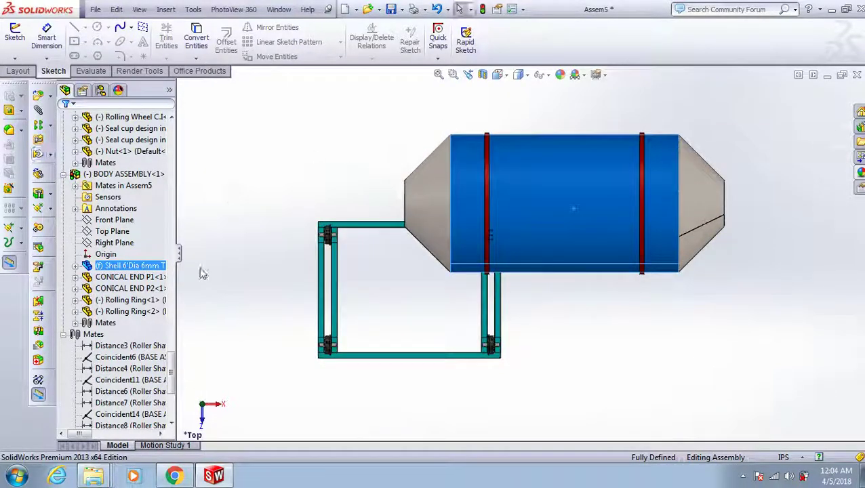
- Delete the Coincident24 mate from the Mates folder
scroll(170, 384, down, 5)
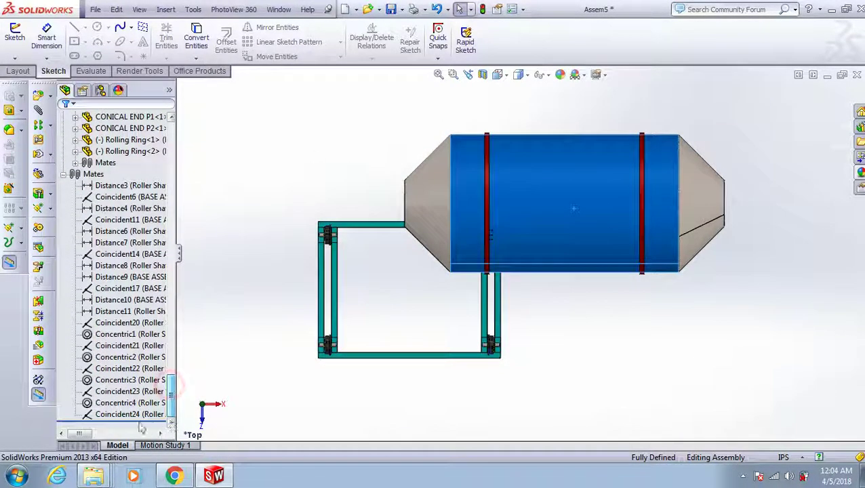
click(135, 415)
key(Delete)
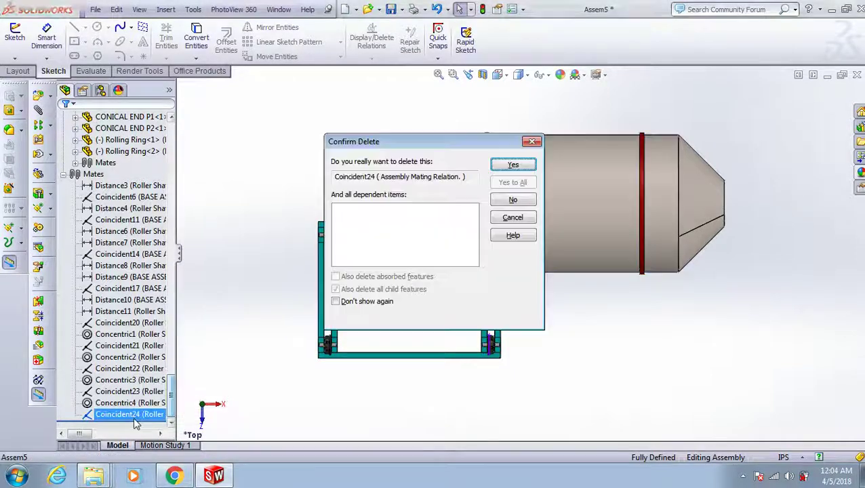
key(Return)
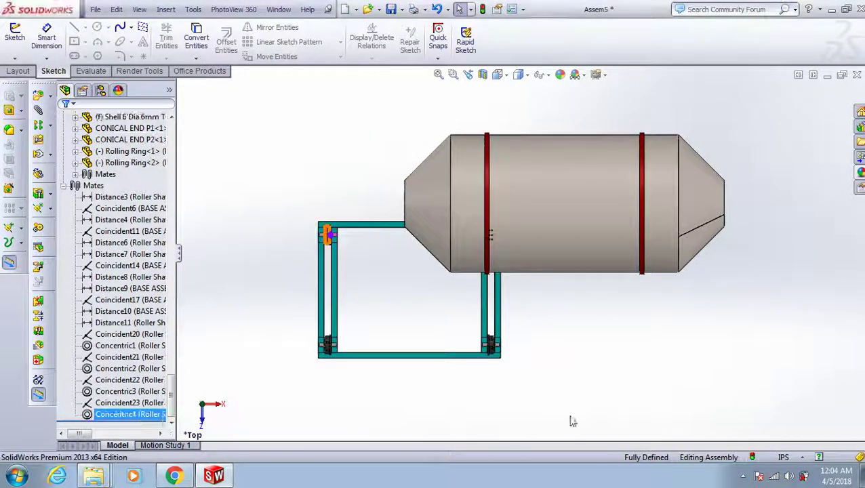
- Drag the tank down onto the teal roller frame and orbit to look down on it
drag(581, 227, 505, 395)
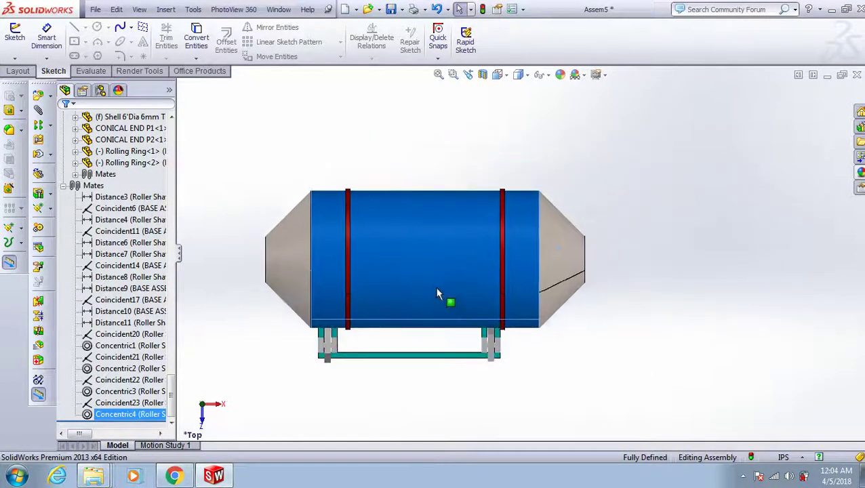
click(512, 400)
middle_drag(512, 400, 568, 381)
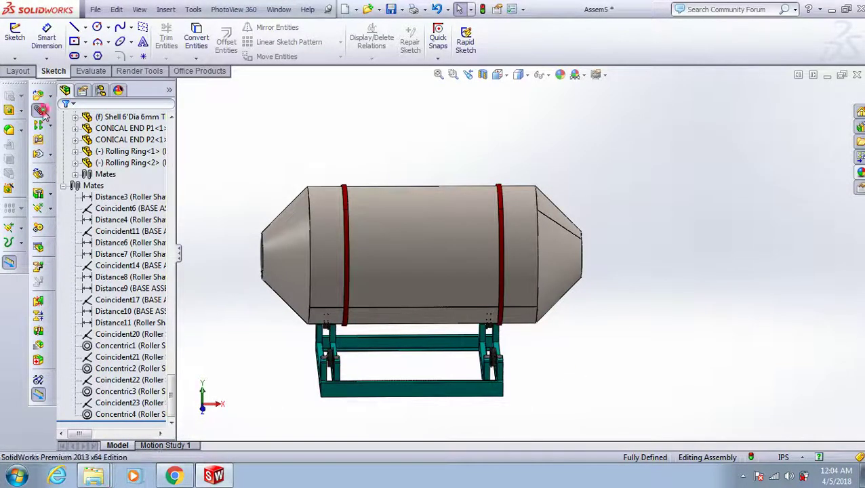
- Add a Coincident mate between the red rolling ring face and the front roller wheel face
key(m)
scroll(512, 339, down, 5)
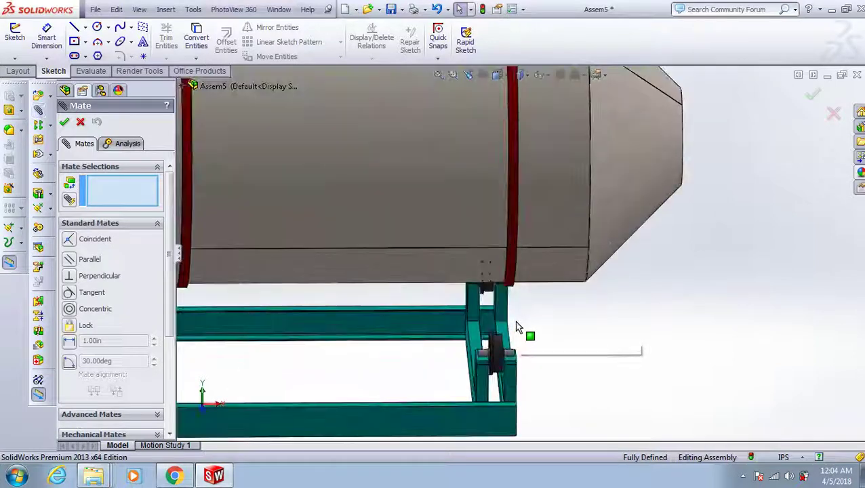
scroll(500, 258, down, 2)
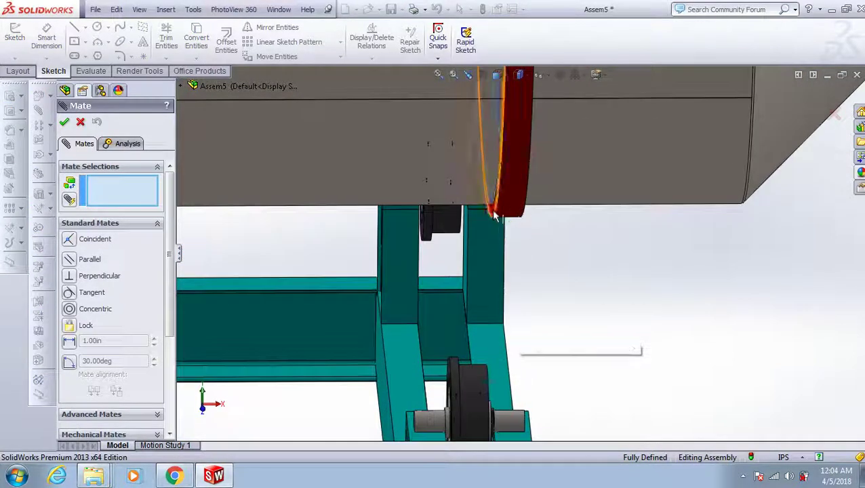
click(496, 215)
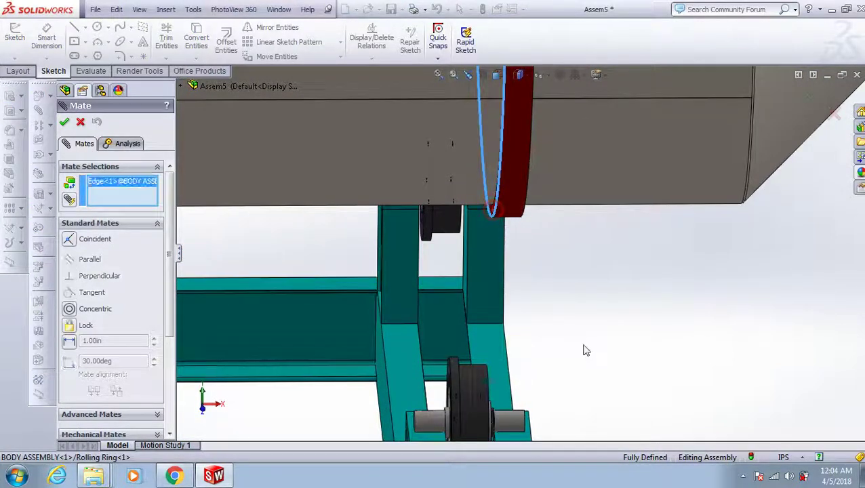
click(491, 217)
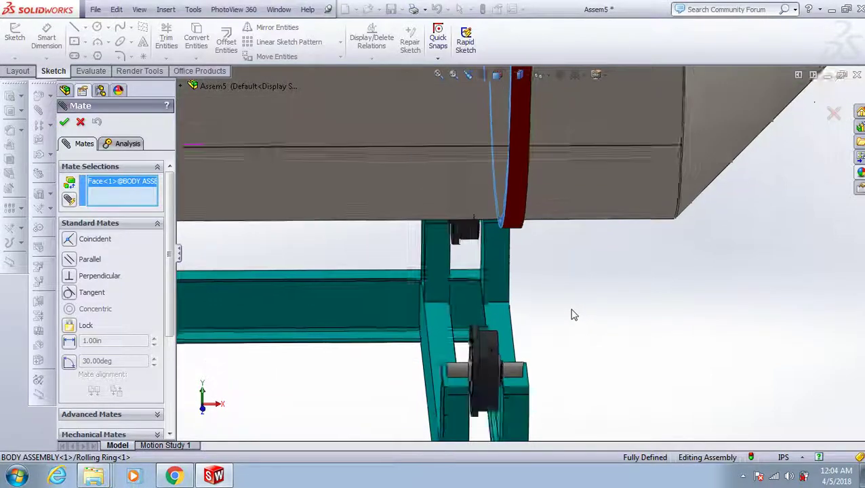
middle_drag(570, 313, 556, 302)
scroll(423, 309, down, 3)
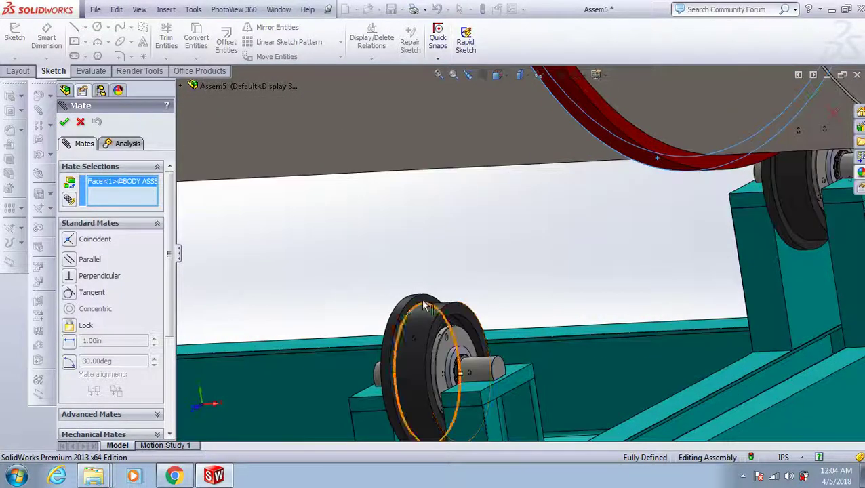
click(422, 303)
click(420, 299)
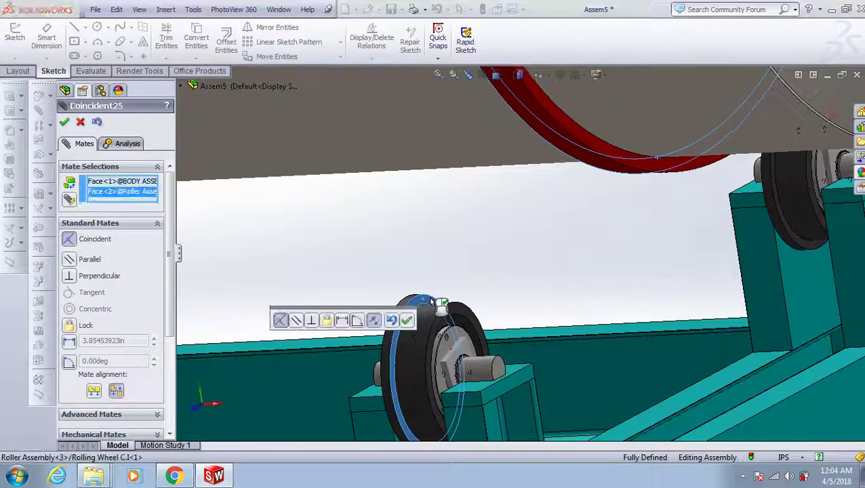
click(405, 319)
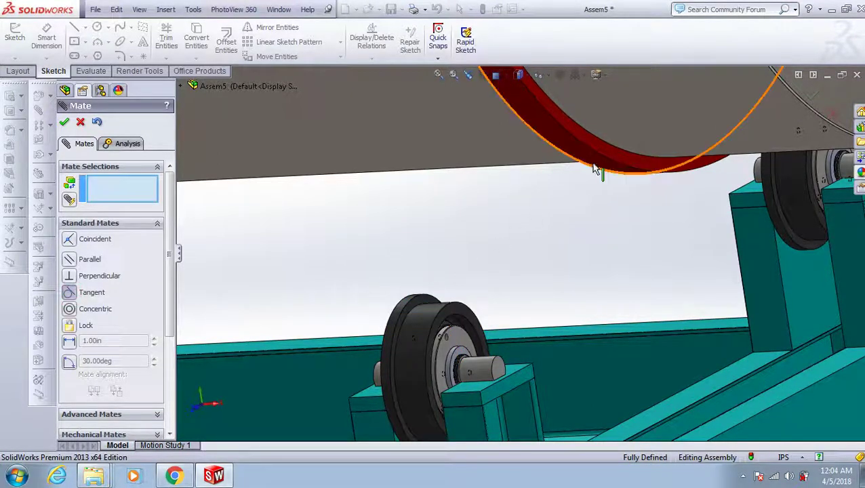
- Mate the rolling ring's curved face against a roller wheel rim
click(573, 194)
click(432, 315)
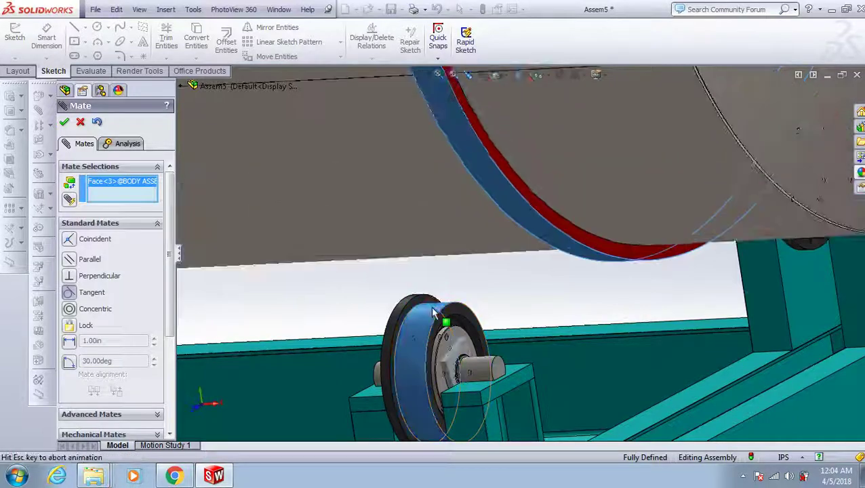
key(Return)
scroll(468, 278, up, 2)
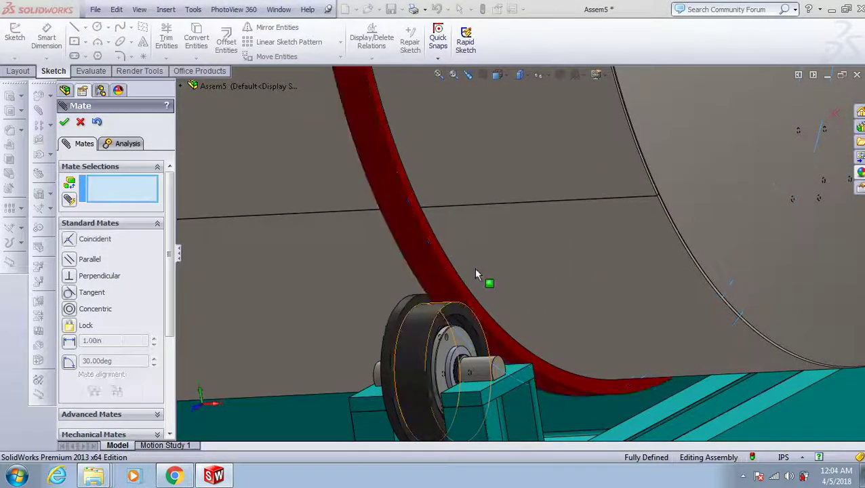
scroll(478, 264, up, 2)
scroll(505, 254, up, 2)
scroll(529, 243, up, 2)
- Add a Tangent mate between the ring's outer face and the right roller wheel rim
middle_drag(532, 237, 463, 255)
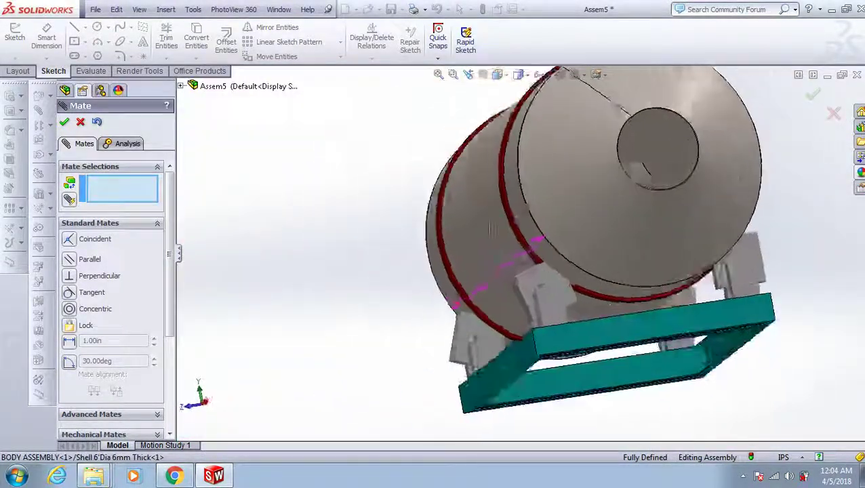
scroll(752, 254, down, 3)
scroll(746, 258, down, 2)
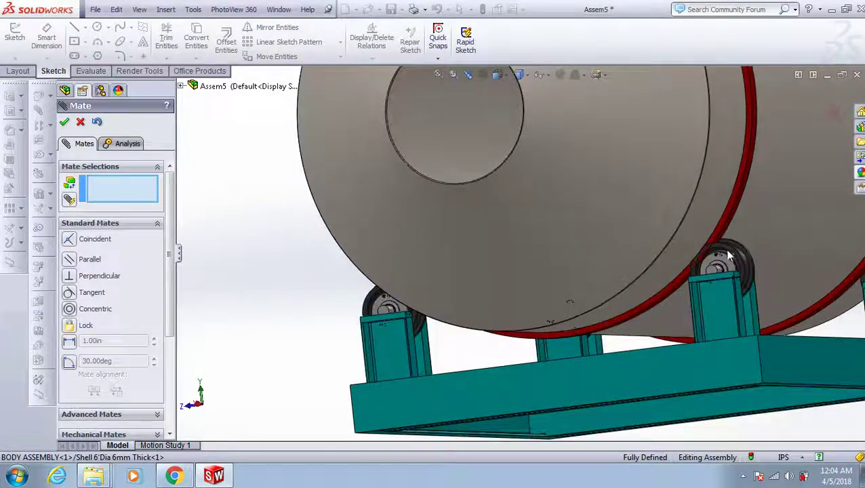
scroll(652, 311, down, 2)
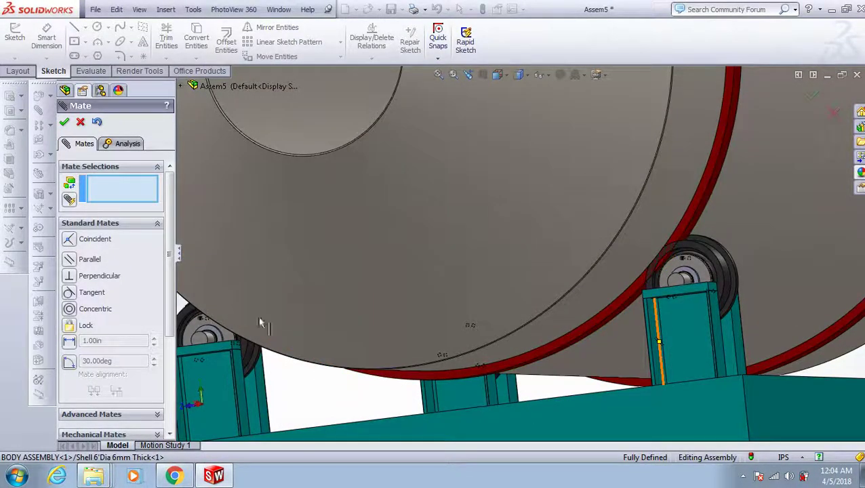
click(699, 219)
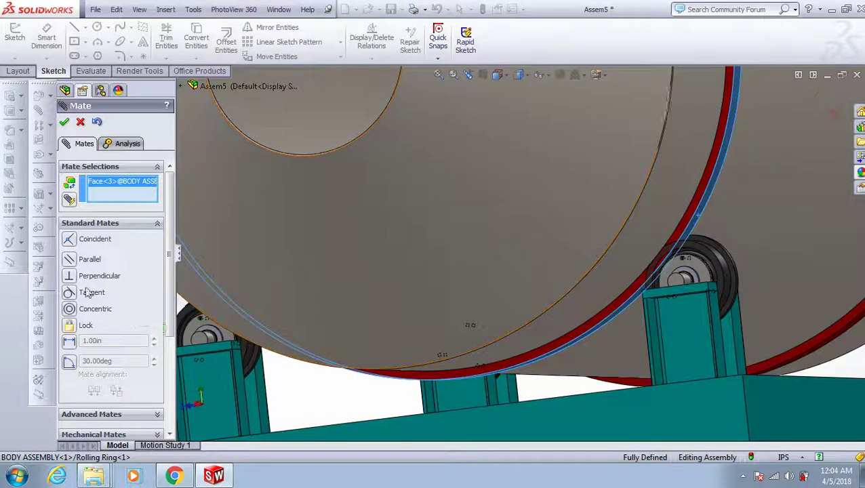
click(730, 271)
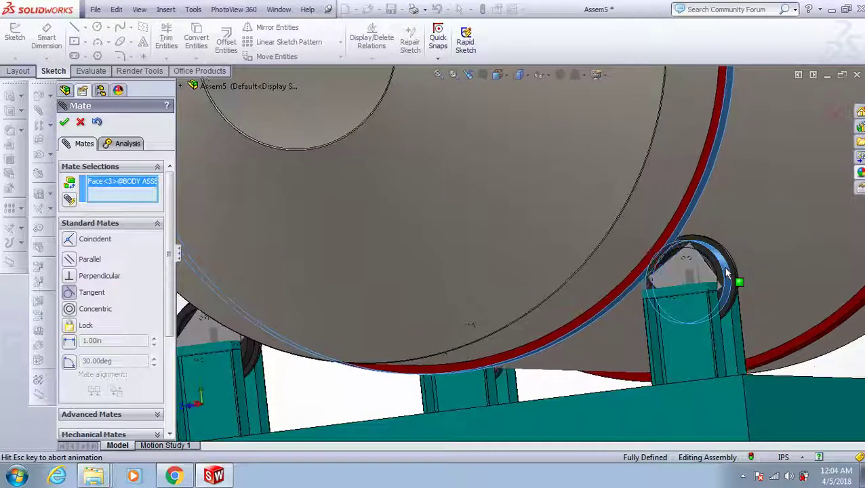
click(852, 287)
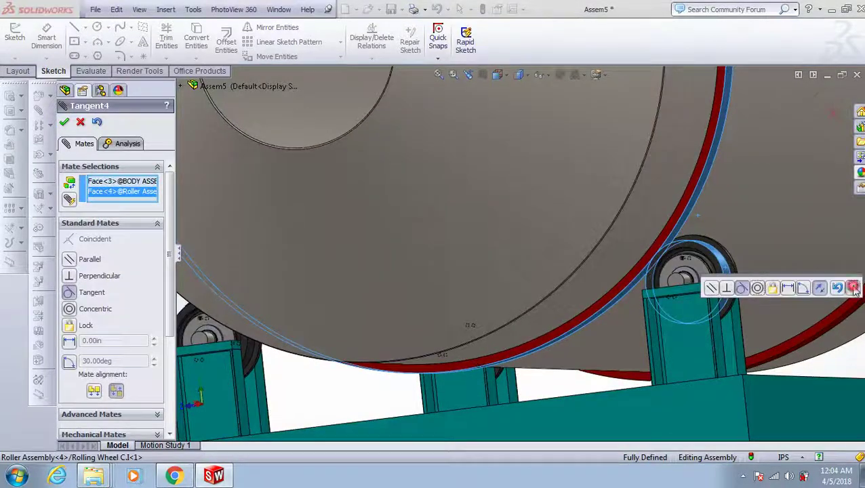
- Finish mating, switch the tank assembly to isometric view, and zoom out to see it whole
click(813, 94)
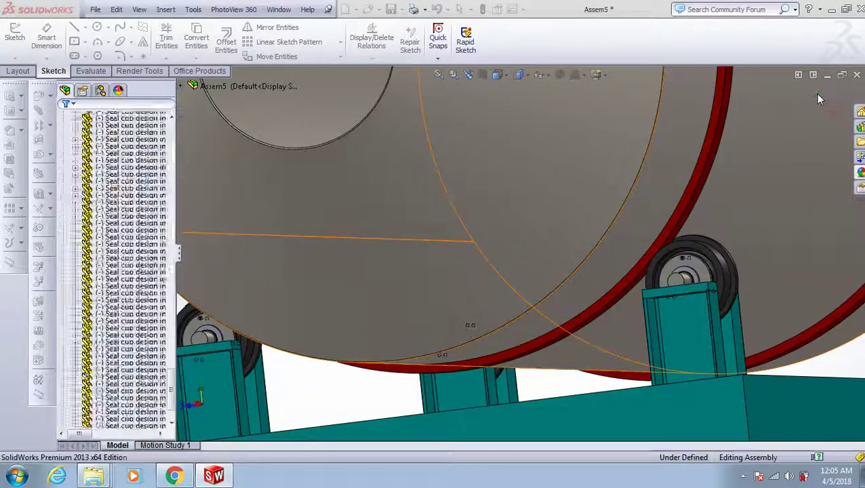
click(502, 78)
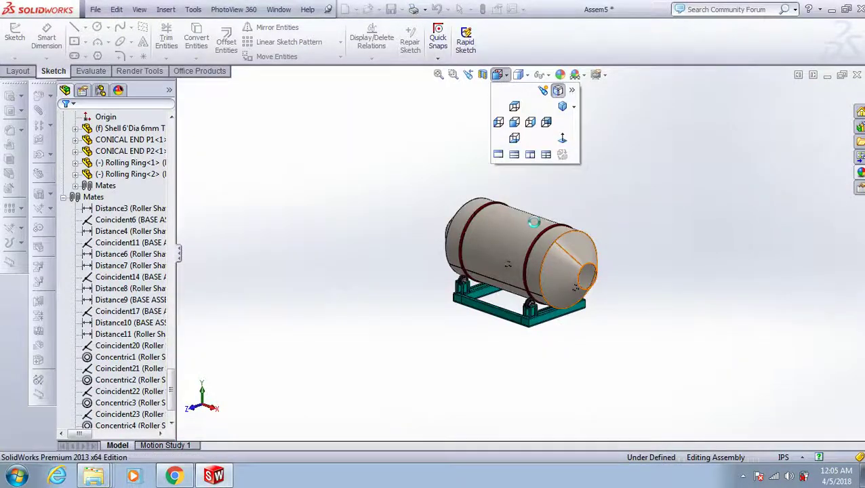
click(534, 218)
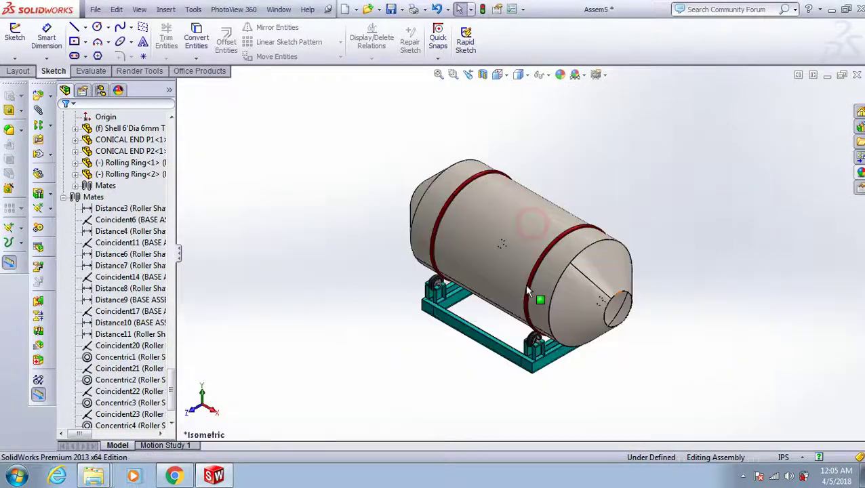
click(500, 256)
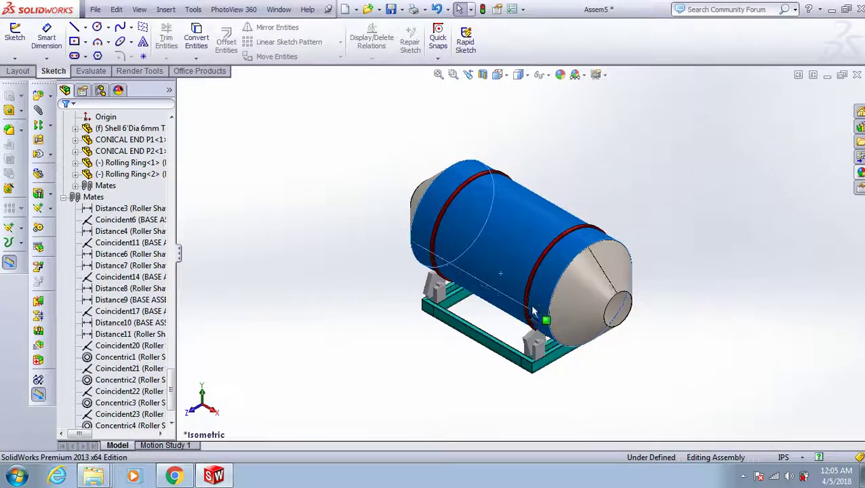
scroll(528, 309, down, 2)
scroll(509, 316, down, 2)
scroll(478, 307, down, 2)
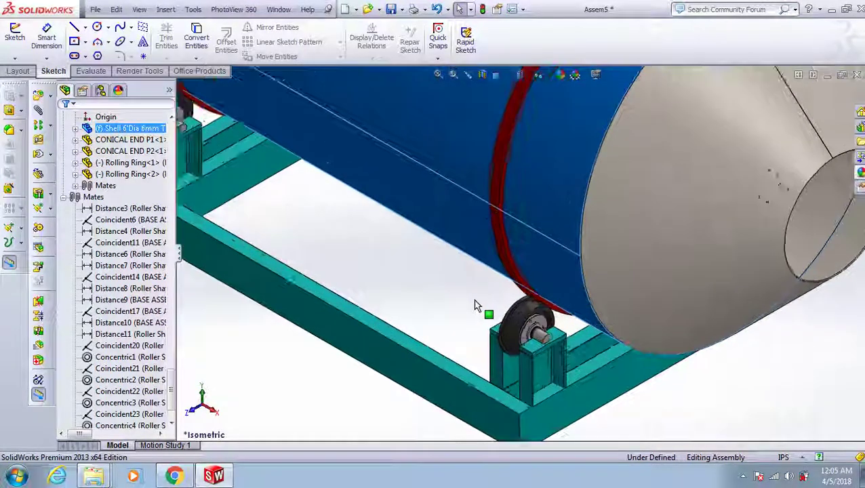
scroll(474, 307, down, 1)
click(472, 291)
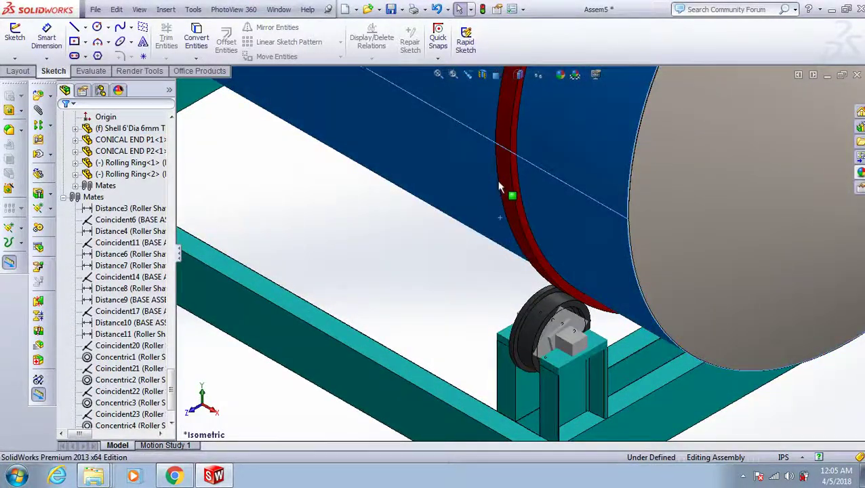
click(497, 180)
click(485, 276)
- Show the assembly in front view, zoomed in, with both red rings resting on the rollers
scroll(465, 295, up, 3)
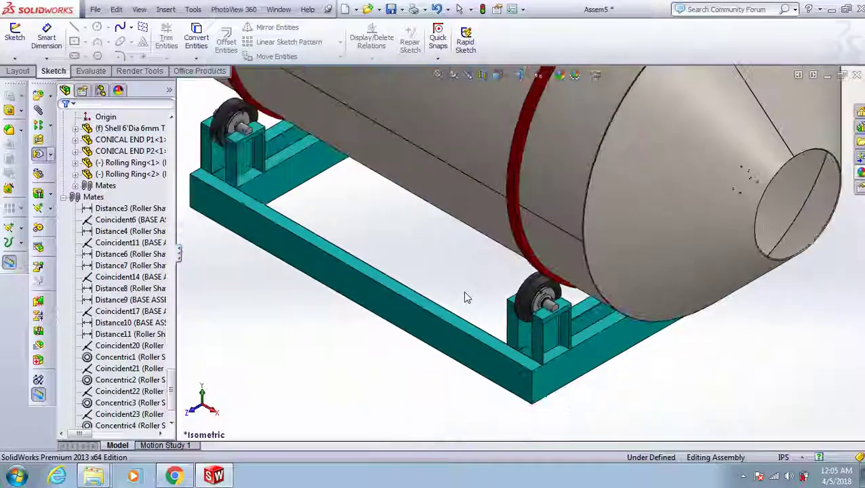
scroll(458, 285, up, 2)
scroll(453, 261, up, 2)
scroll(475, 203, up, 2)
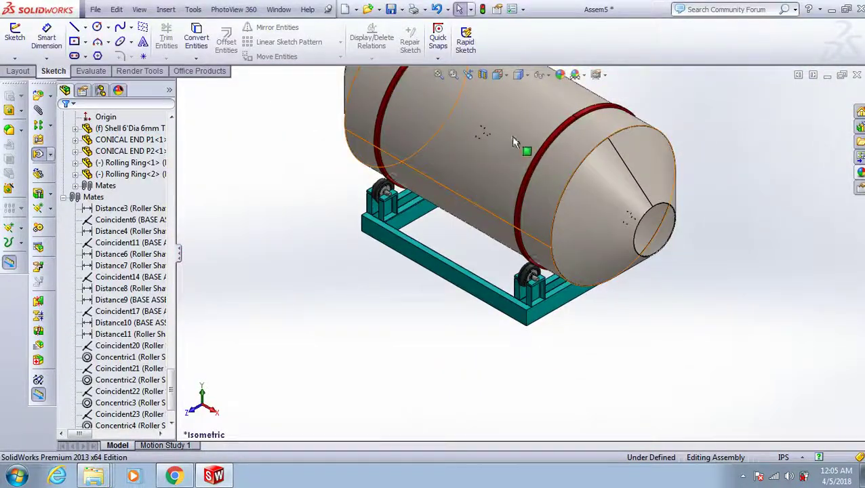
scroll(513, 141, up, 2)
scroll(502, 78, up, 2)
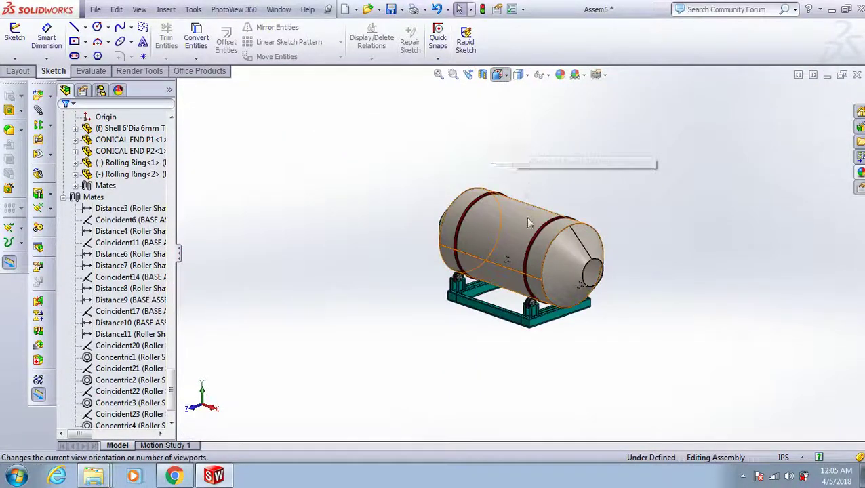
click(498, 75)
click(488, 254)
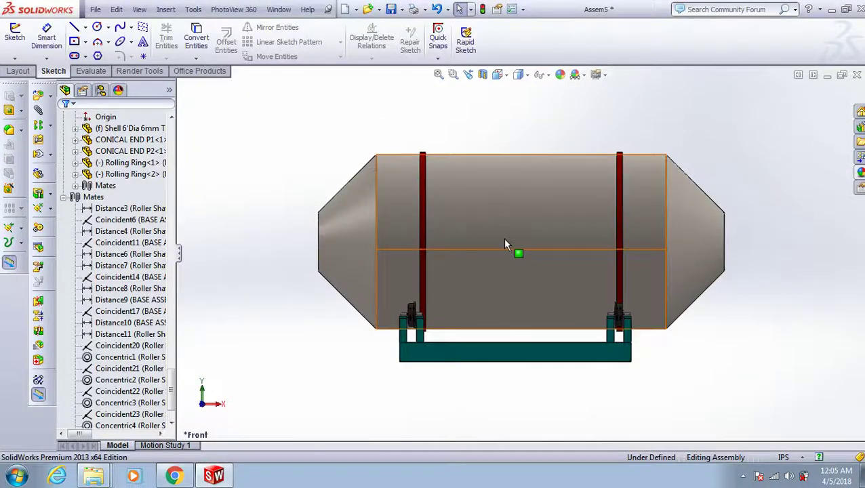
scroll(503, 241, down, 2)
scroll(498, 245, down, 2)
scroll(505, 285, up, 2)
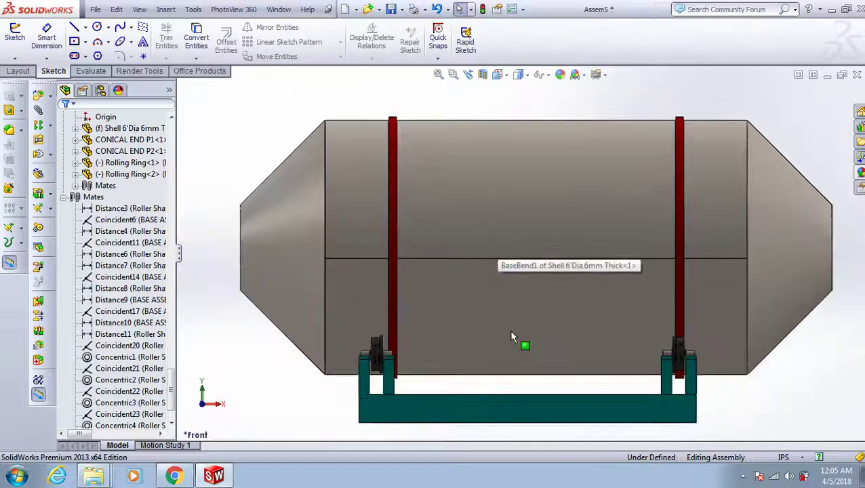
click(527, 376)
click(766, 400)
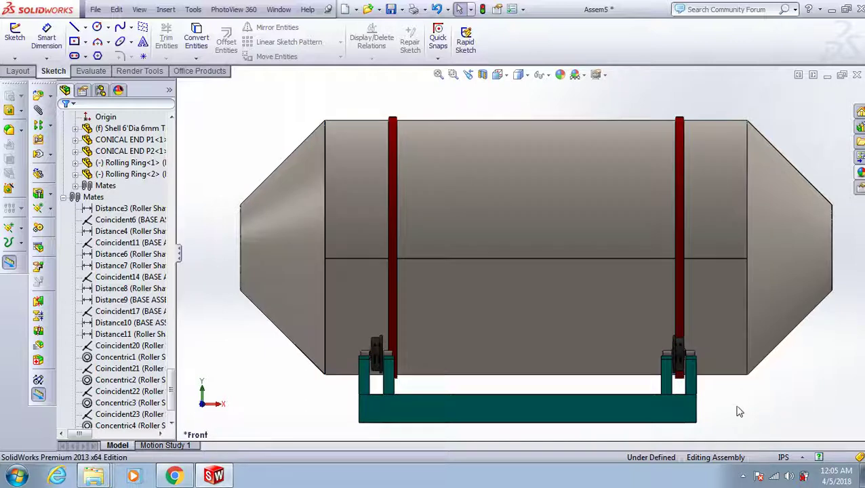
- Return to isometric view and zoom in on the conical end and the roller wheels
click(497, 74)
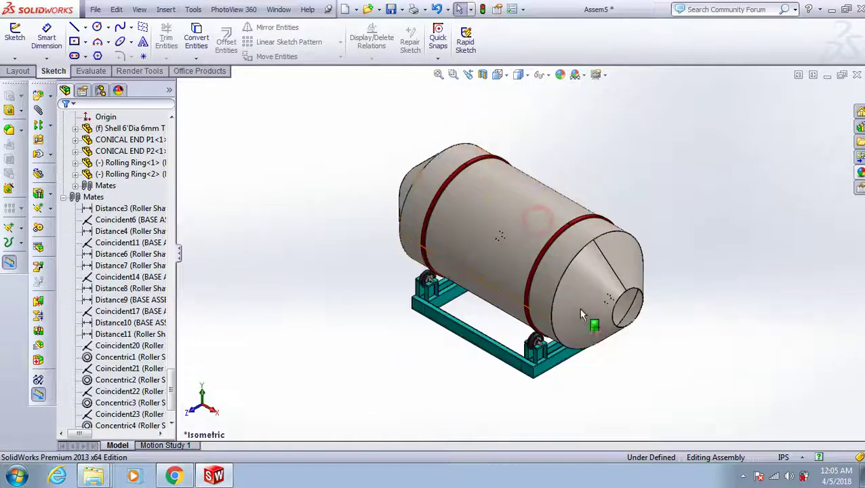
scroll(624, 293, down, 3)
scroll(625, 292, down, 3)
scroll(623, 288, down, 3)
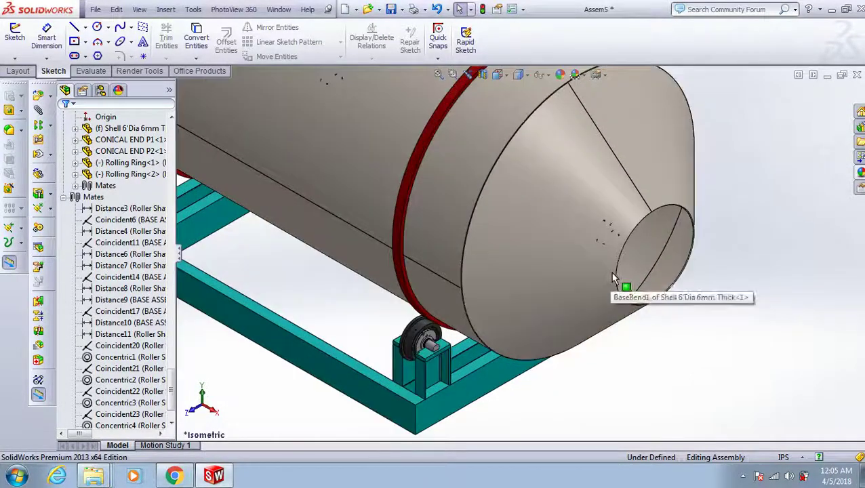
scroll(284, 224, up, 3)
scroll(298, 223, down, 1)
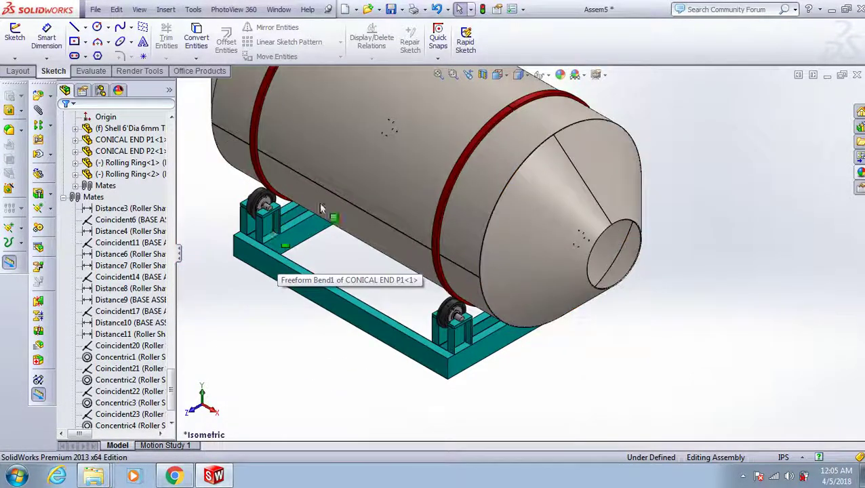
scroll(316, 190, down, 1)
scroll(312, 183, down, 2)
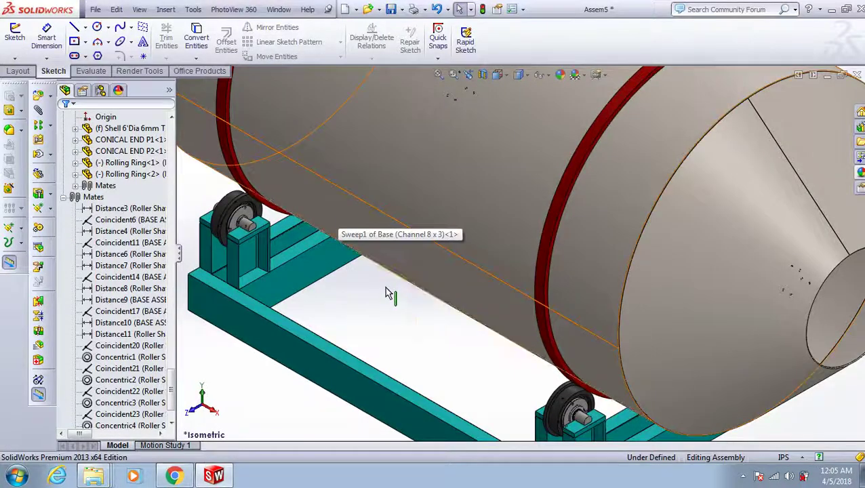
scroll(390, 298, up, 1)
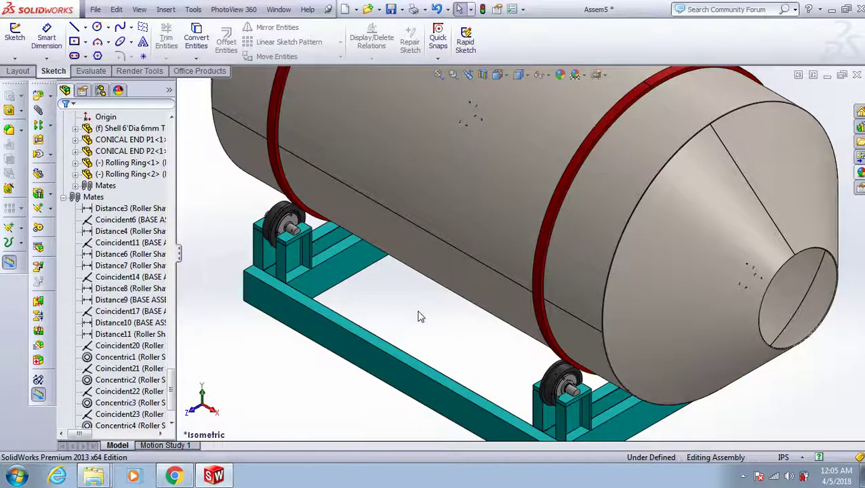
click(506, 211)
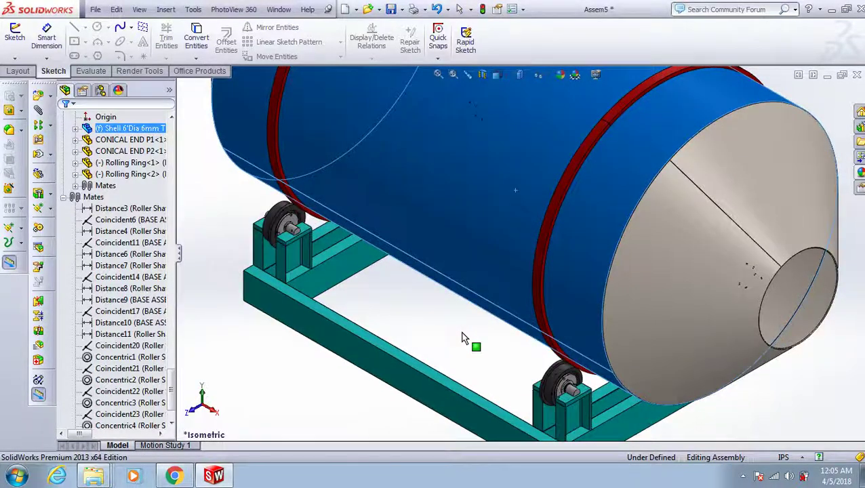
- Launch Icecream Screen Recorder from the desktop and bring the SolidWorks assembly back into view
click(832, 11)
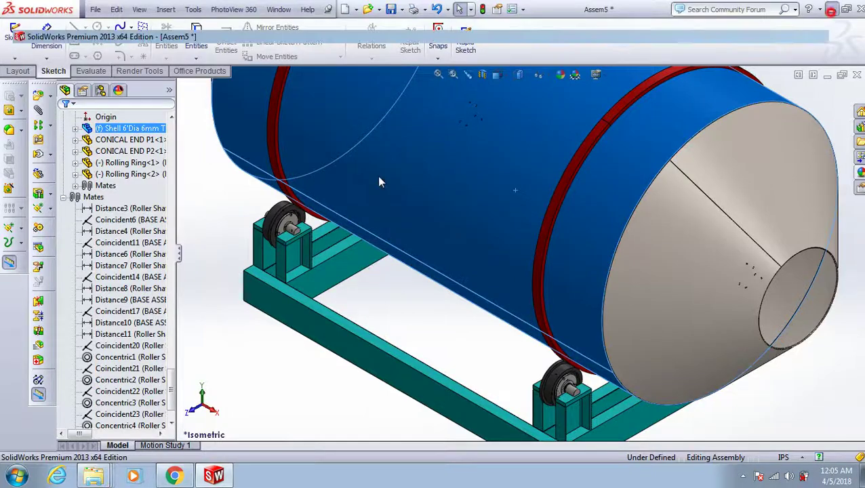
double_click(71, 289)
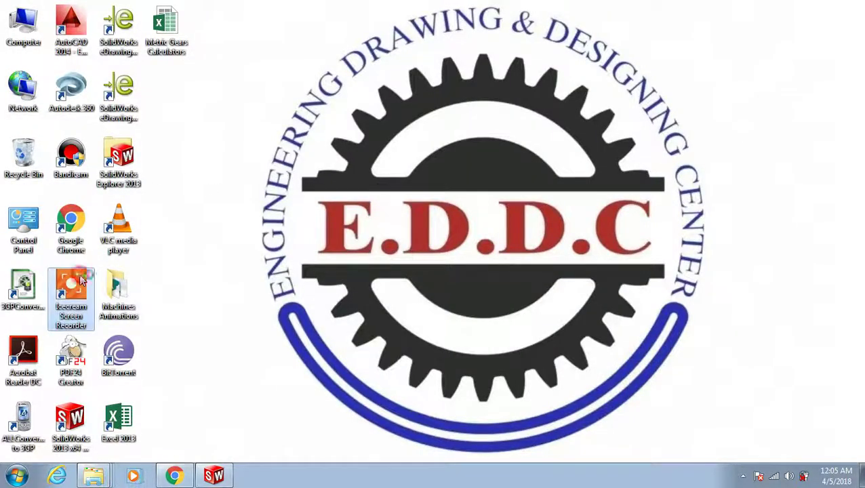
click(212, 476)
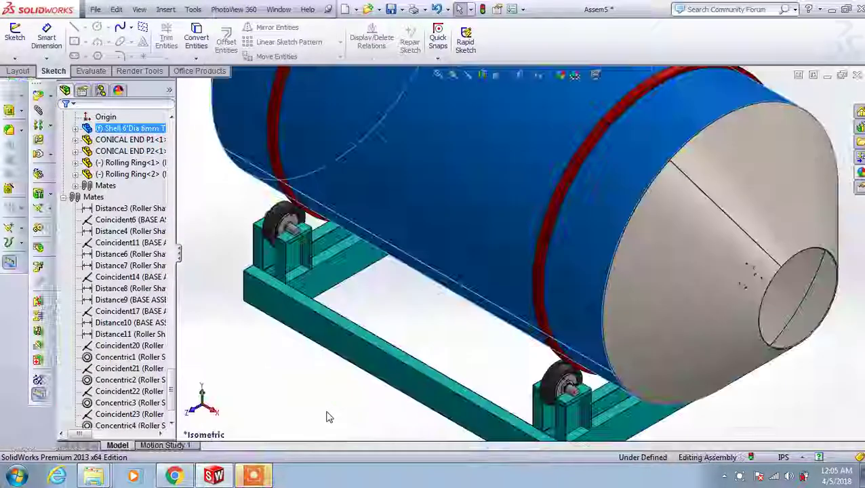
- Capture a 1366x768 full-screen screenshot as ice_screenshot_20180405-000600.png and show it in its folder
click(270, 469)
click(415, 133)
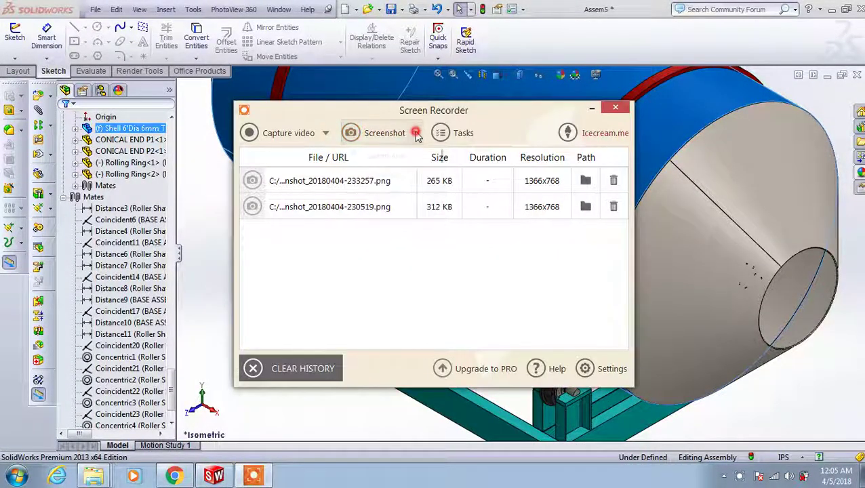
click(407, 168)
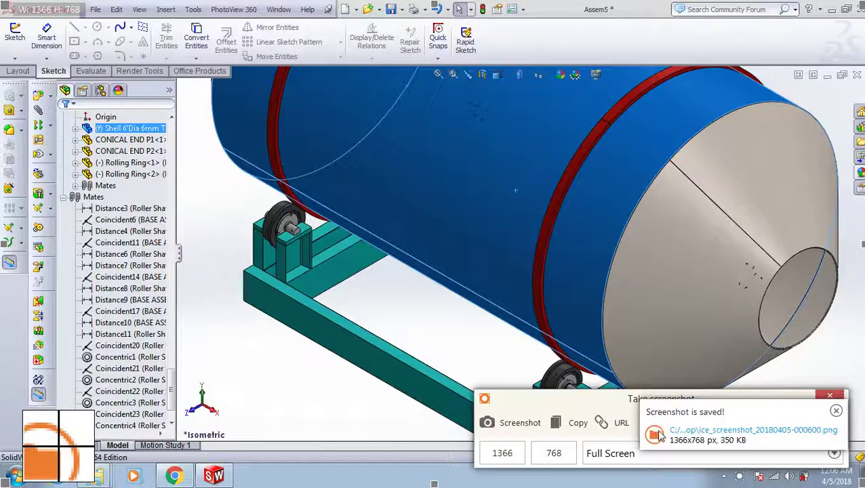
click(657, 434)
- Move ice_screenshot_20180405-000600.png into the Documents Bandicam folder
right_click(205, 122)
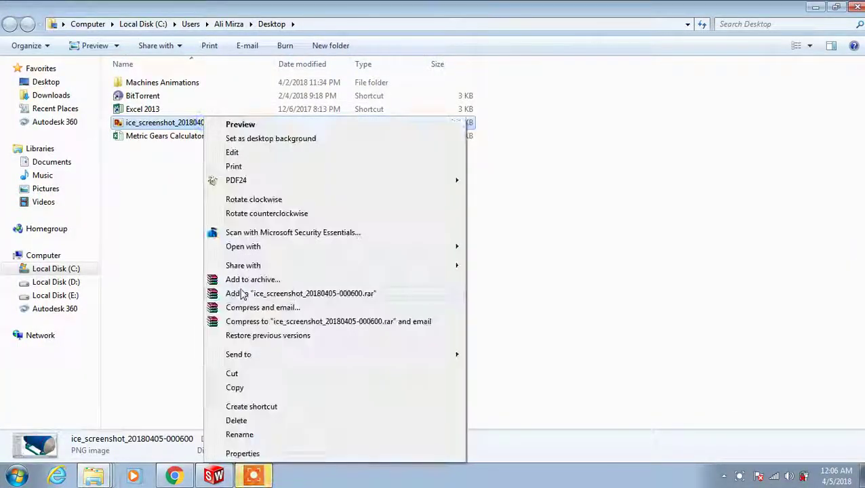
click(232, 374)
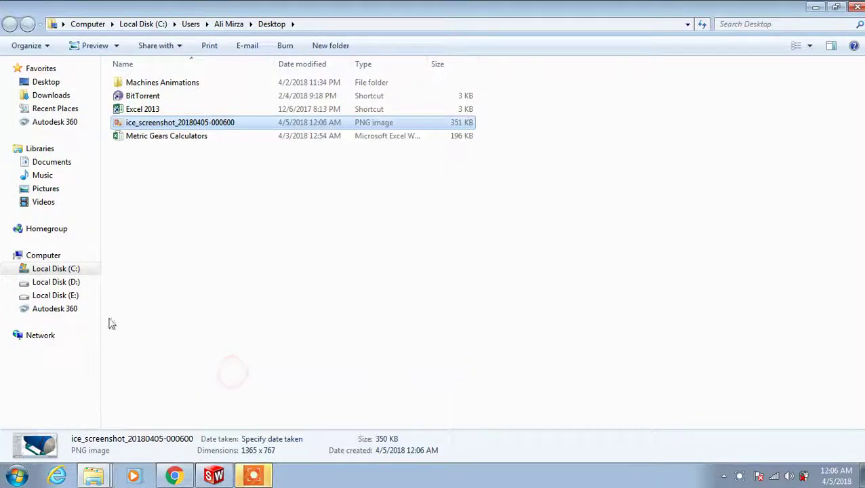
click(51, 162)
double_click(207, 163)
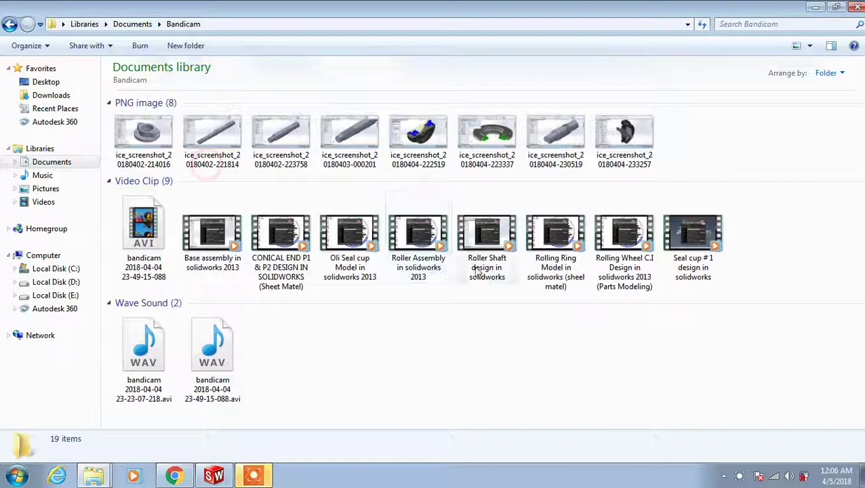
right_click(734, 141)
click(763, 229)
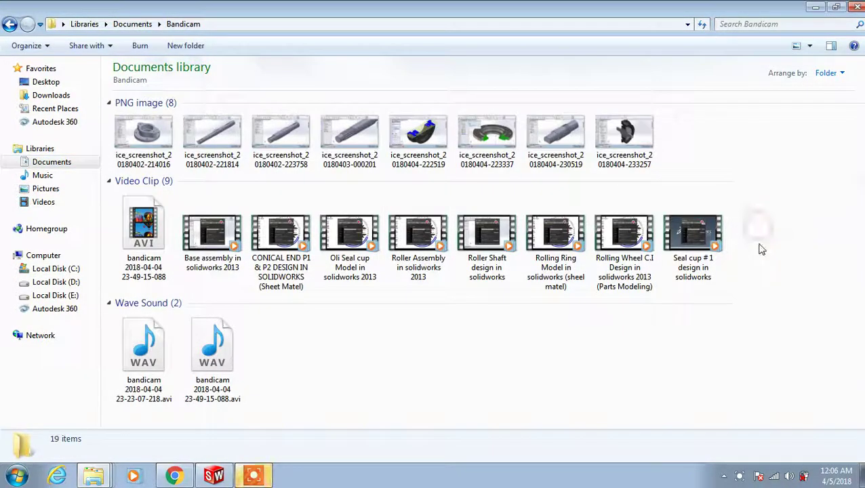
- Quit Icecream Screen Recorder completely and check the remaining background apps
click(253, 475)
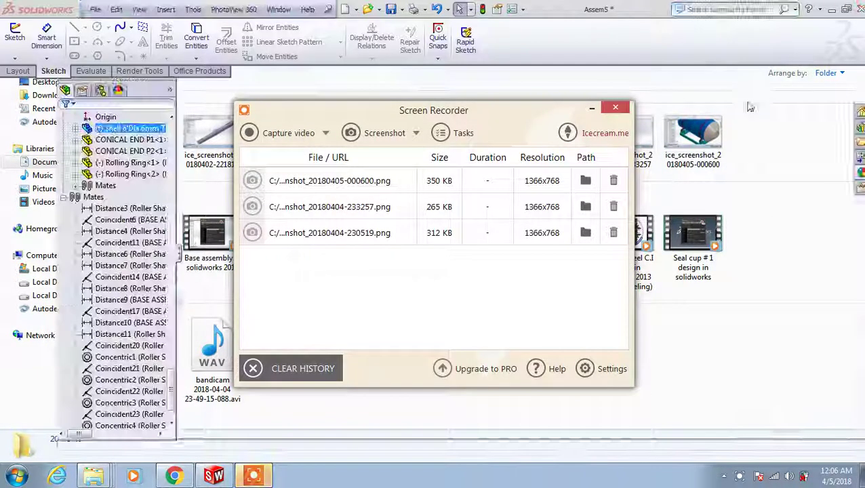
click(615, 107)
click(505, 280)
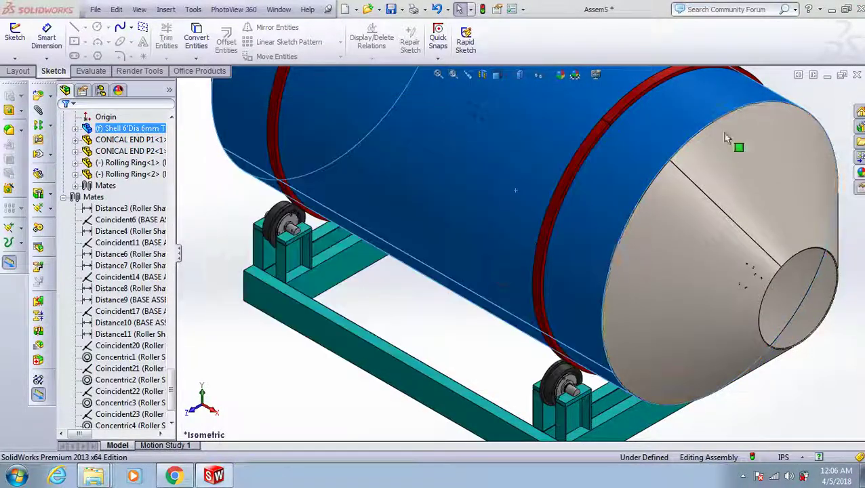
click(743, 476)
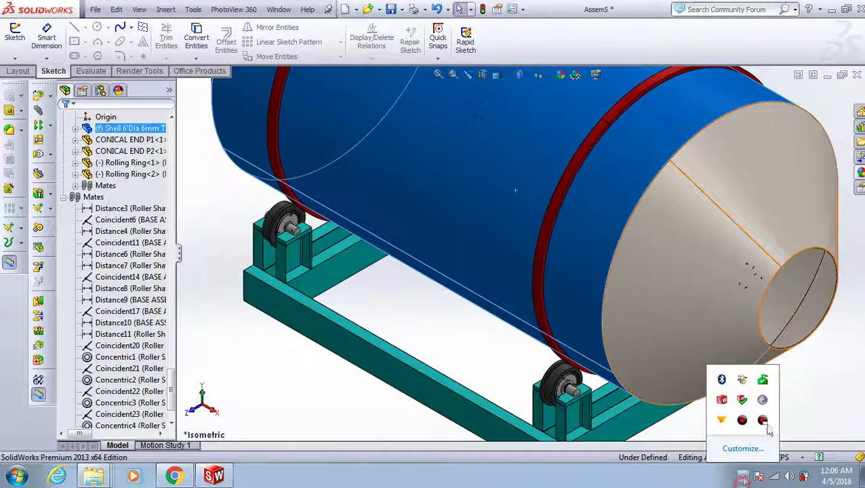